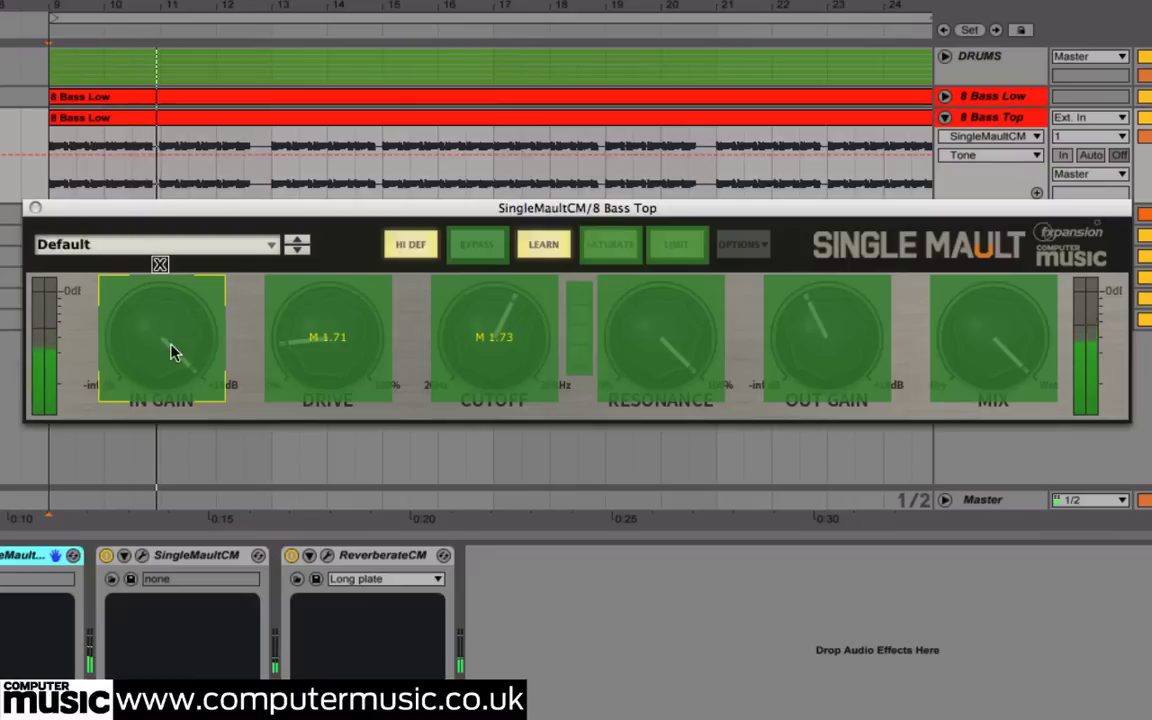
pyautogui.click(538, 247)
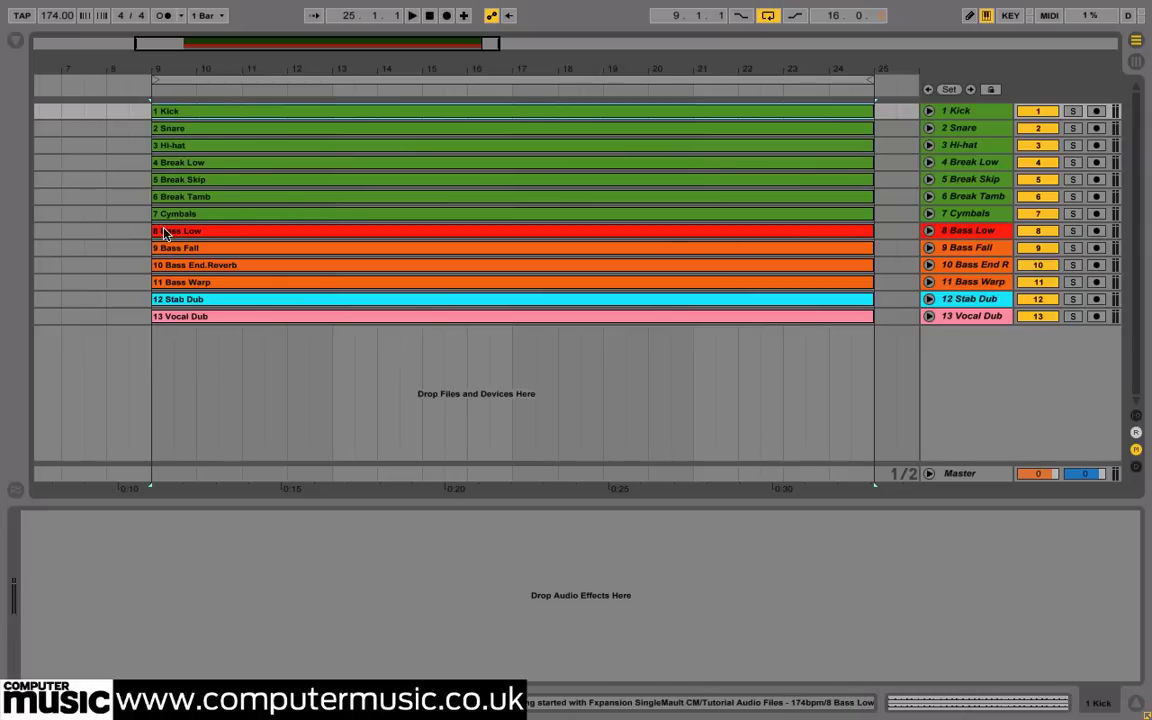
# Step: Select all tracks from 1 Kick through 13 Vocal Dub and unfold them to show their waveforms
pyautogui.click(50, 20)
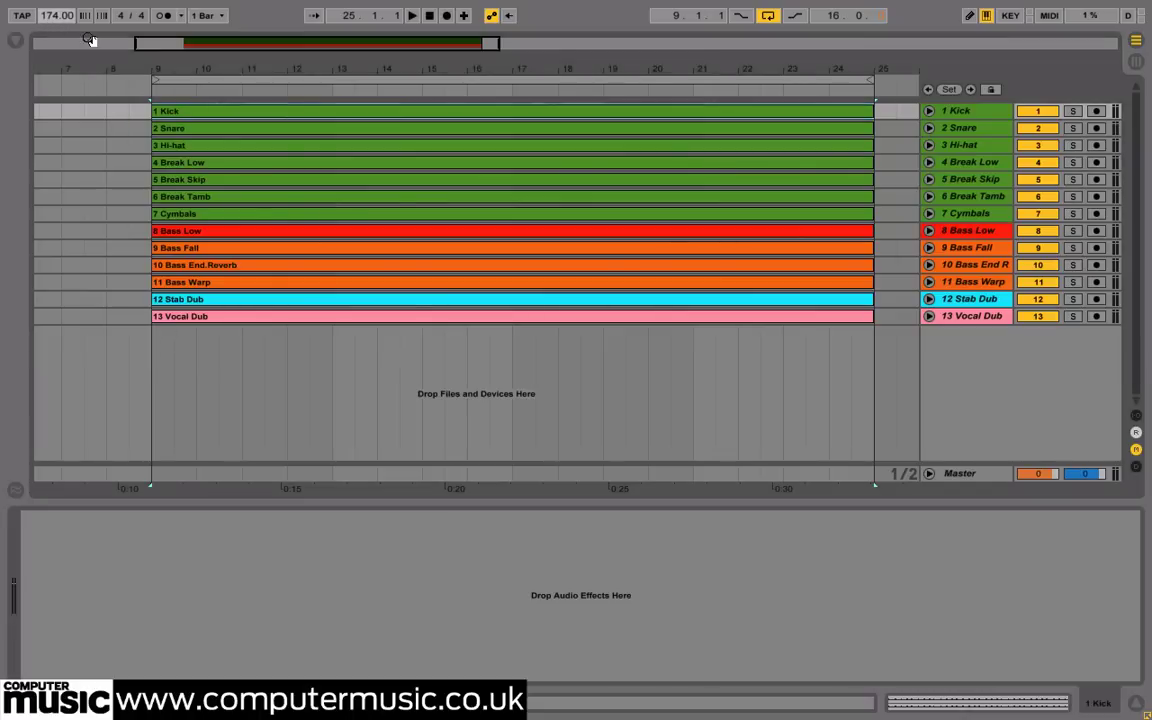
pyautogui.click(953, 110)
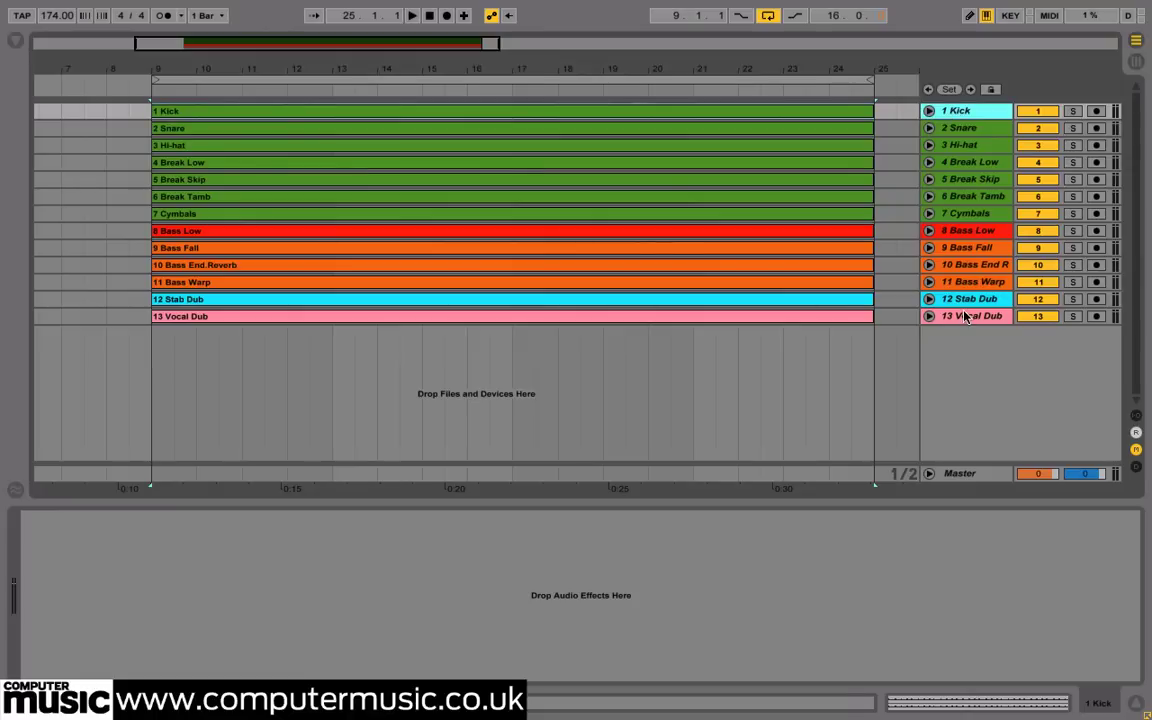
pyautogui.keyDown('shift'); pyautogui.click(965, 316); pyautogui.keyUp('shift')
pyautogui.click(928, 113)
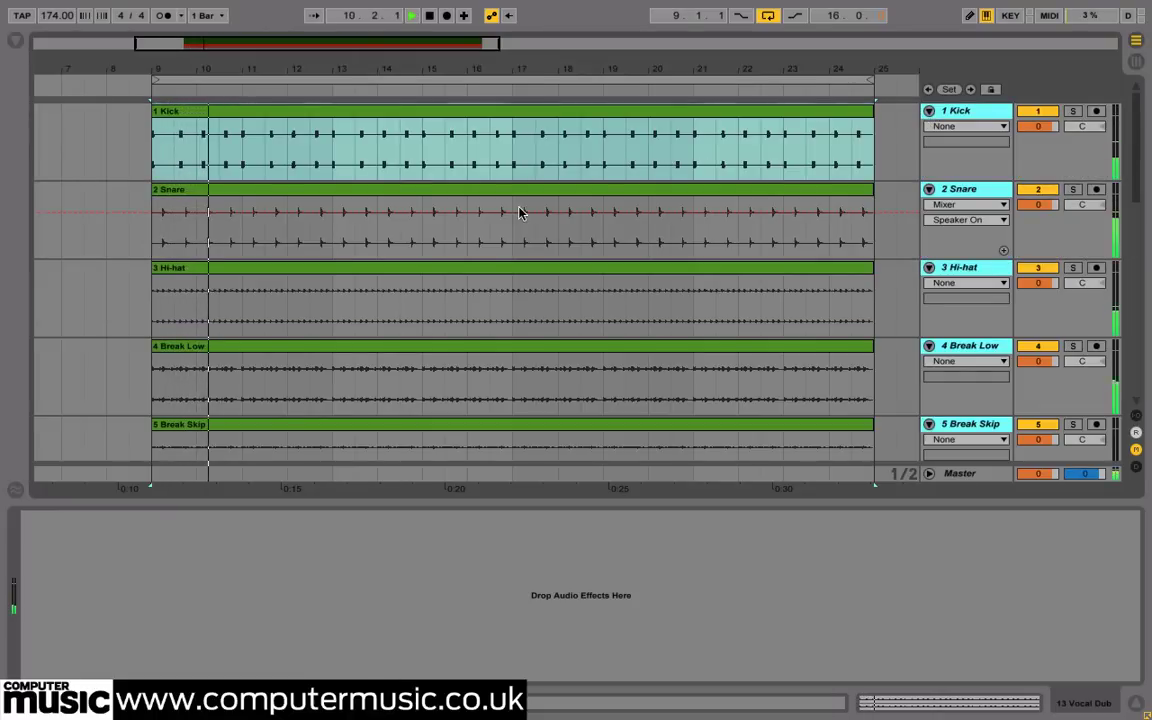
# Step: Look through the waveforms of all the tracks during playback, and fold every track again
pyautogui.scroll(-2, 350, 213)
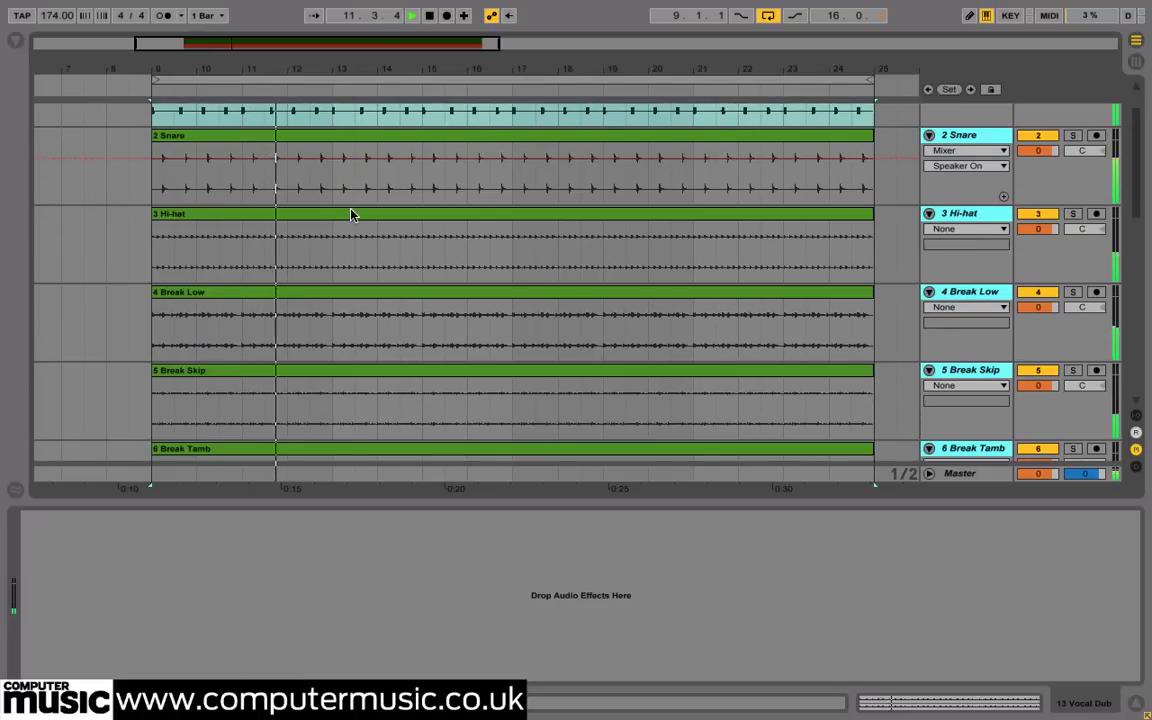
pyautogui.scroll(-3, 350, 213)
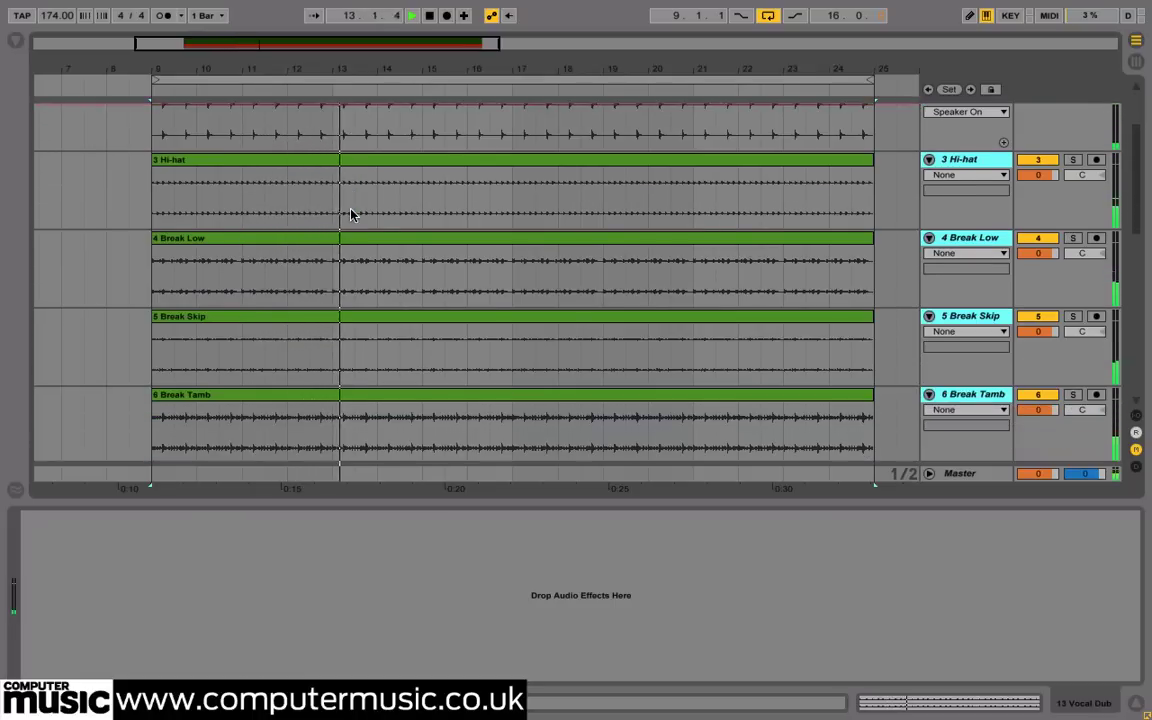
pyautogui.scroll(-10, 350, 213)
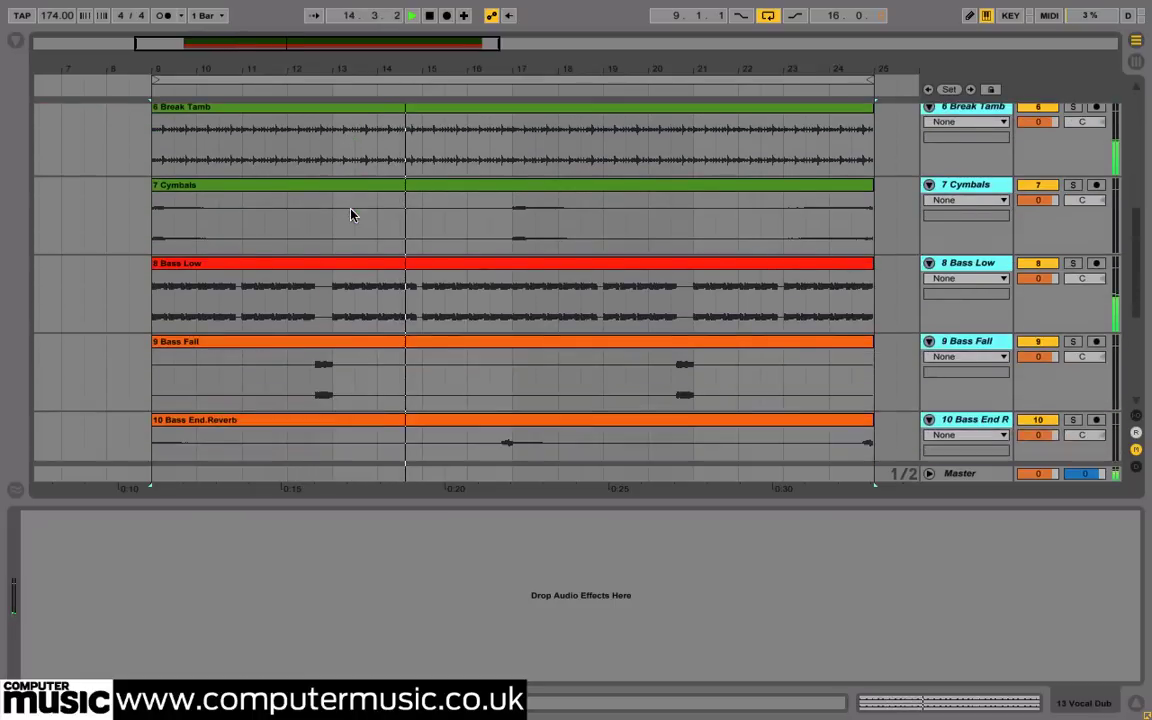
pyautogui.scroll(-6, 360, 276)
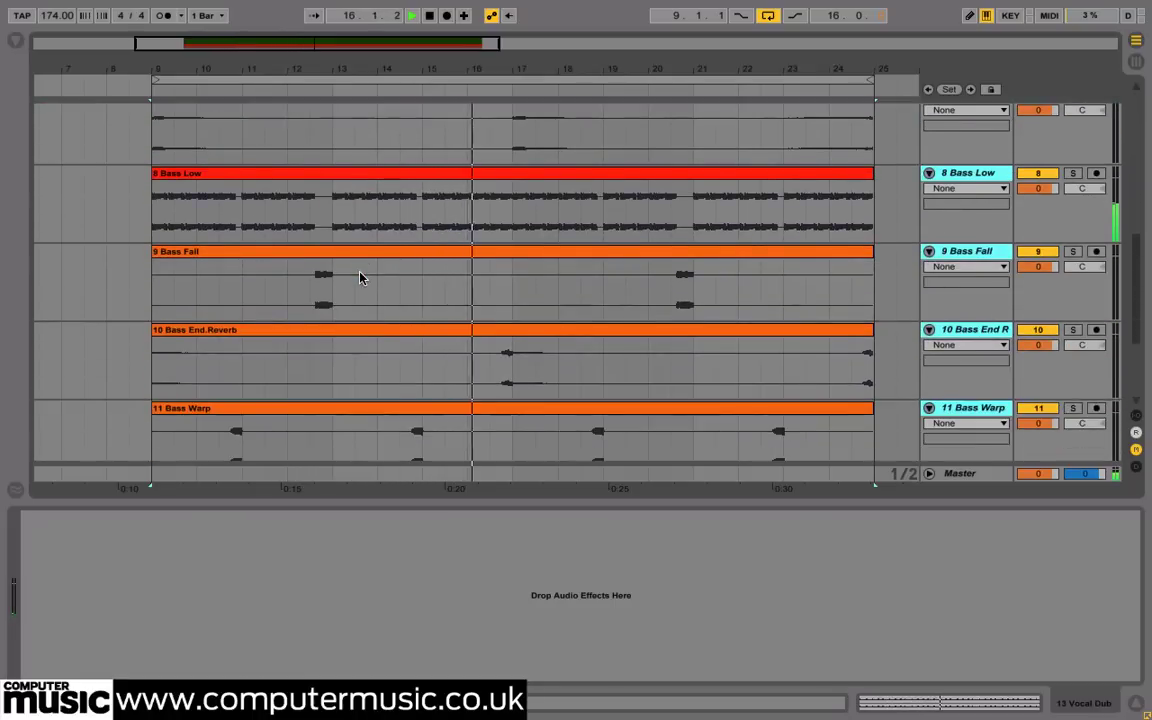
pyautogui.scroll(-4, 360, 278)
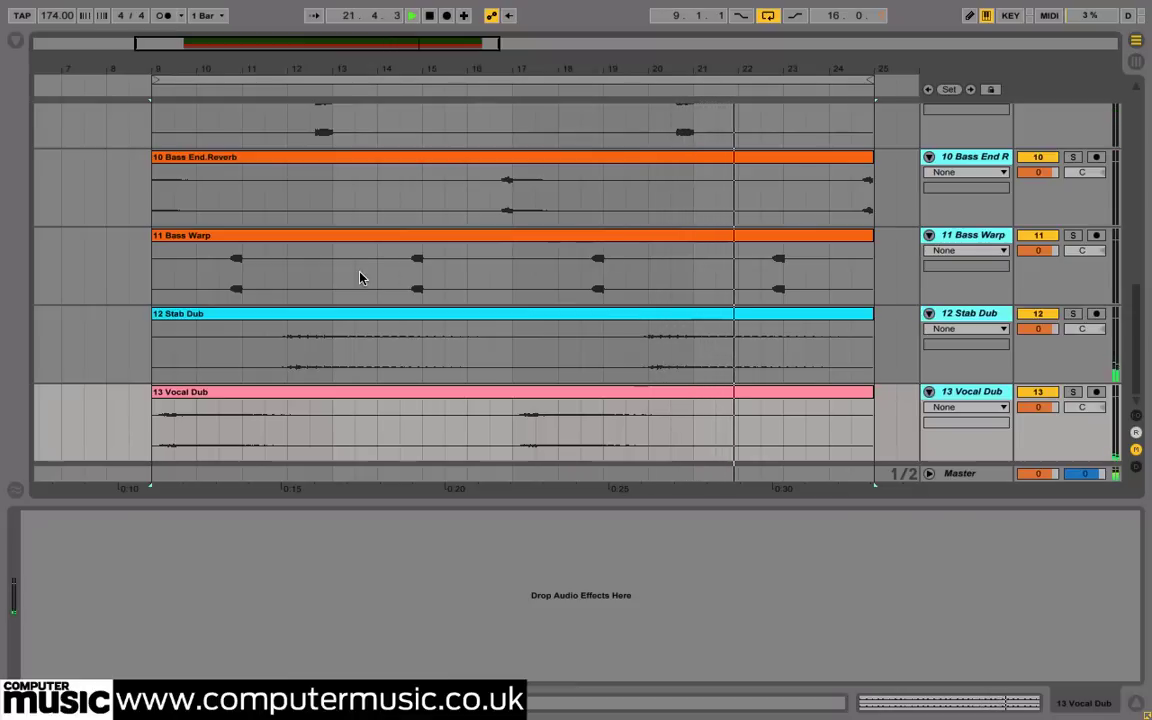
pyautogui.scroll(6, 360, 278)
pyautogui.scroll(7, 360, 278)
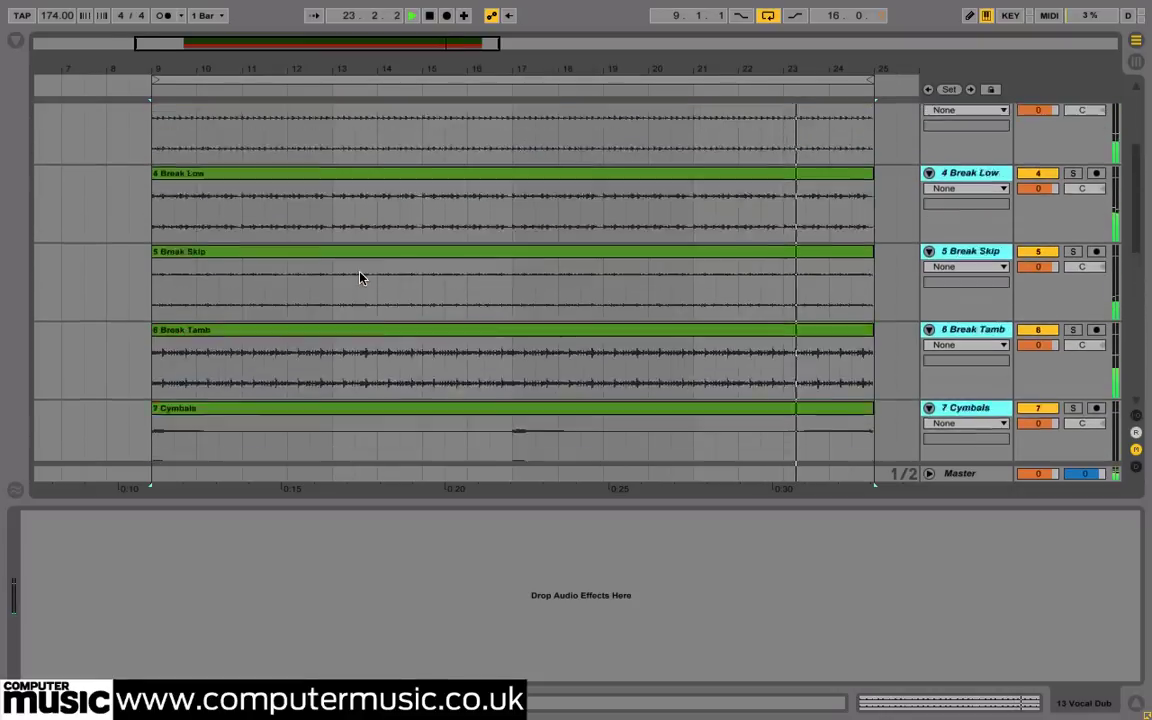
pyautogui.keyDown('alt'); pyautogui.click(928, 111); pyautogui.keyUp('alt')
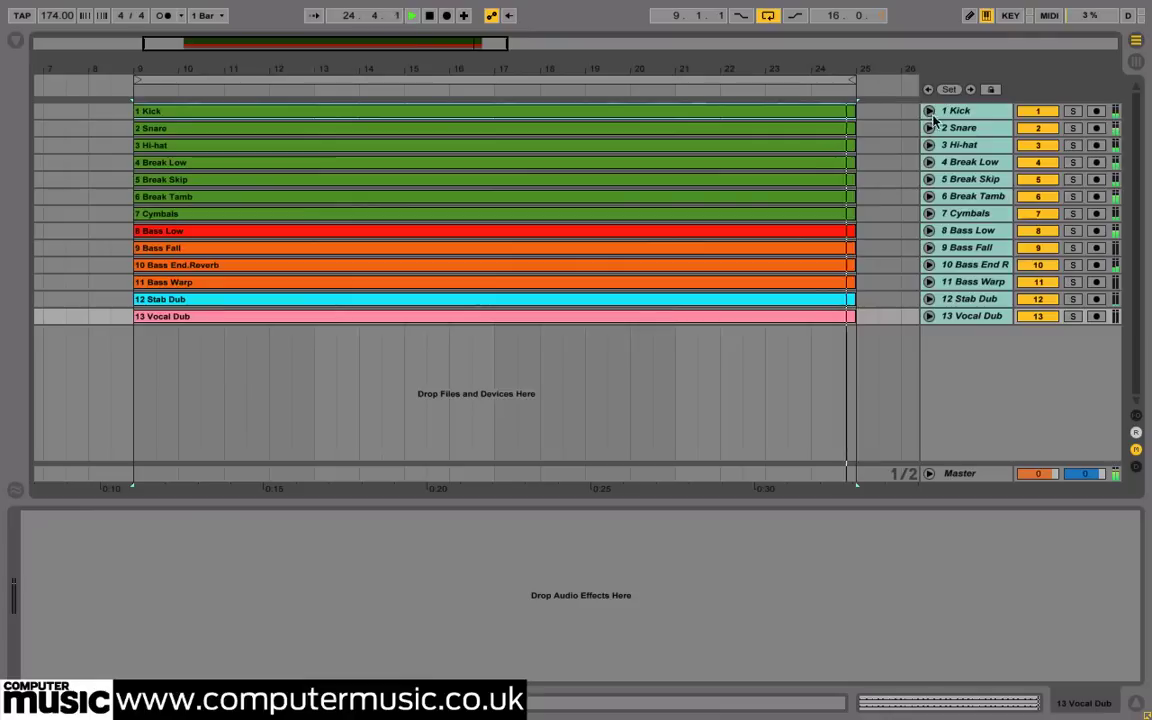
# Step: Unfold the 2 Snare track and add the SingleMaultCM plug-in to it from the browser, leaving the browser hidden
pyautogui.click(952, 128)
pyautogui.click(928, 128)
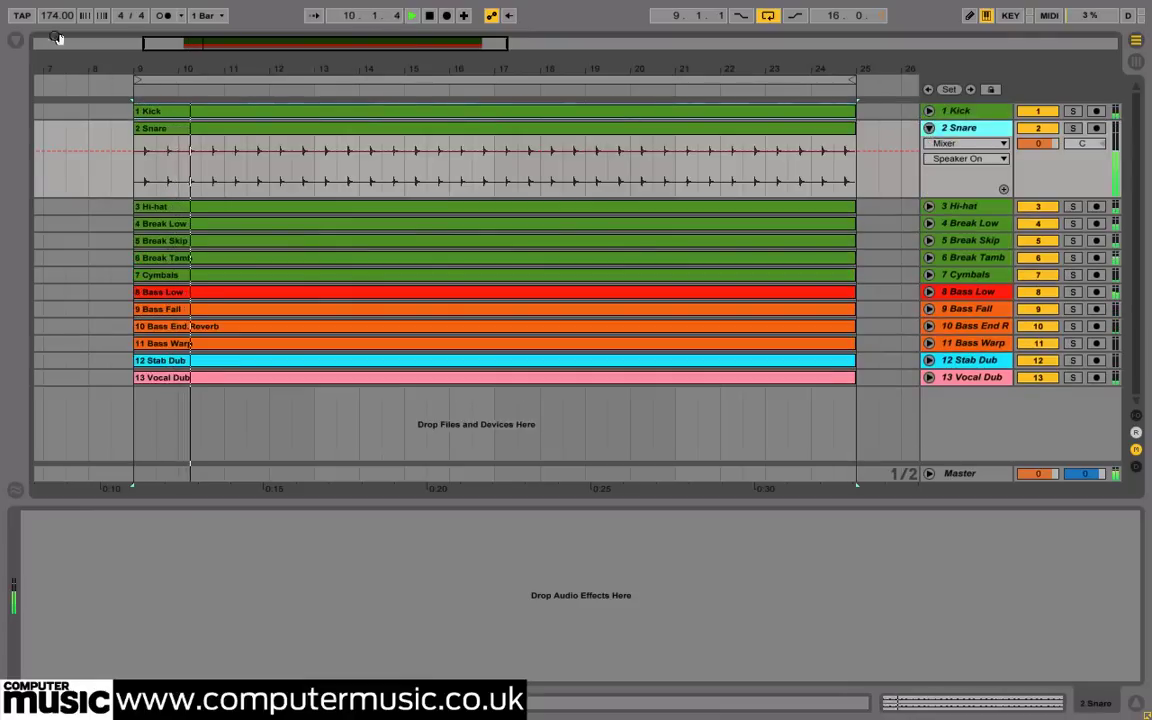
pyautogui.click(15, 40)
pyautogui.moveTo(200, 286); pyautogui.dragTo(247, 532)
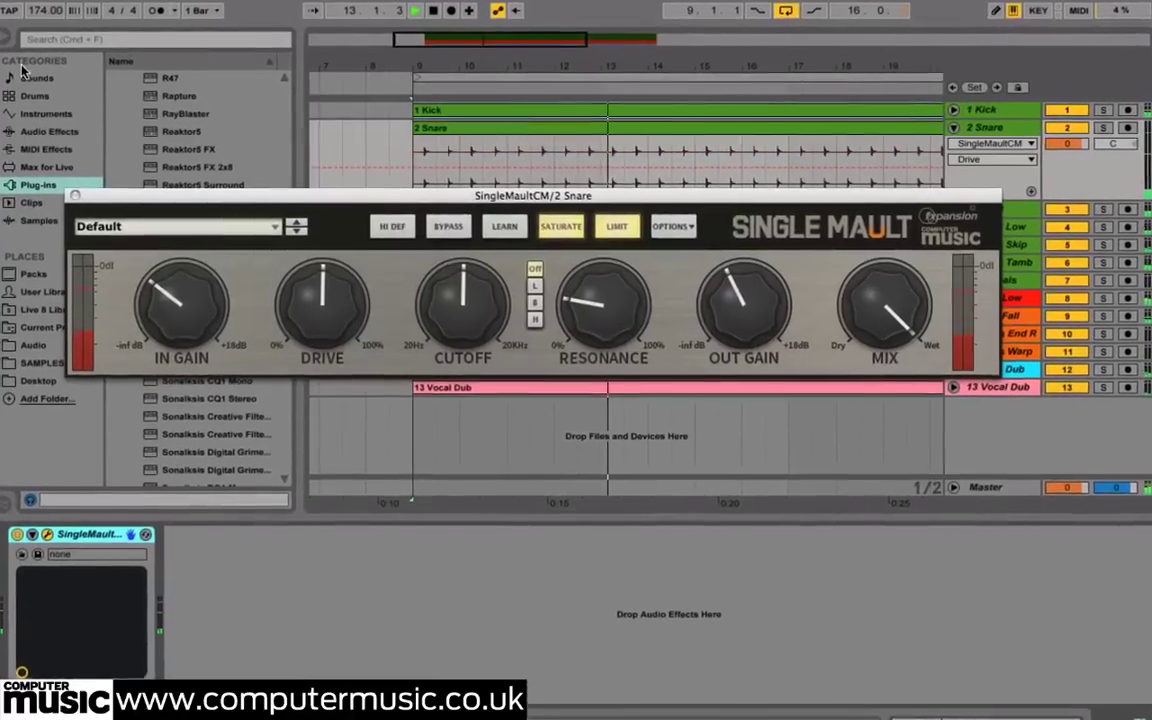
pyautogui.click(15, 40)
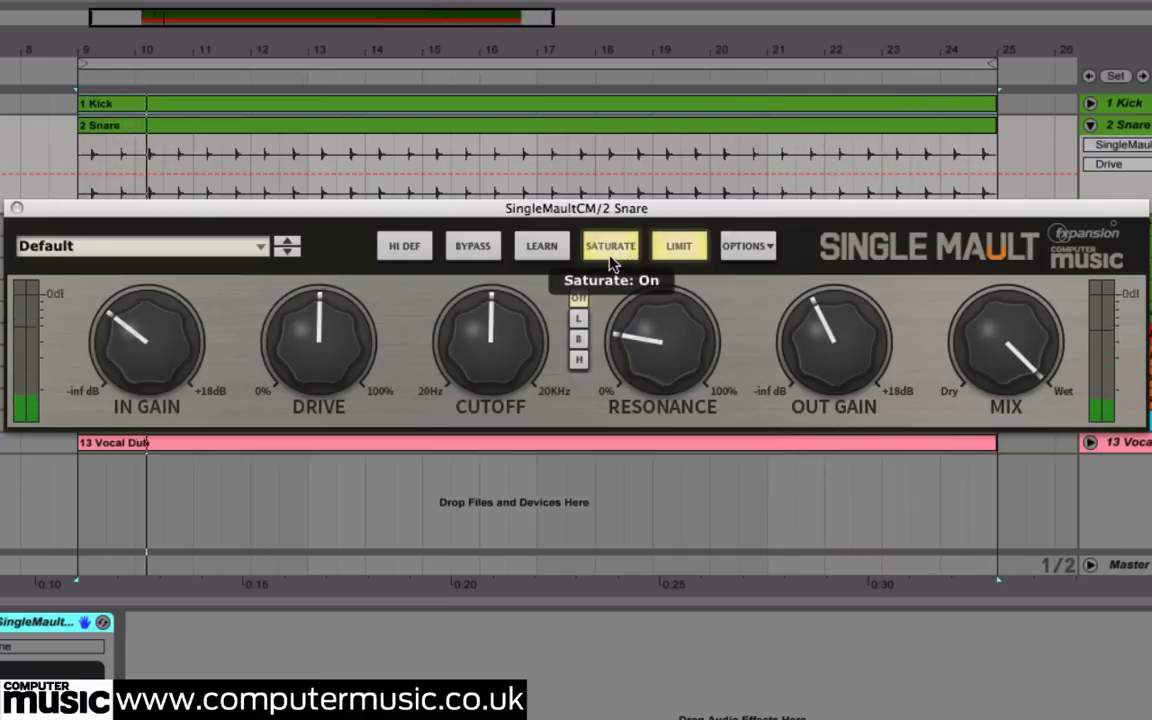
# Step: Raise the snare's SingleMaultCM Drive to 73% and enable Hi Def mode
pyautogui.moveTo(180, 385)
pyautogui.moveTo(319, 361)
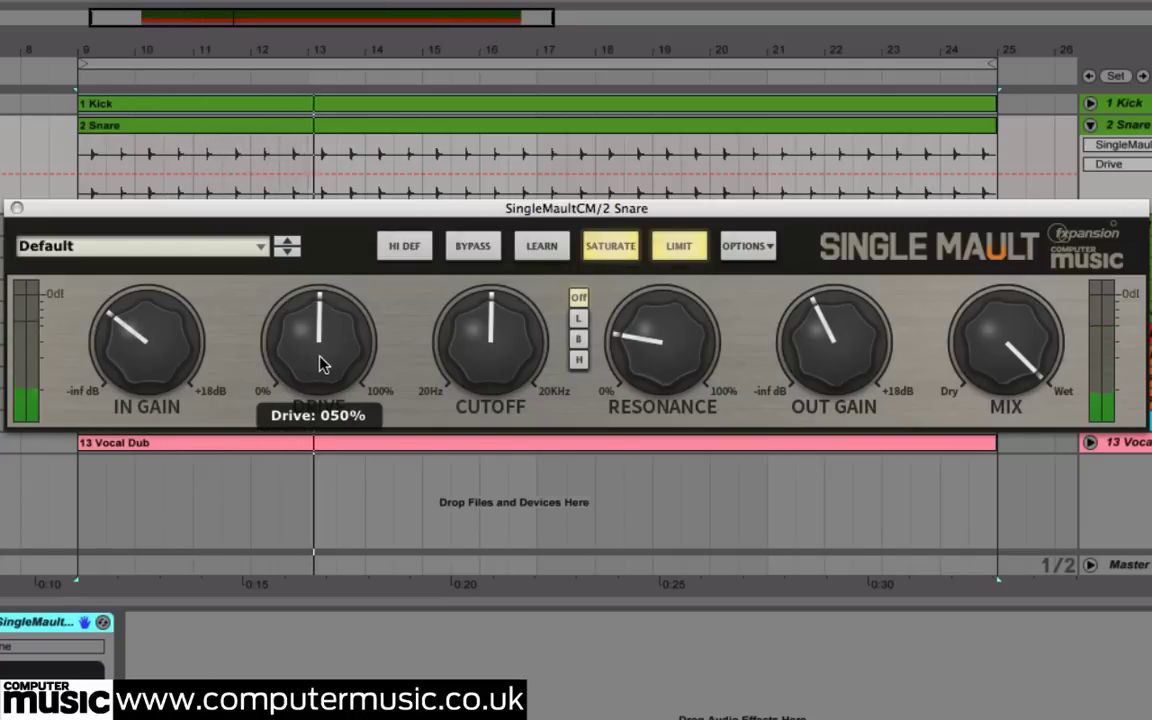
pyautogui.moveTo(321, 362); pyautogui.dragTo(329, 333)
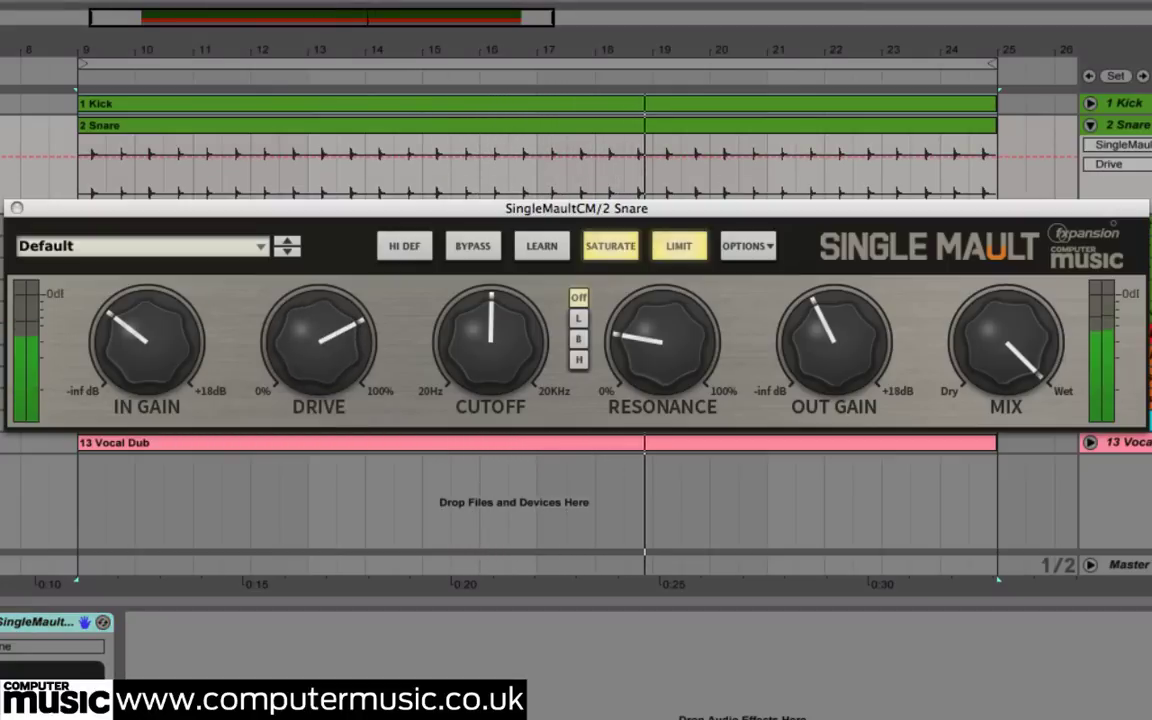
pyautogui.moveTo(311, 367)
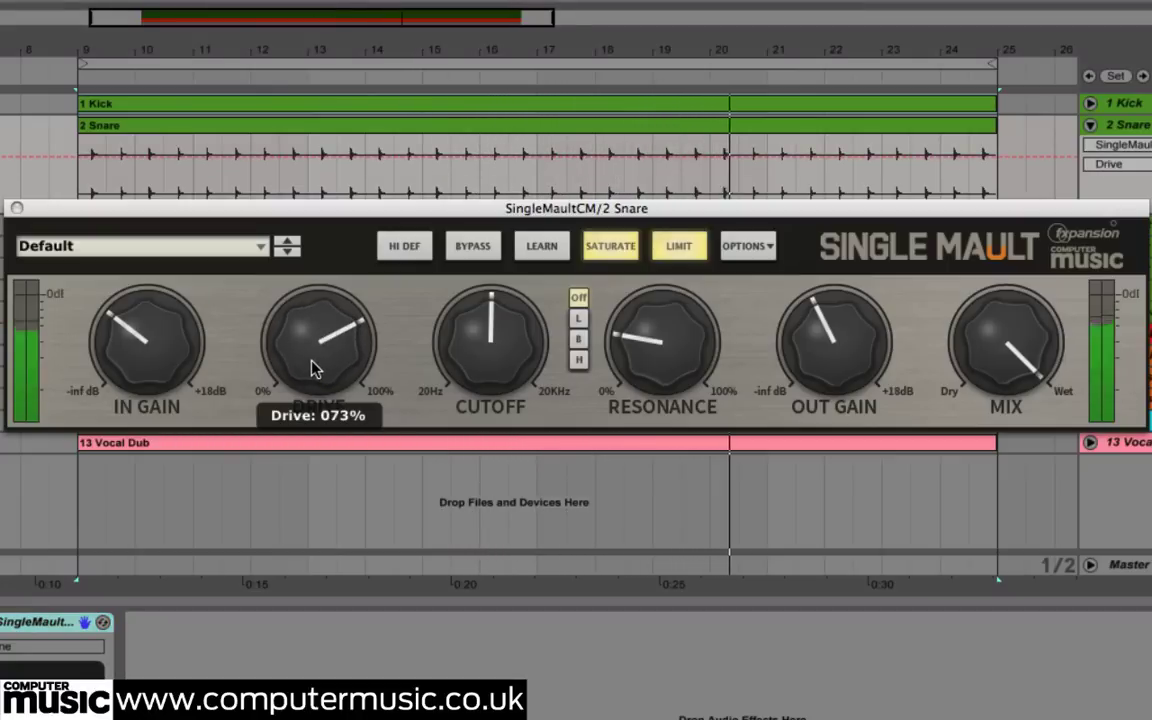
pyautogui.moveTo(311, 367)
pyautogui.mouseDown()
pyautogui.moveTo(321, 333)
pyautogui.moveTo(316, 368)
pyautogui.mouseUp()
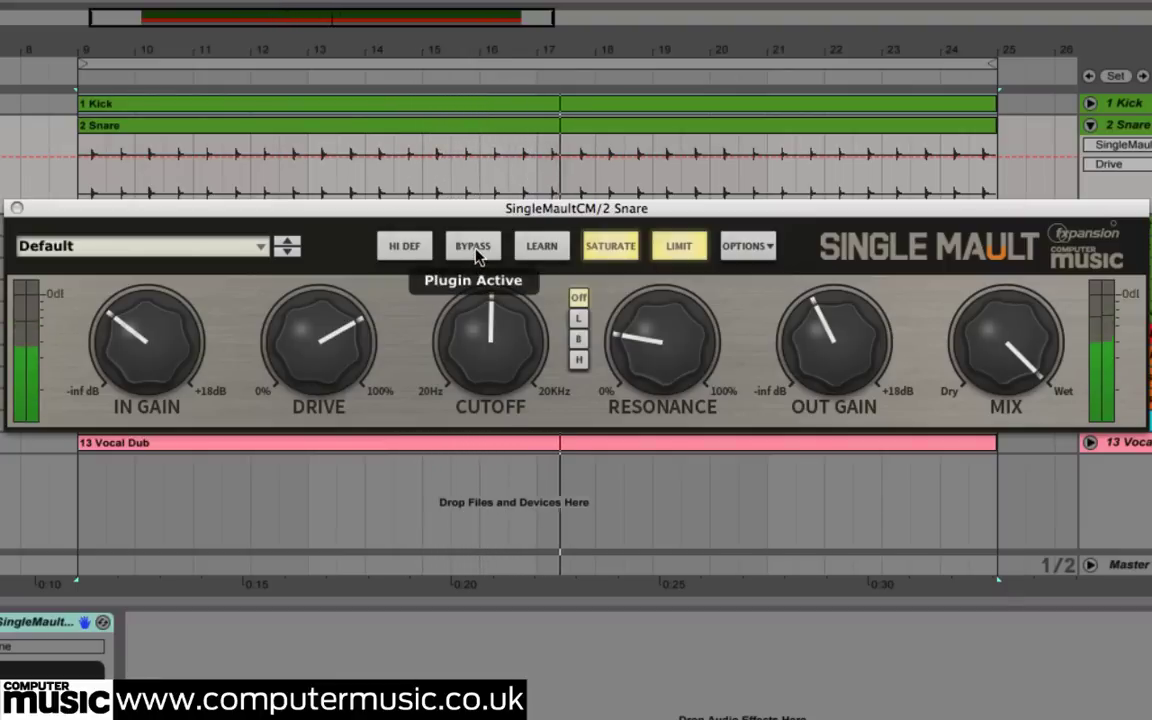
pyautogui.click(413, 248)
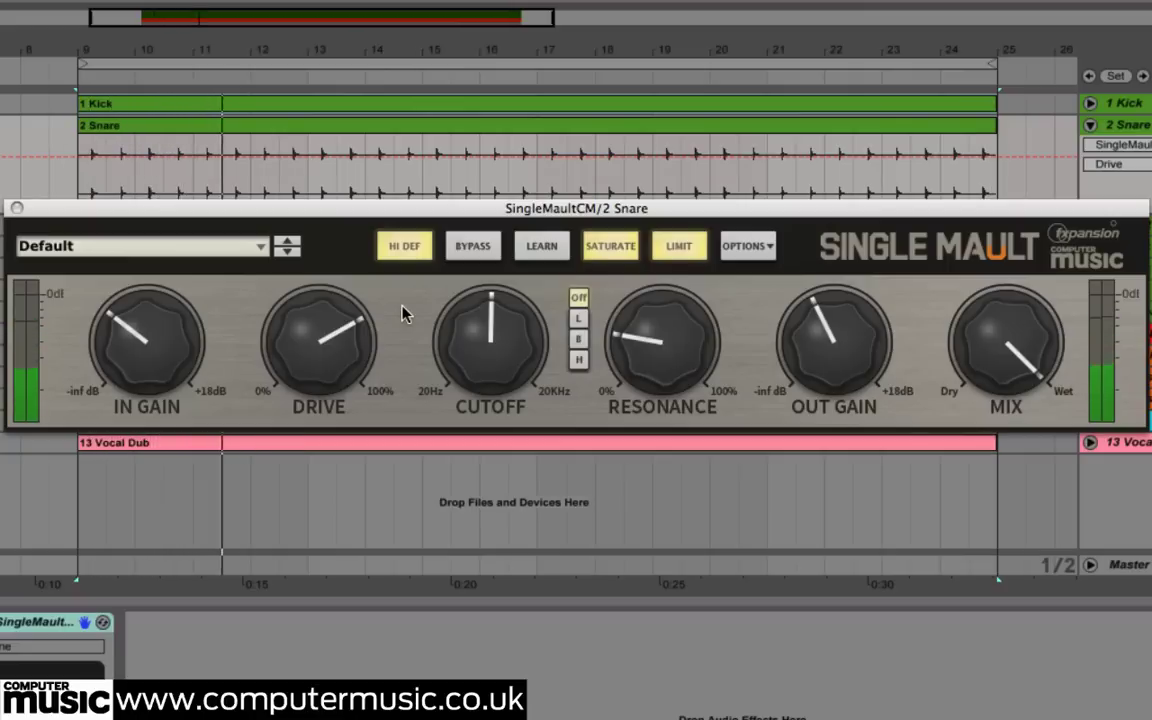
# Step: Compare the driven snare with the dry sound by repeatedly bypassing SingleMaultCM, leaving the plug-in active
pyautogui.click(474, 249)
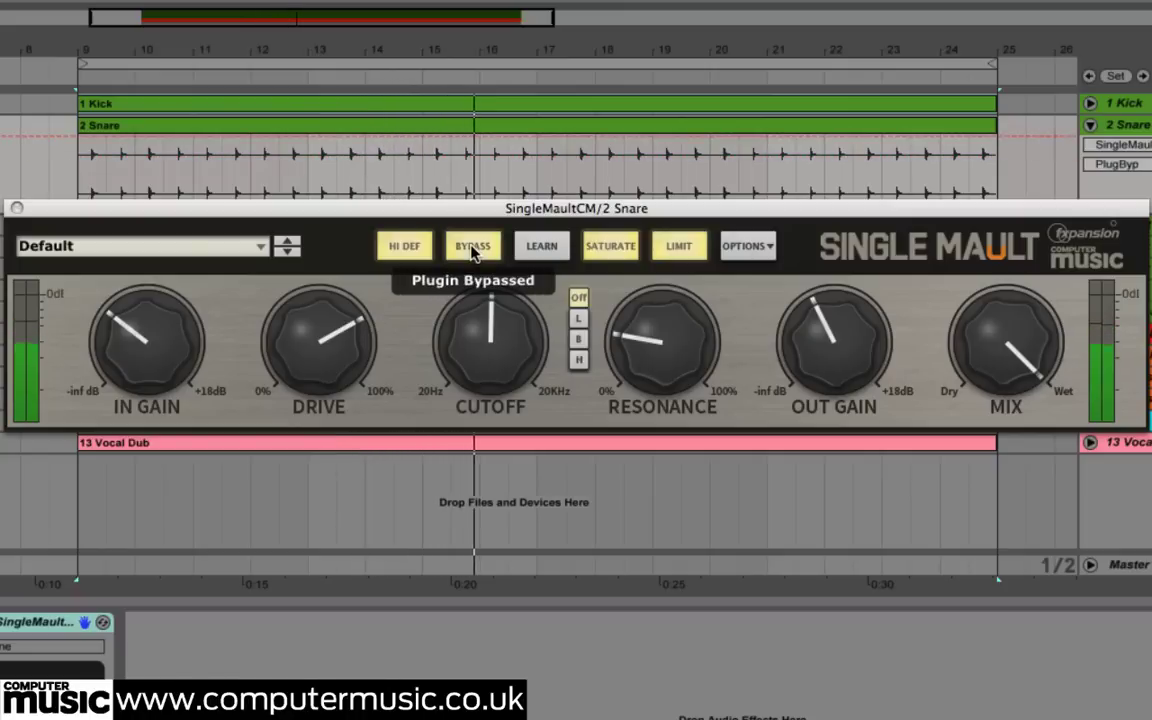
pyautogui.click(474, 249)
pyautogui.click(474, 249)
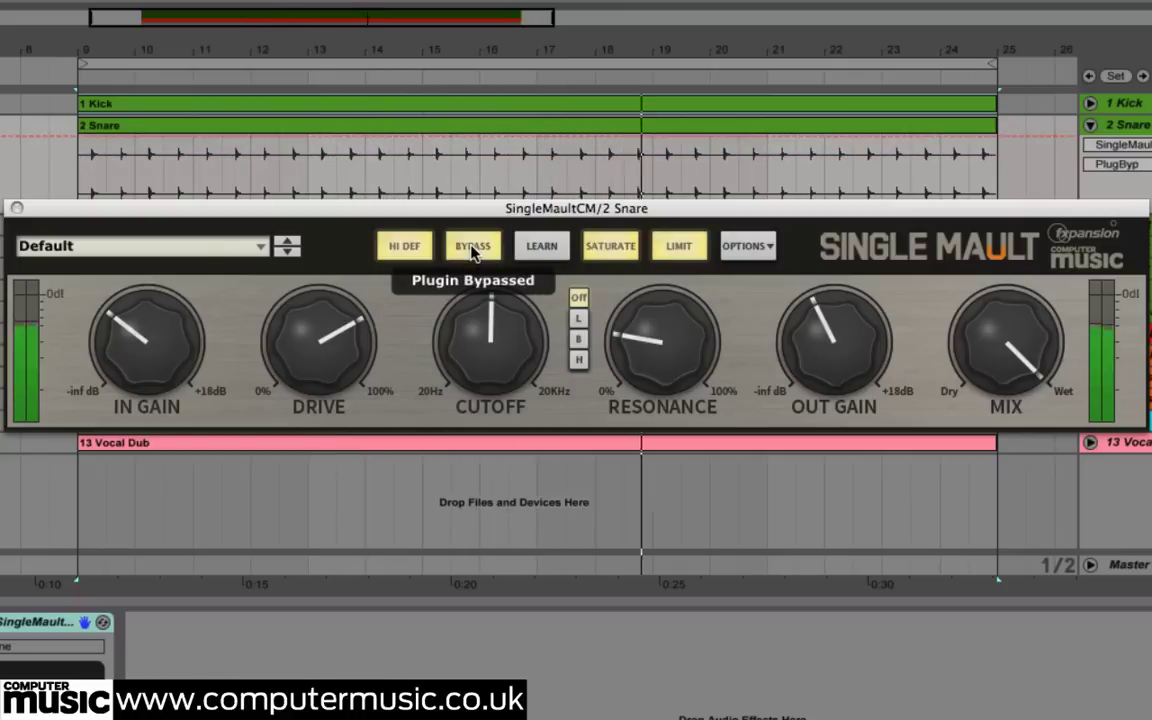
pyautogui.click(474, 249)
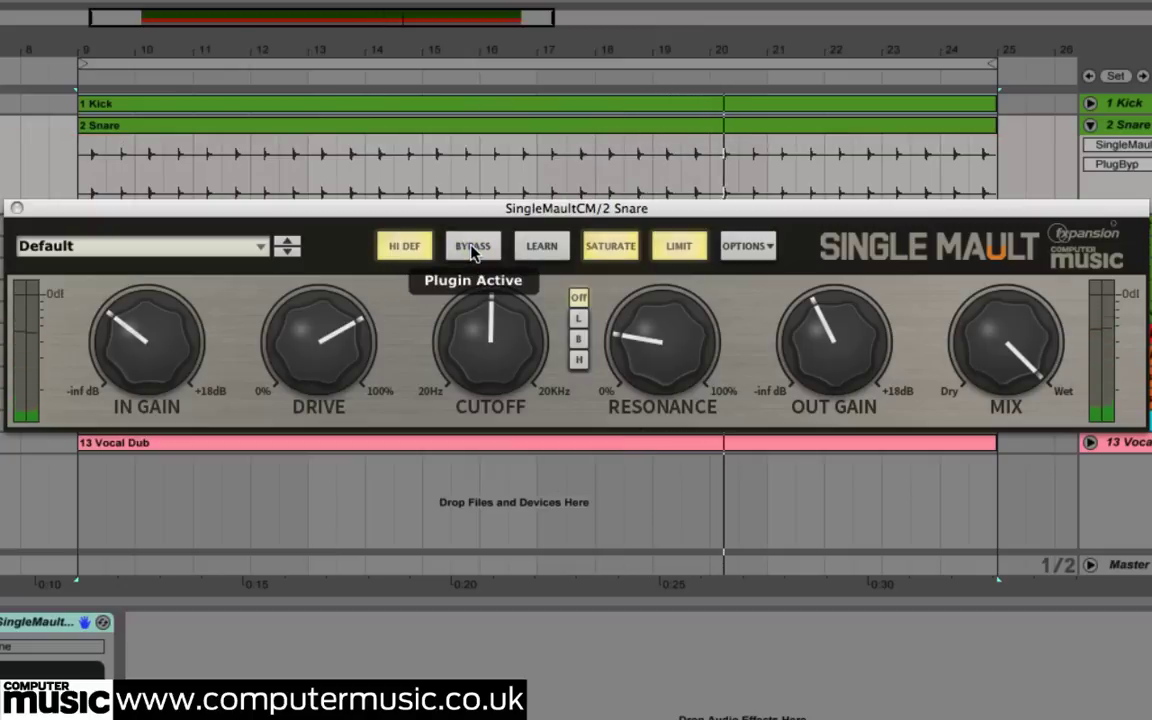
pyautogui.click(474, 249)
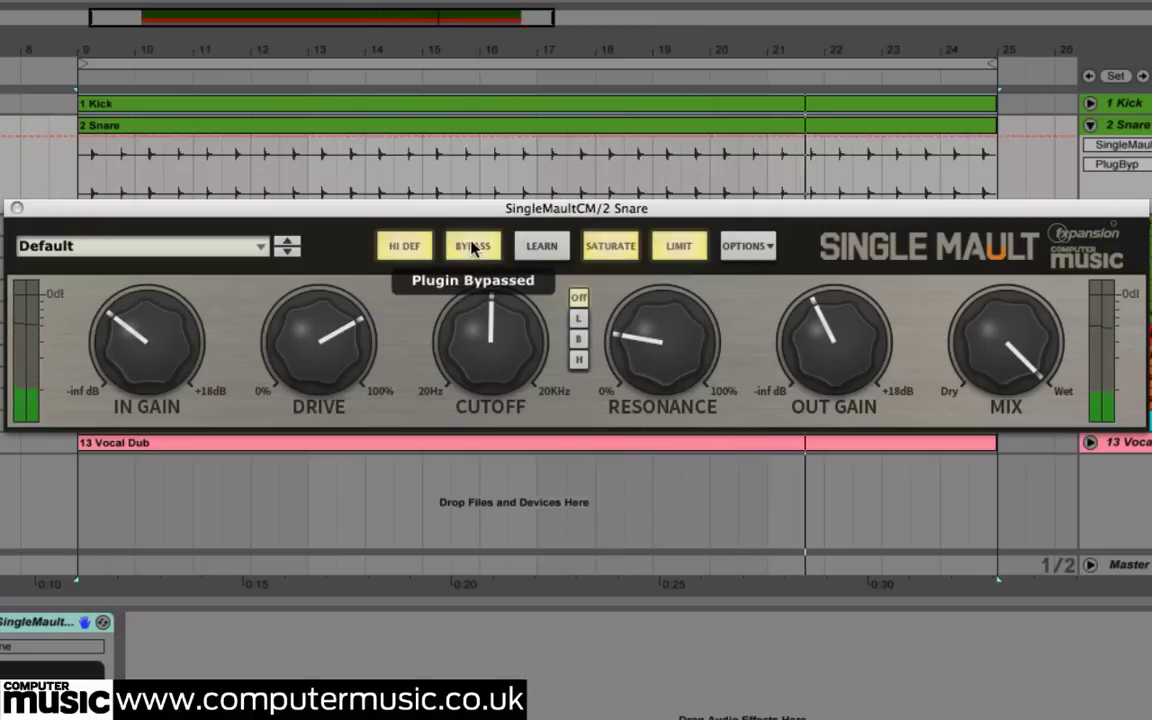
pyautogui.click(474, 249)
pyautogui.click(474, 249)
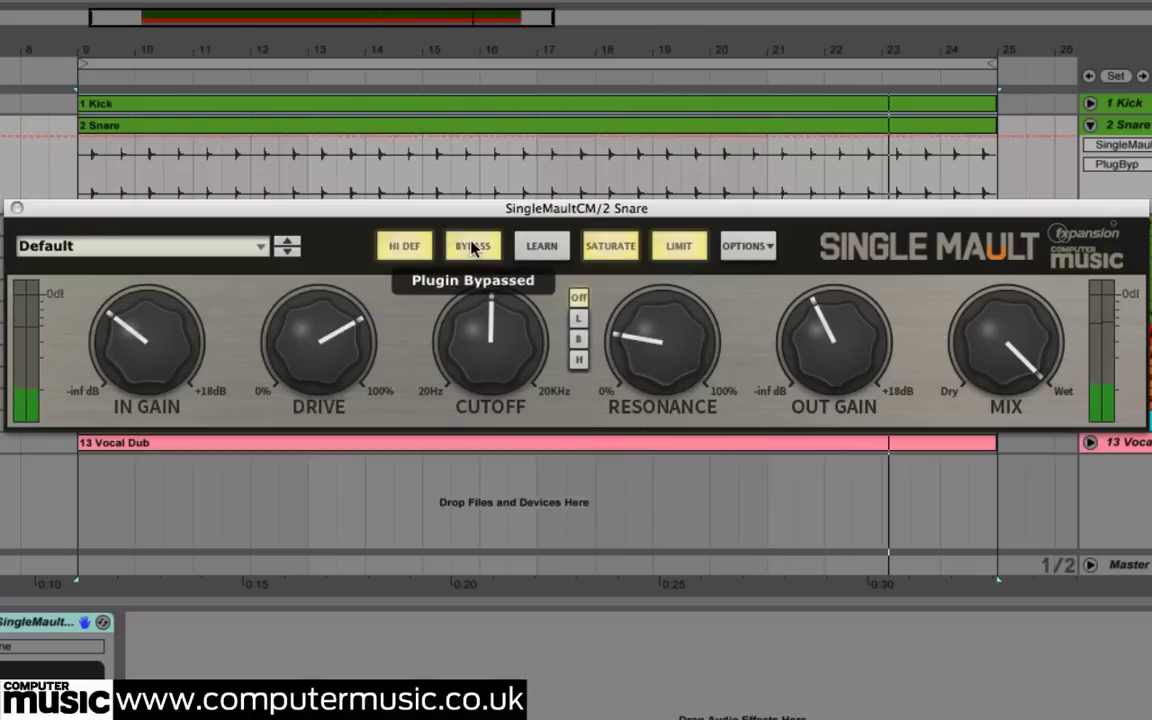
pyautogui.click(474, 249)
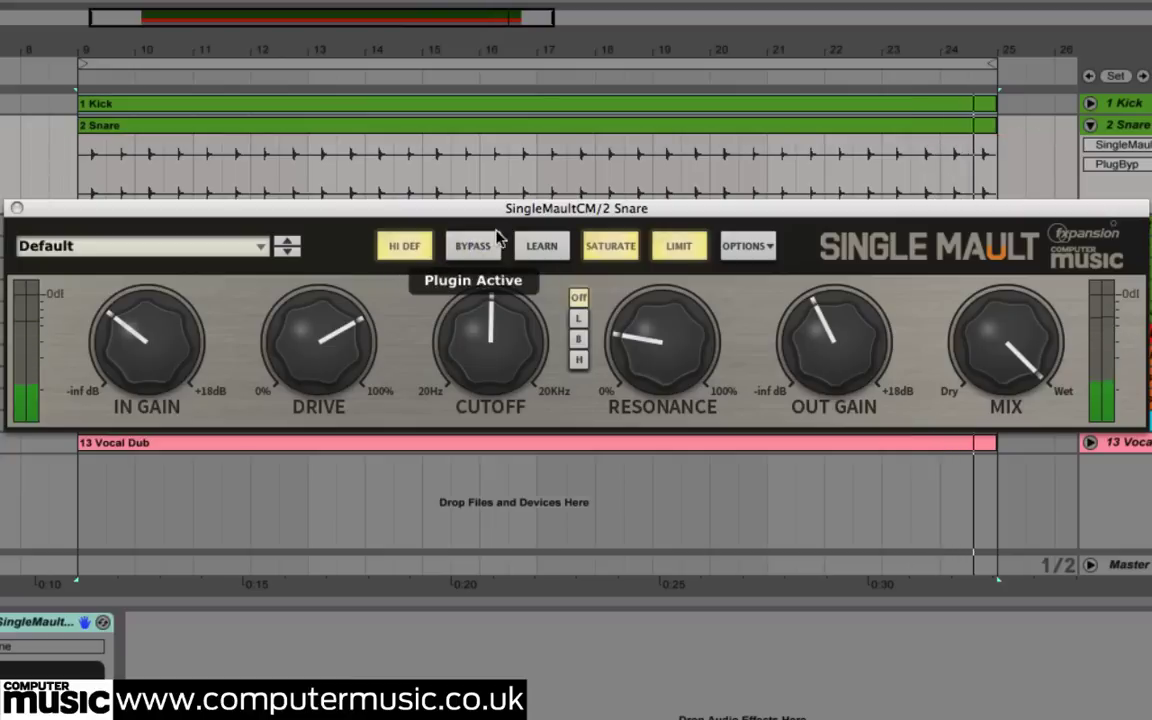
# Step: Lower SingleMaultCM's Out Gain slightly and compare the snare's level bypassed and active, leaving the plug-in active
pyautogui.moveTo(820, 330); pyautogui.dragTo(822, 336)
pyautogui.click(468, 250)
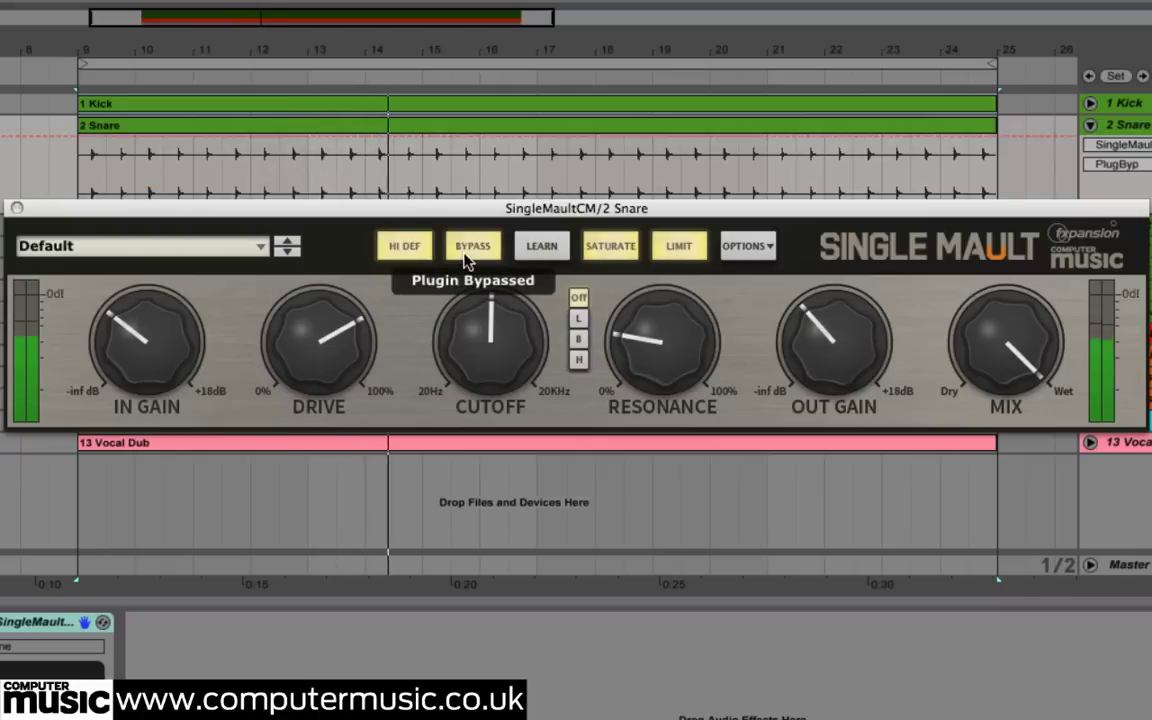
pyautogui.click(470, 250)
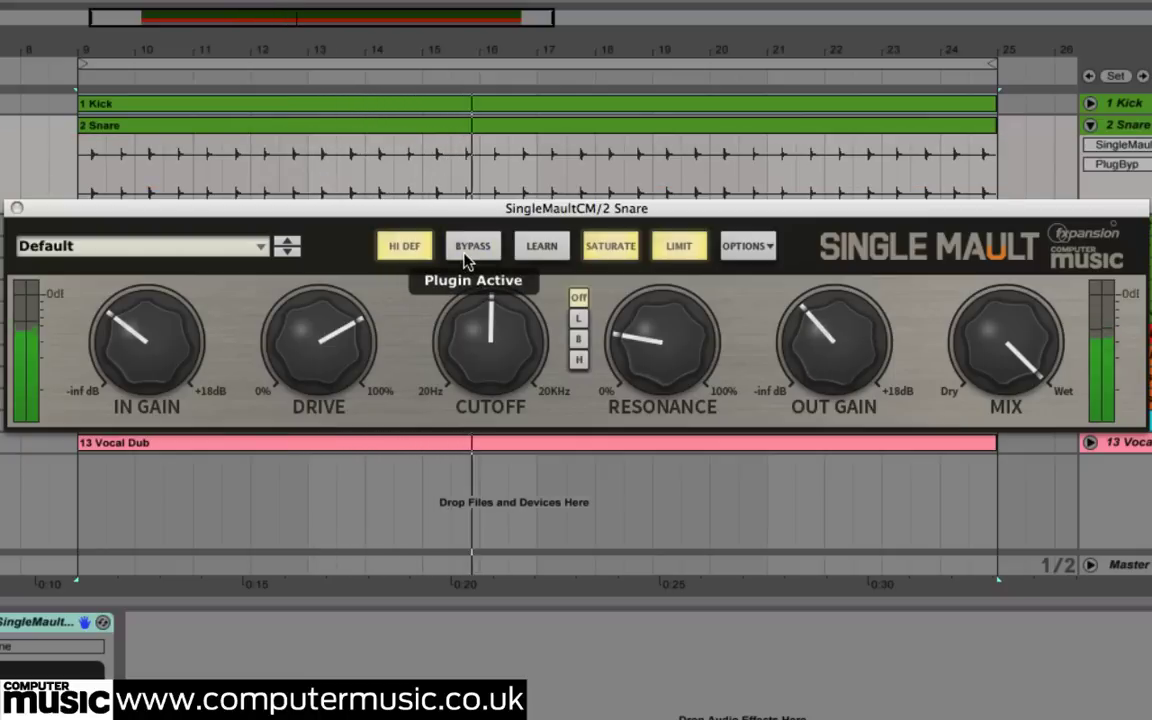
pyautogui.click(467, 255)
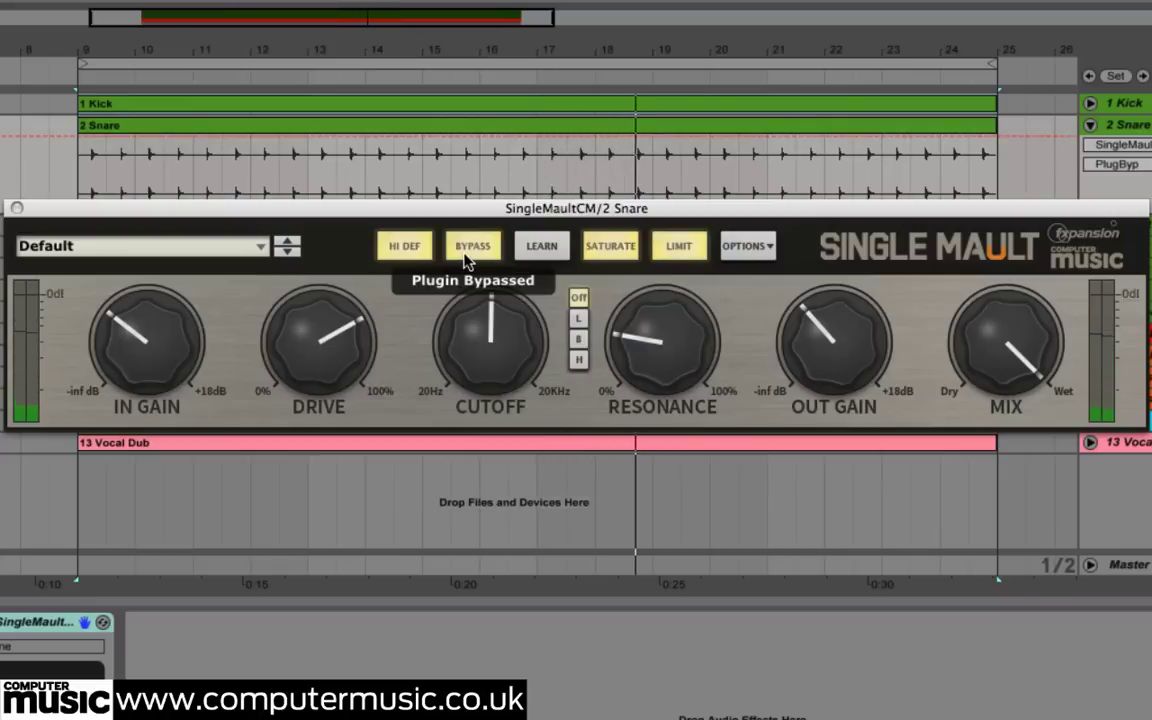
pyautogui.click(467, 255)
pyautogui.click(467, 255)
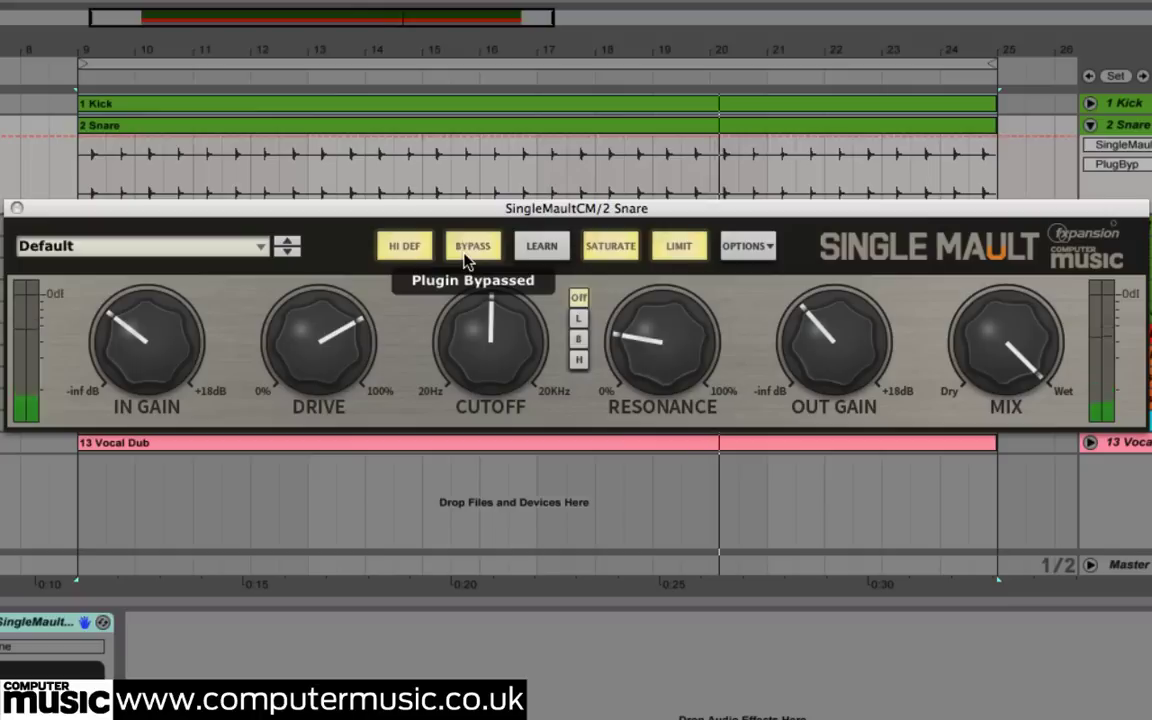
pyautogui.click(467, 255)
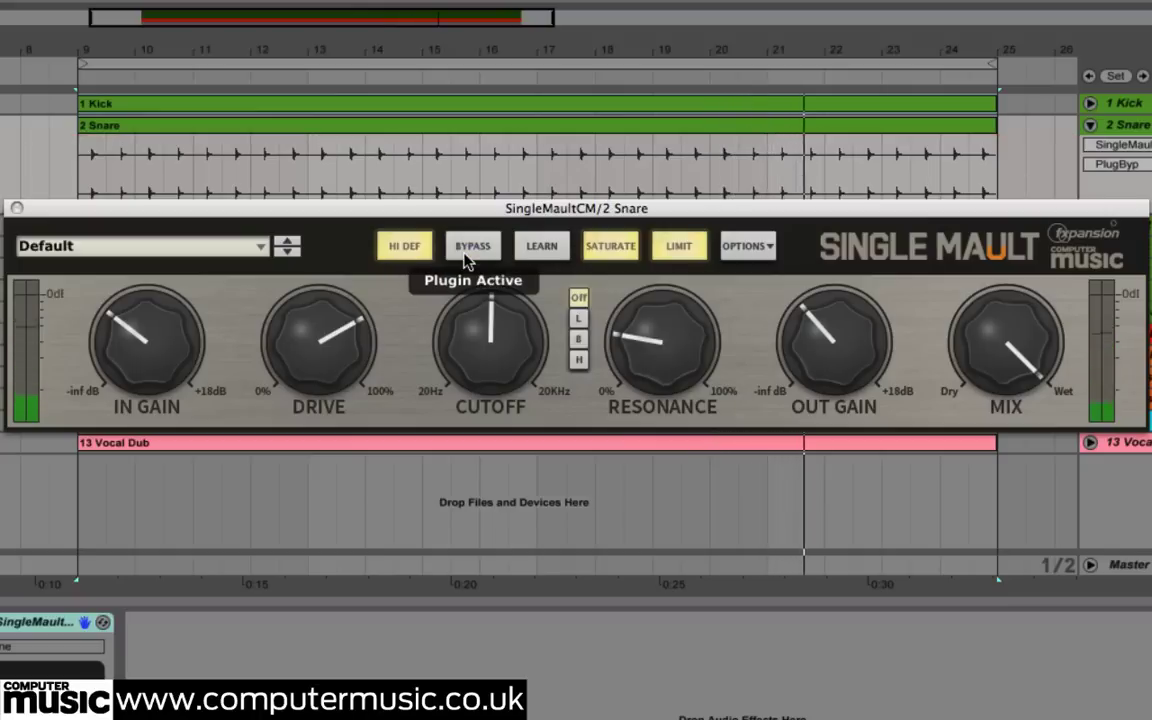
pyautogui.click(467, 255)
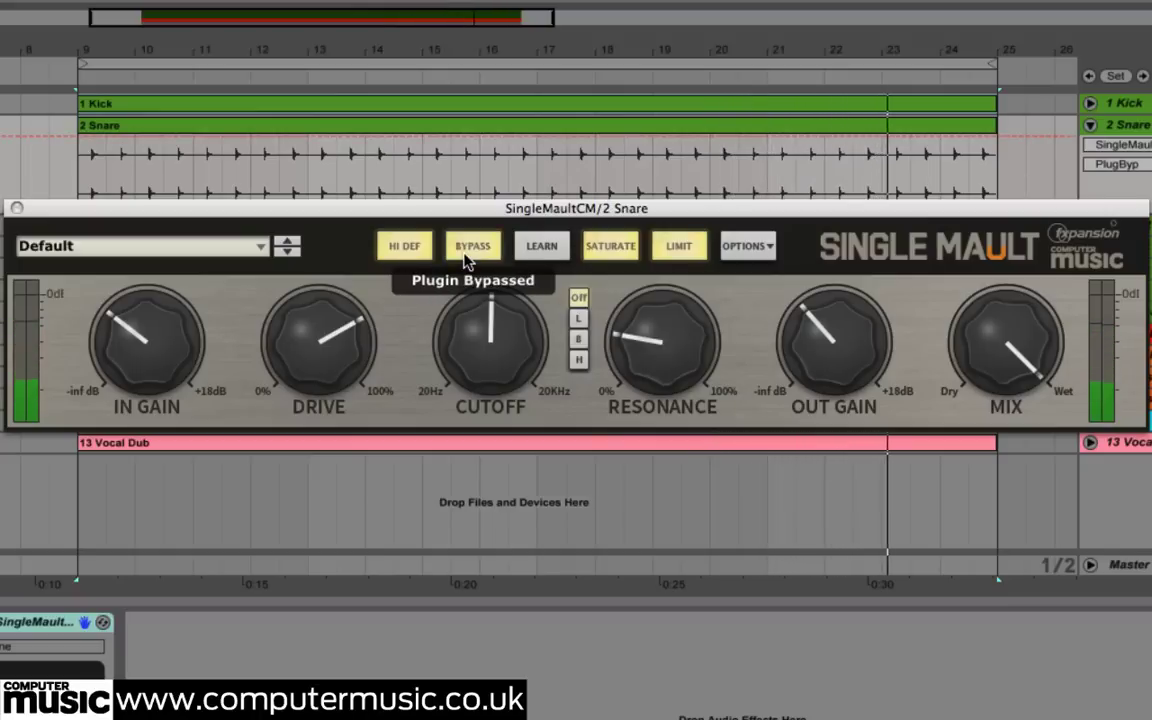
pyautogui.click(467, 255)
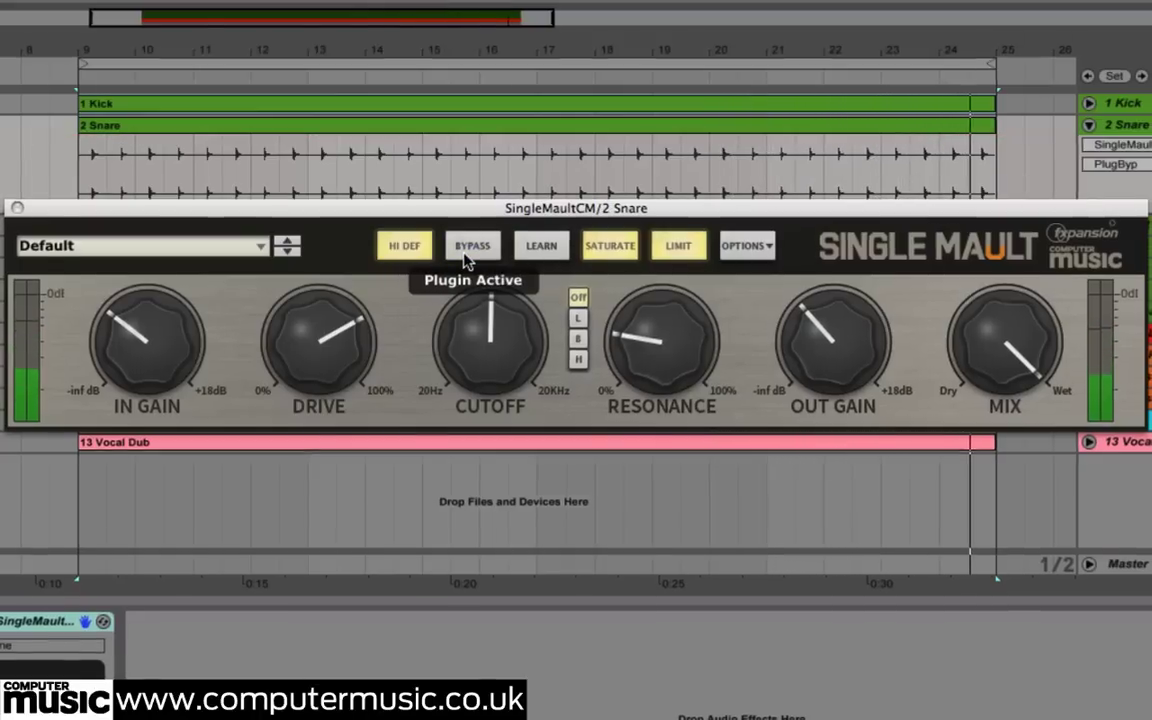
# Step: Close the snare's SingleMaultCM window, fold the 2 Snare track and turn off its solo
pyautogui.click(37, 202)
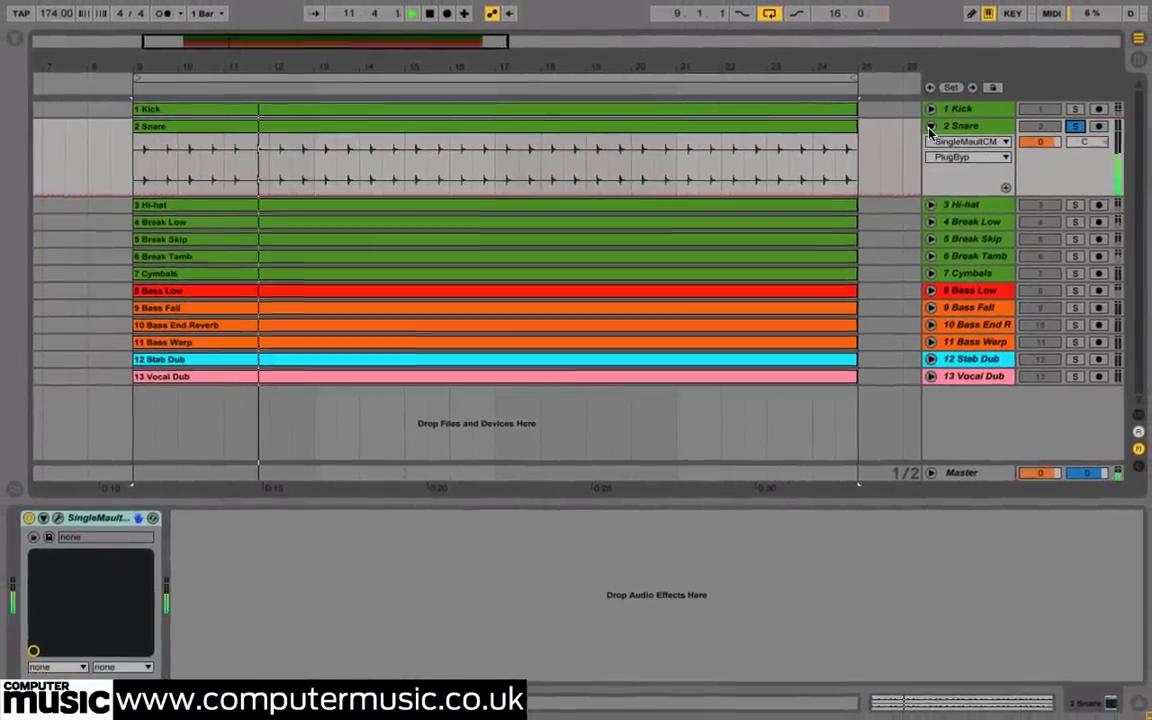
pyautogui.click(958, 125)
pyautogui.click(1072, 127)
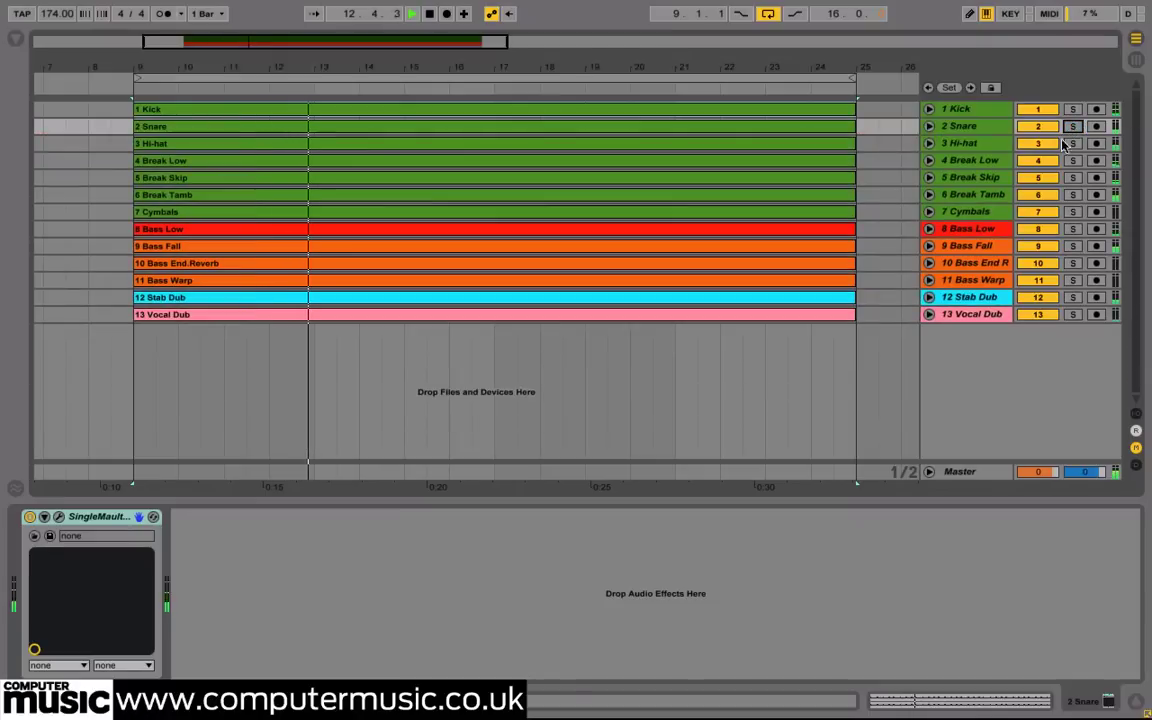
# Step: Unfold the 6 Break Tamb track, load the SingleMaultCM plug-in onto it and hide the browser
pyautogui.click(972, 194)
pyautogui.click(929, 195)
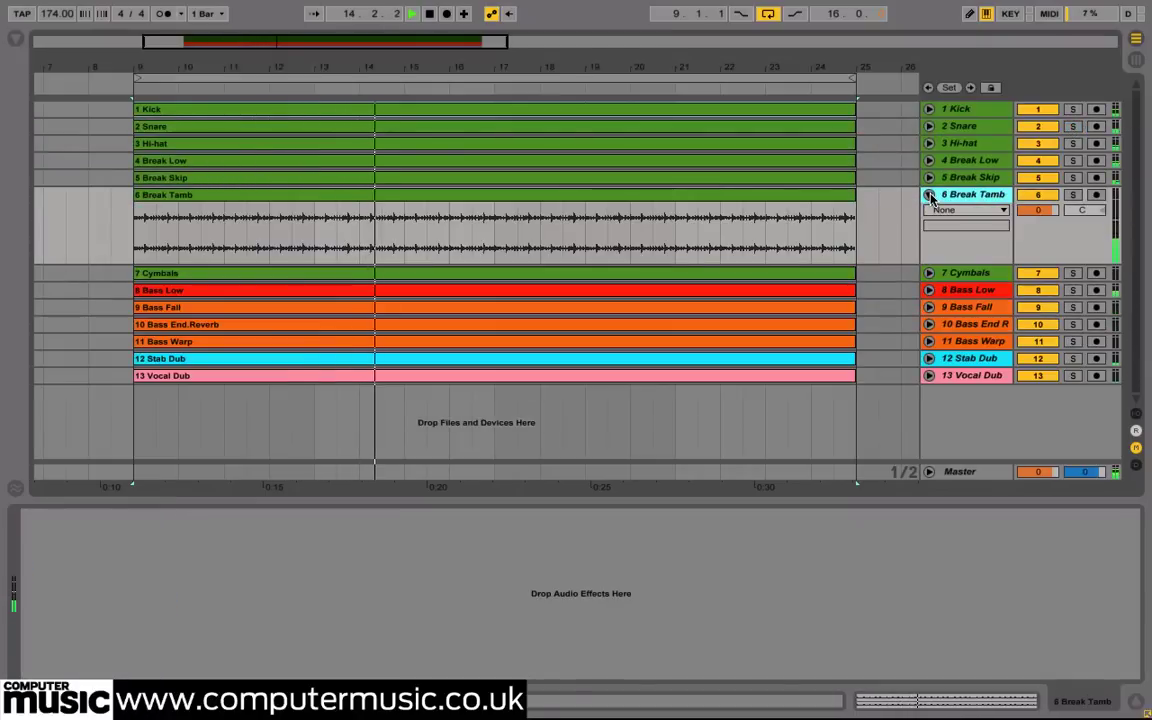
pyautogui.click(15, 40)
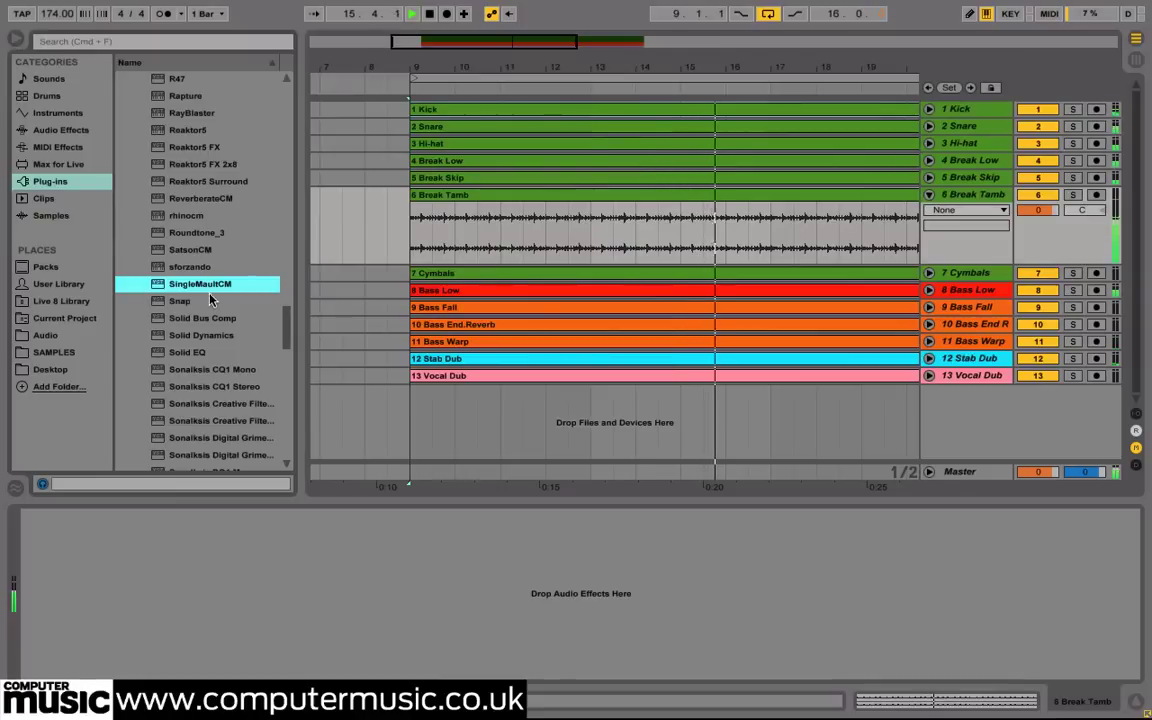
pyautogui.moveTo(200, 284); pyautogui.dragTo(301, 604)
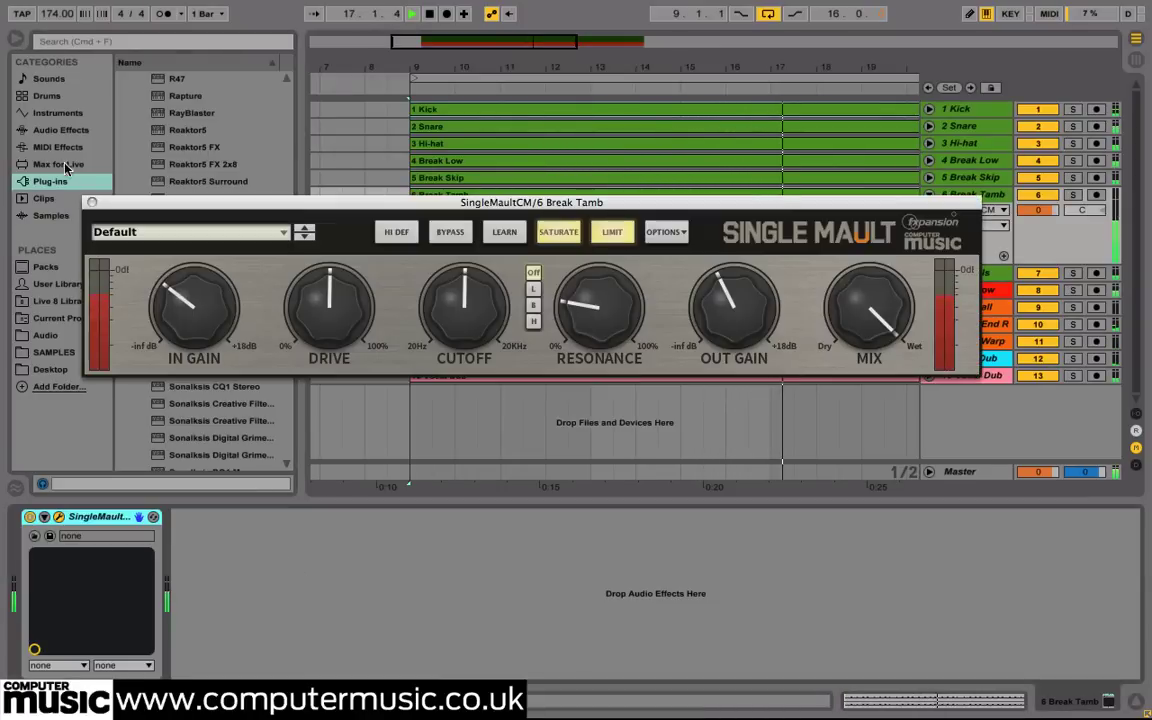
pyautogui.click(15, 44)
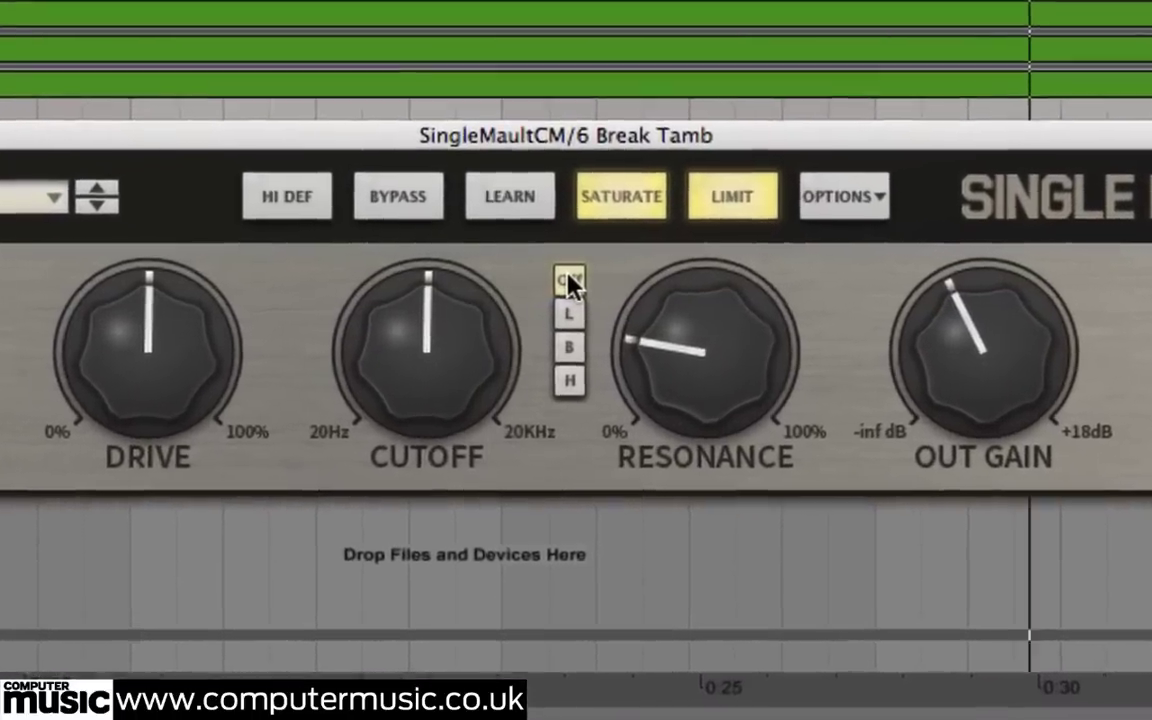
# Step: Audition the low-pass, band-pass and high-pass filter modes in Break Tamb's SingleMaultCM and select high-pass (H)
pyautogui.click(565, 313)
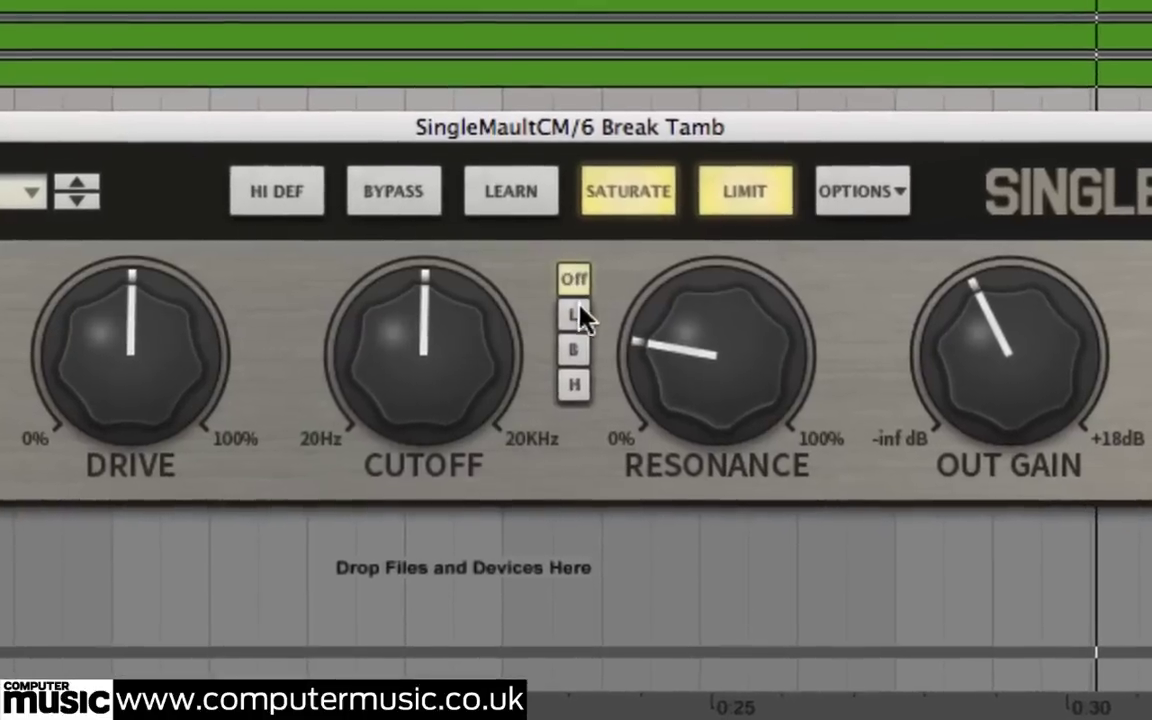
pyautogui.click(583, 353)
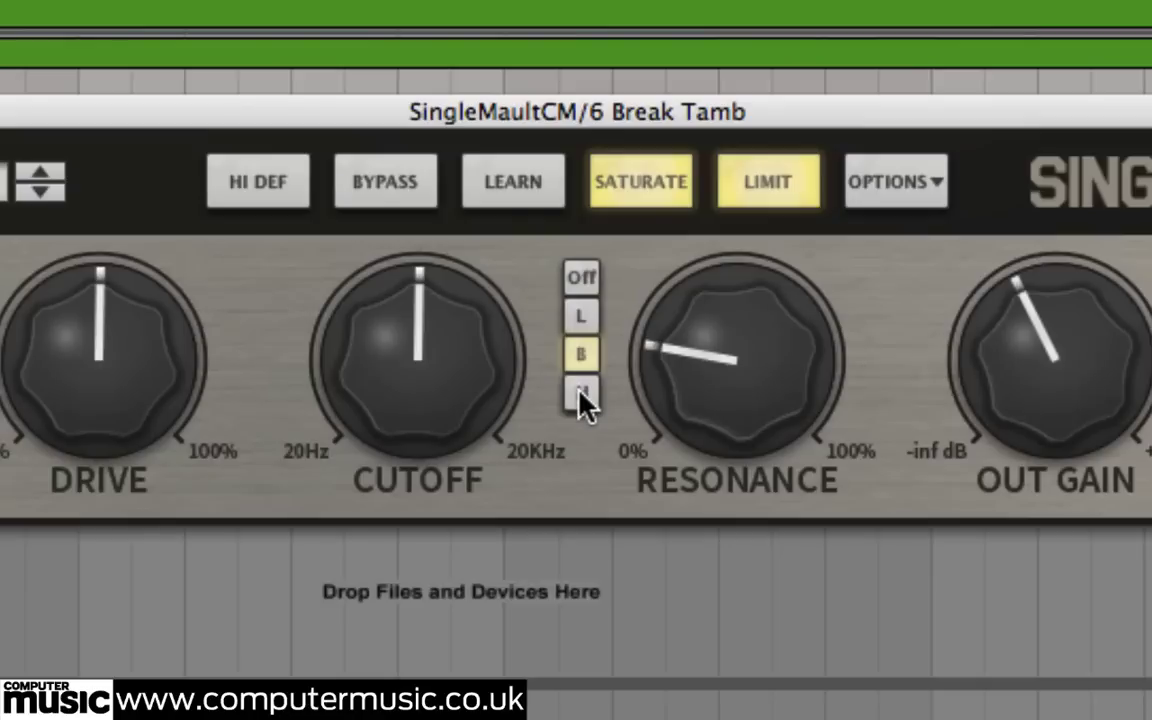
pyautogui.click(582, 393)
pyautogui.click(581, 357)
pyautogui.click(581, 317)
pyautogui.click(582, 357)
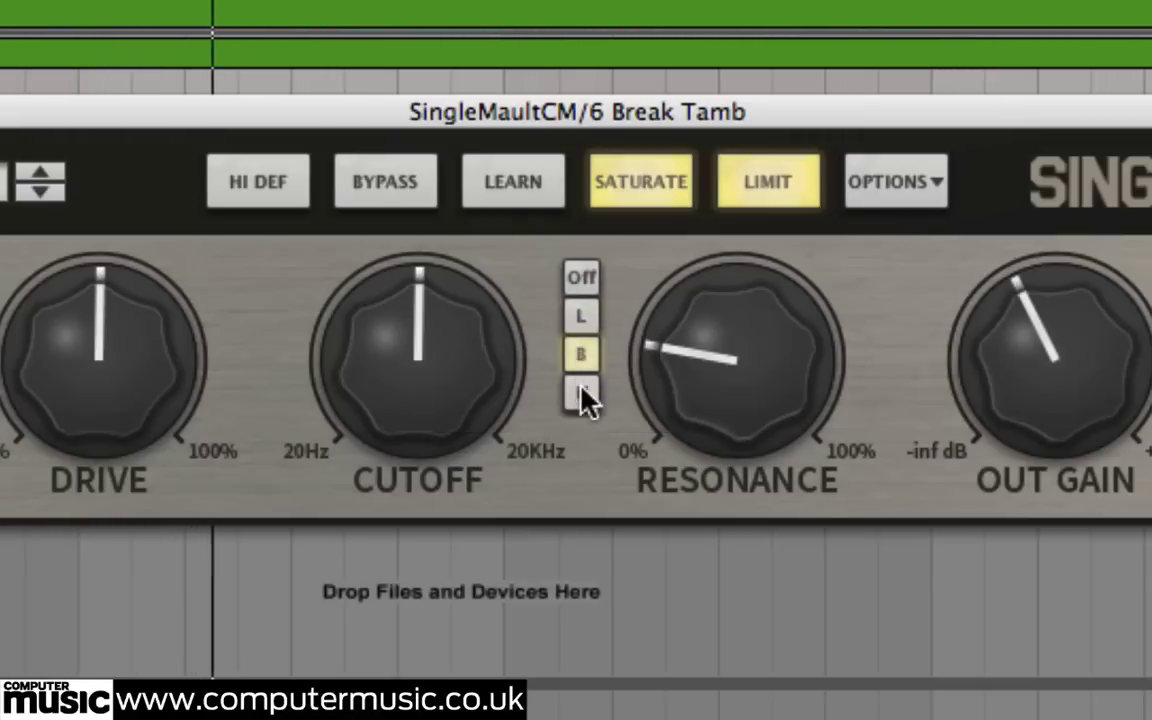
pyautogui.click(584, 395)
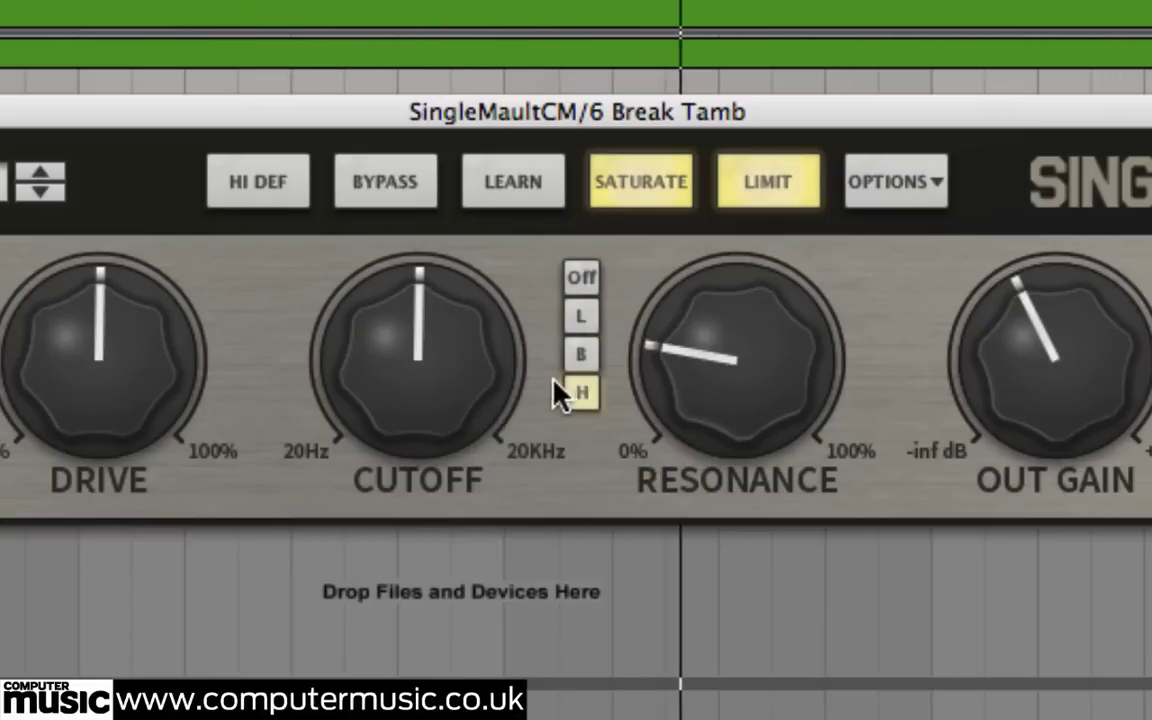
# Step: Raise the high-pass Cutoff on Break Tamb to roughly two thirds of its range and check the Resonance setting
pyautogui.moveTo(480, 372)
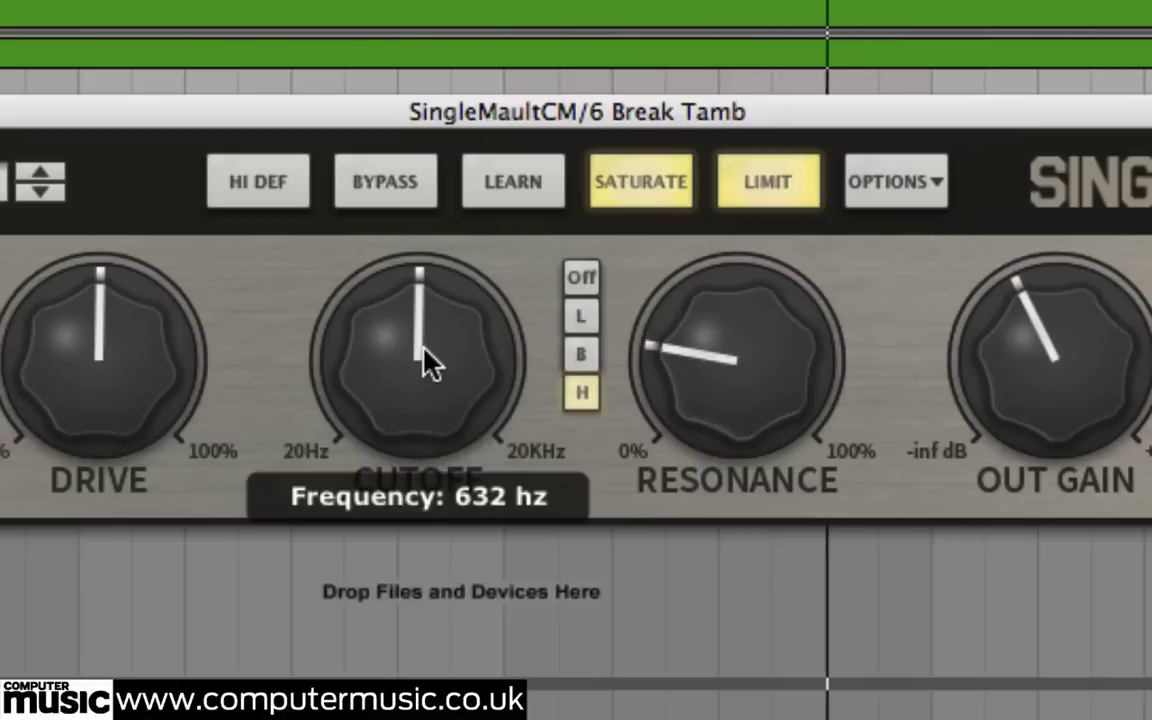
pyautogui.moveTo(430, 362); pyautogui.dragTo(423, 310)
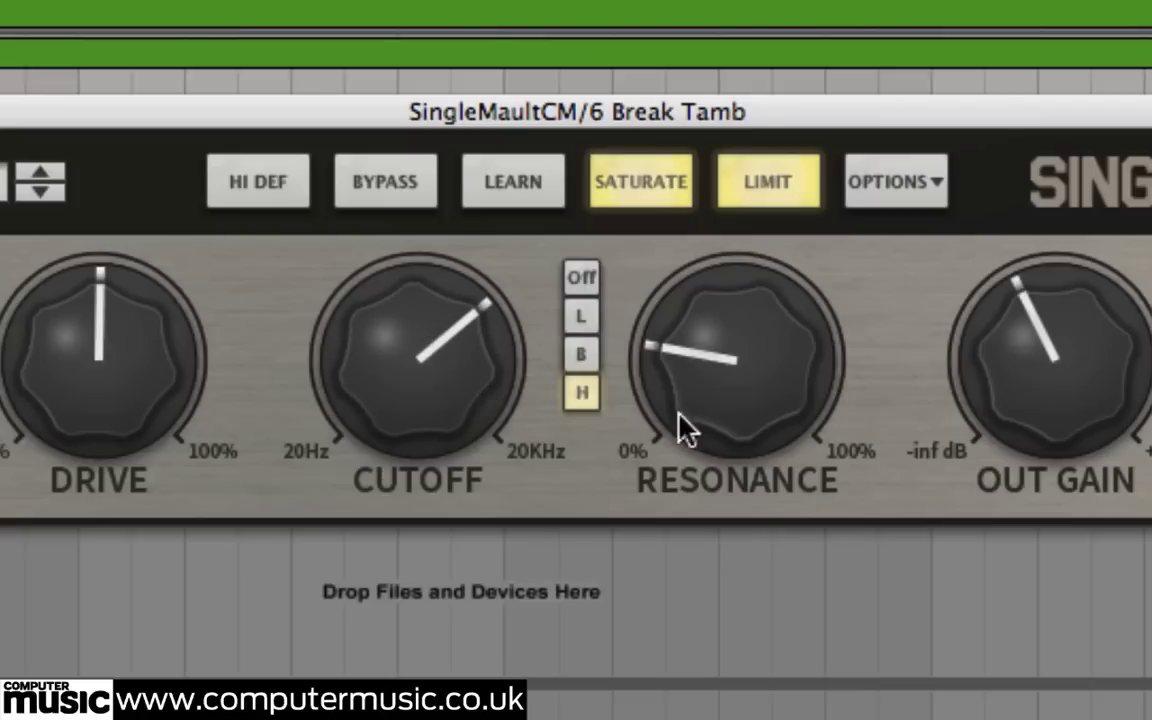
pyautogui.moveTo(692, 409); pyautogui.dragTo(692, 409)
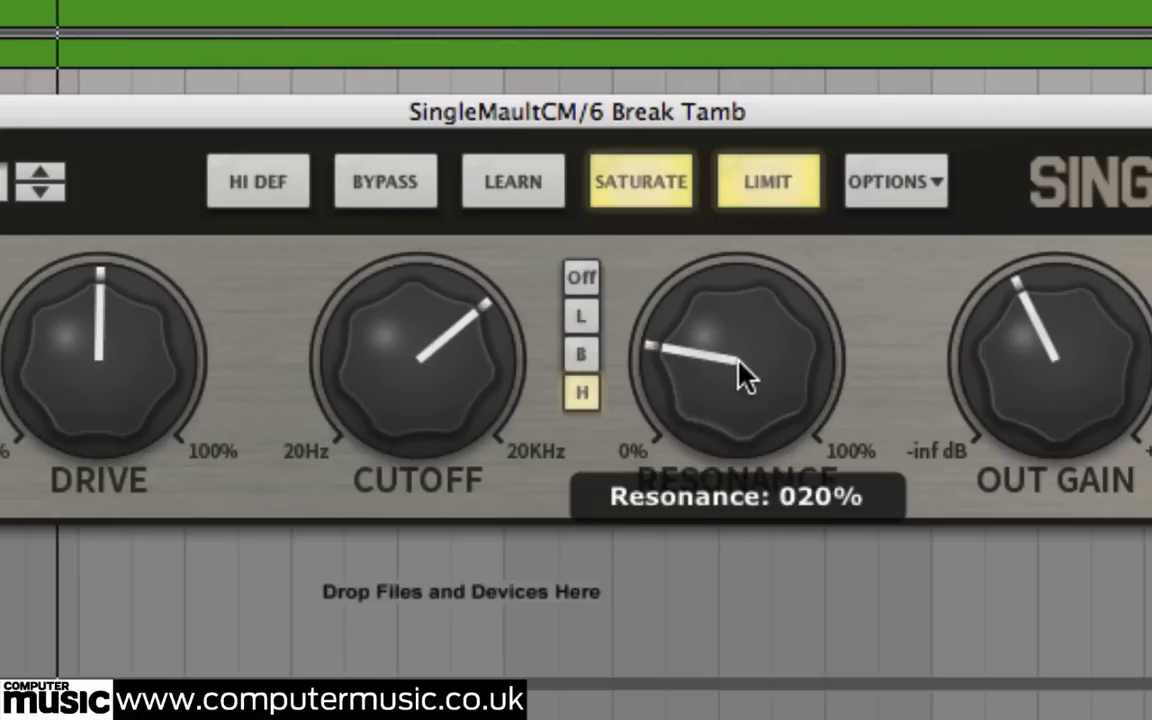
pyautogui.moveTo(739, 362); pyautogui.dragTo(739, 362)
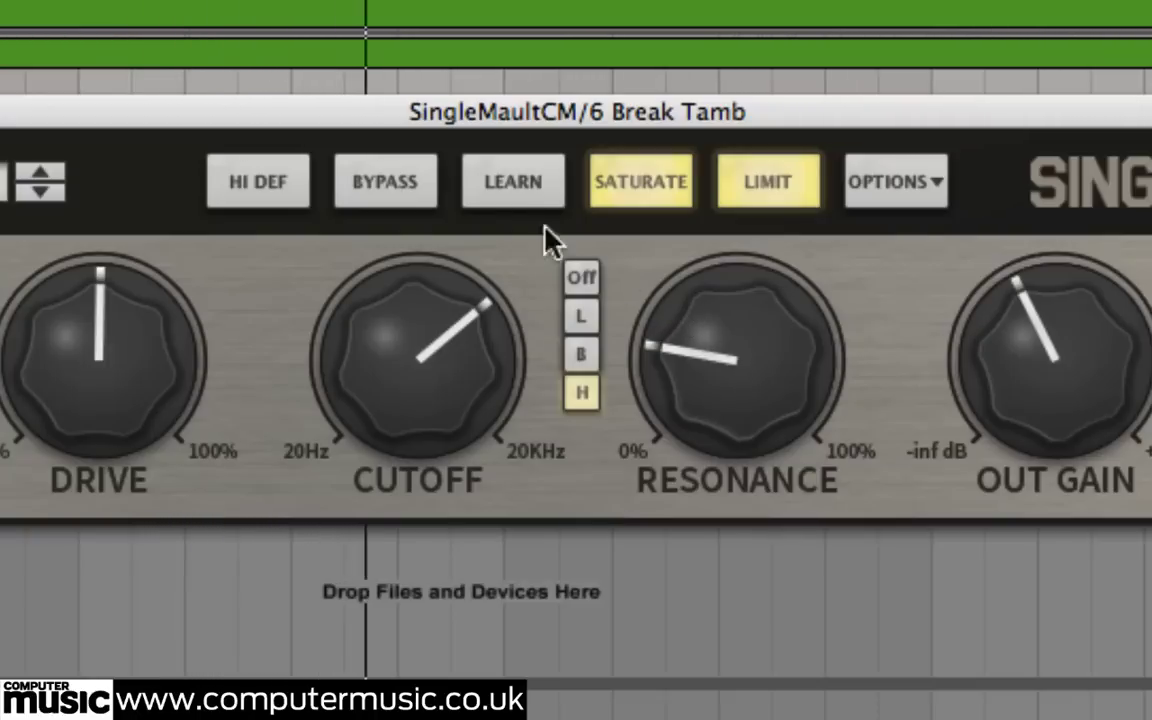
# Step: Compare the filtered Break Tamb with the dry sound by repeatedly bypassing SingleMaultCM, leaving the plug-in active
pyautogui.click(380, 192)
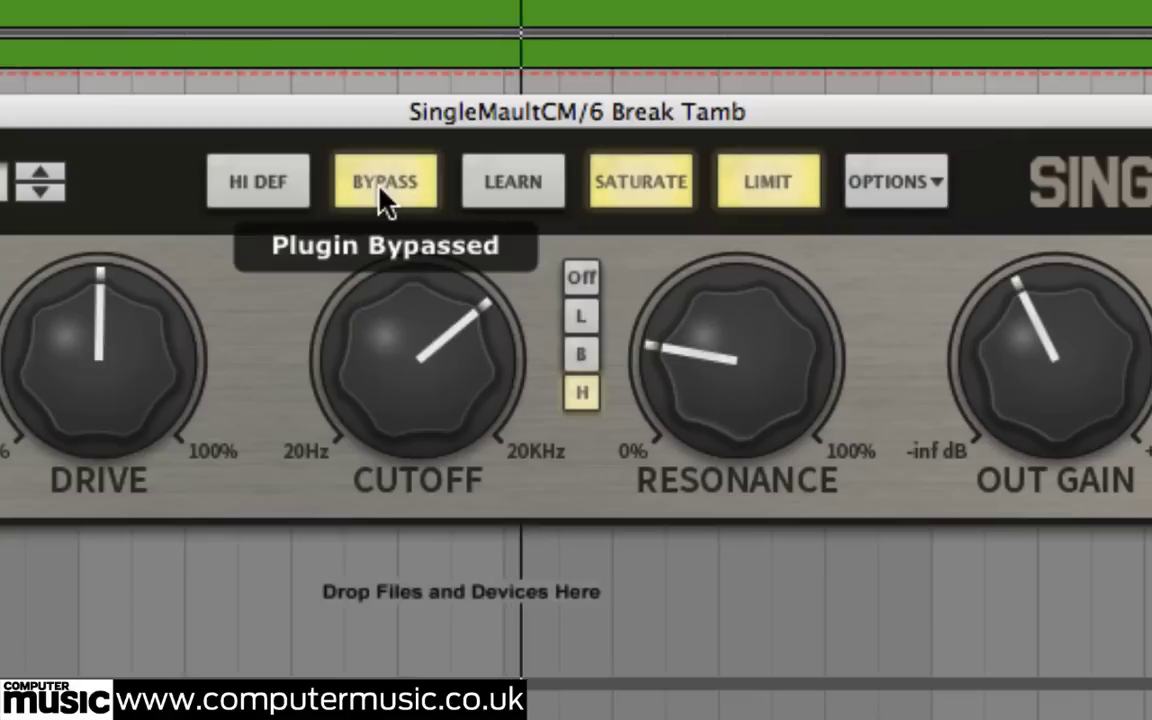
pyautogui.click(380, 192)
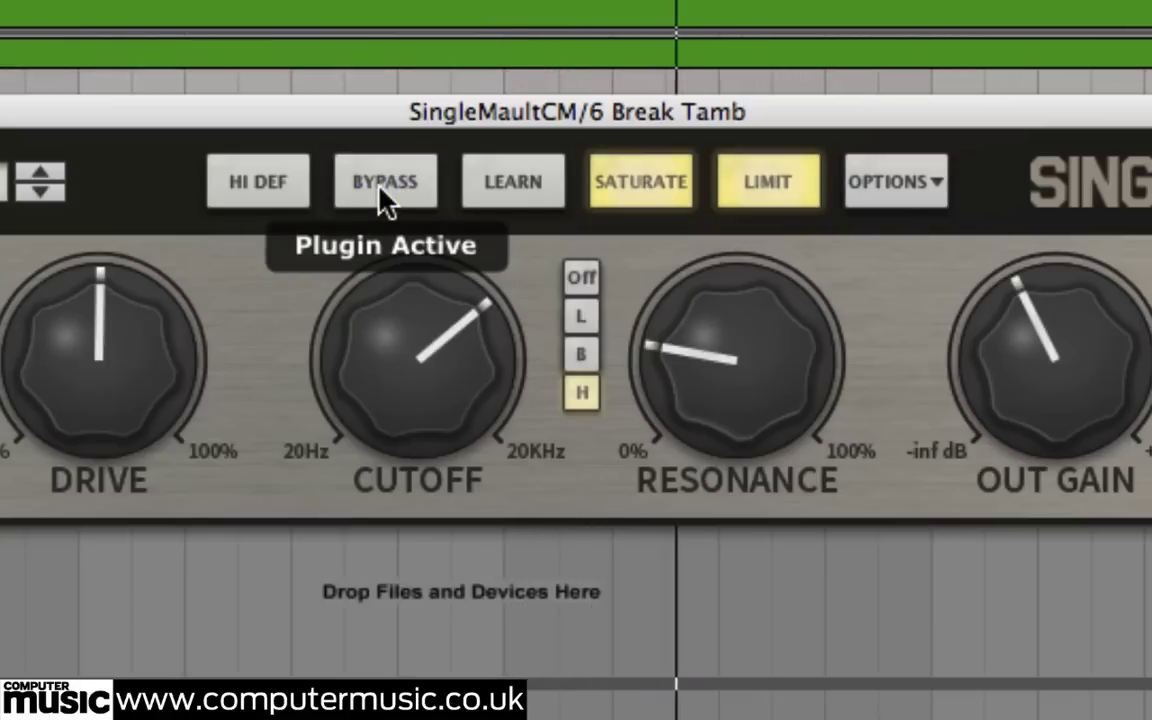
pyautogui.click(384, 192)
pyautogui.click(386, 200)
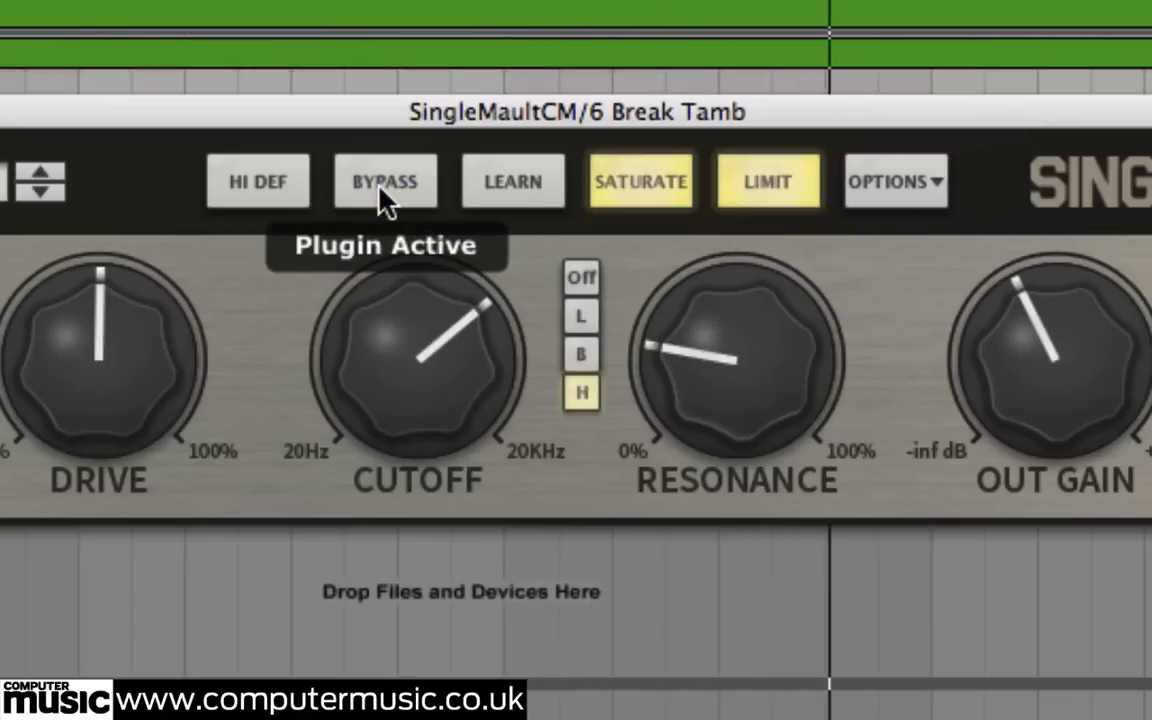
pyautogui.moveTo(650, 412)
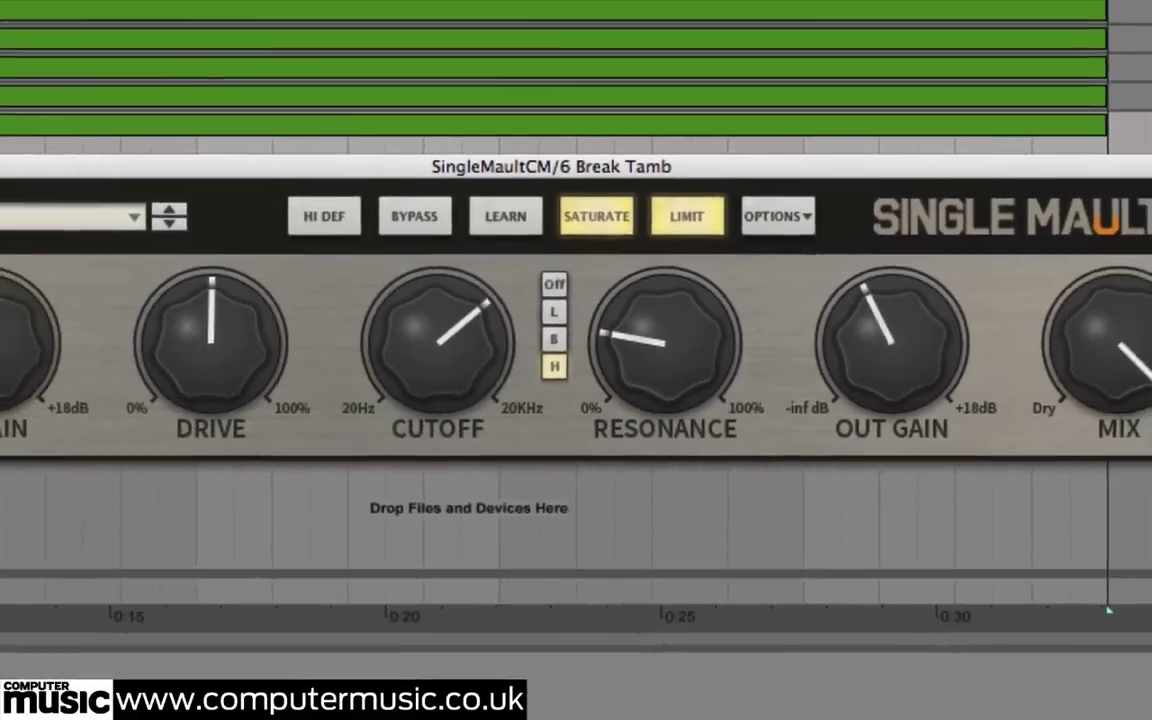
# Step: Close Break Tamb's SingleMaultCM window, turn off the track's solo and fold the track
pyautogui.click(2, 167)
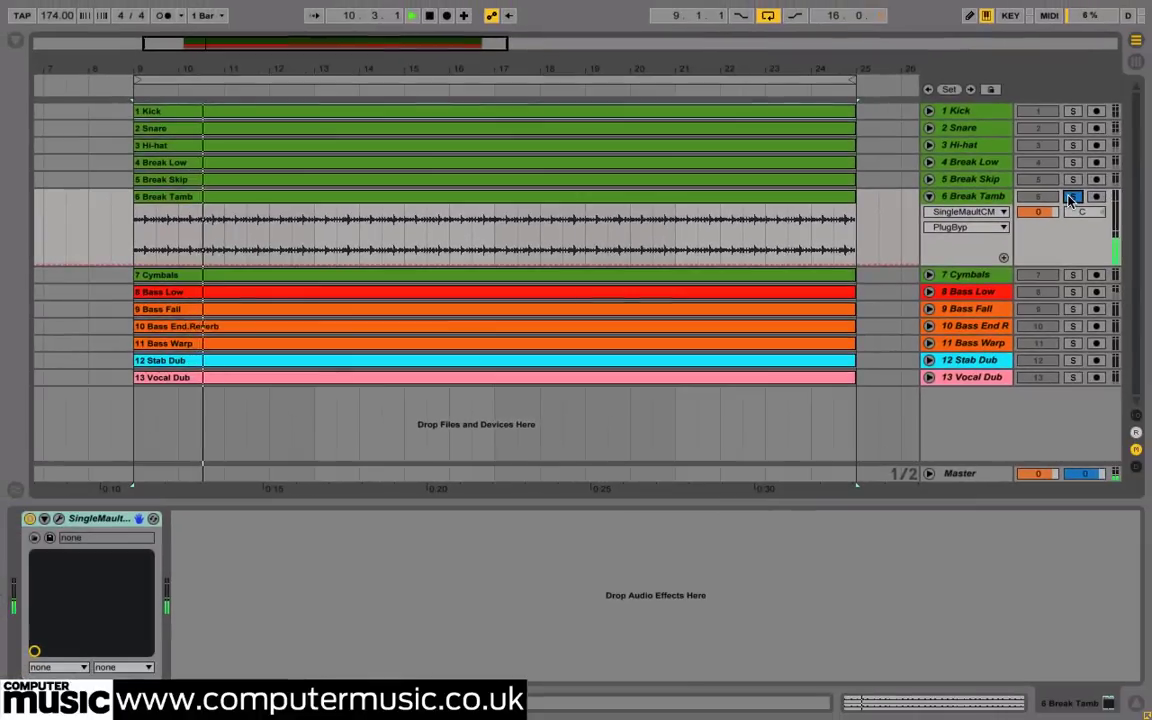
pyautogui.click(1070, 197)
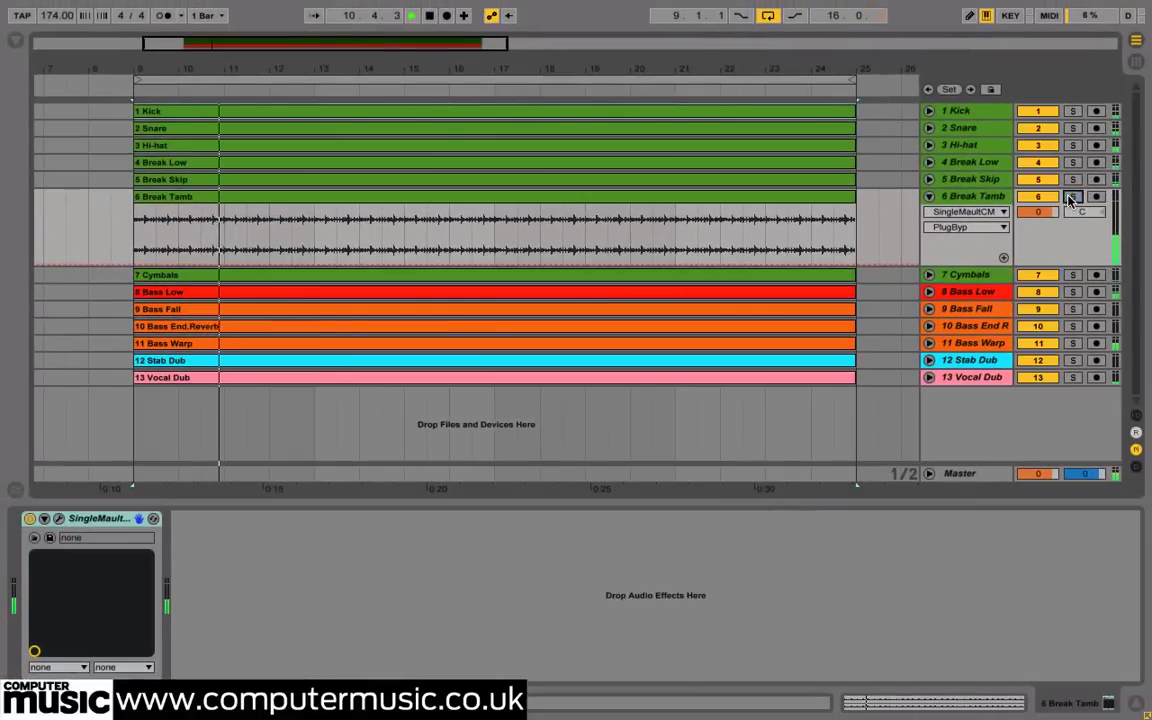
pyautogui.click(929, 196)
# Step: Unfold the 3 Hi-hat track and load the SingleMaultCM plug-in onto it
pyautogui.click(929, 146)
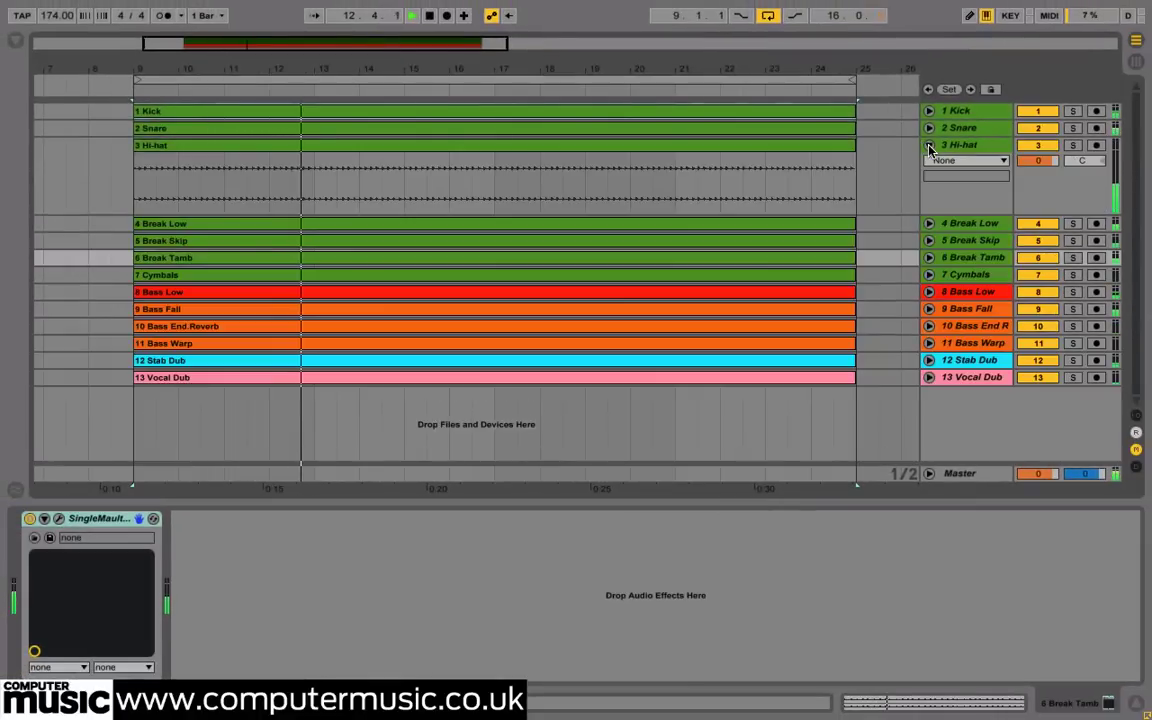
pyautogui.click(966, 145)
pyautogui.click(14, 45)
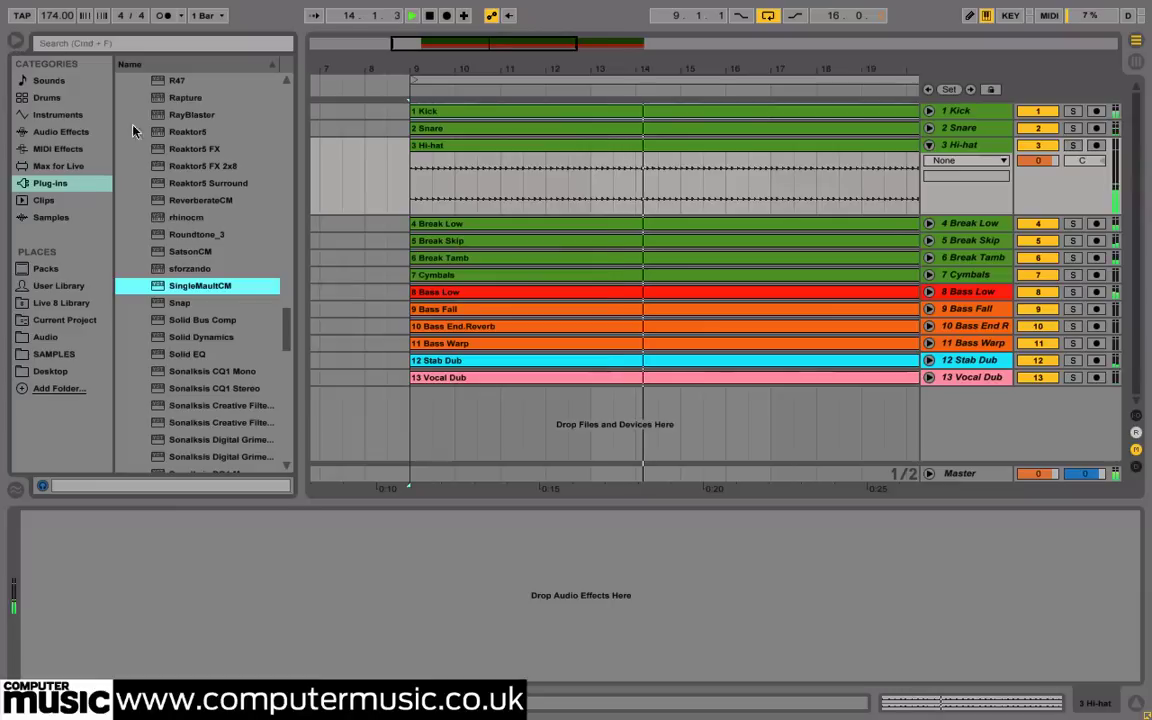
pyautogui.moveTo(284, 467); pyautogui.dragTo(298, 604)
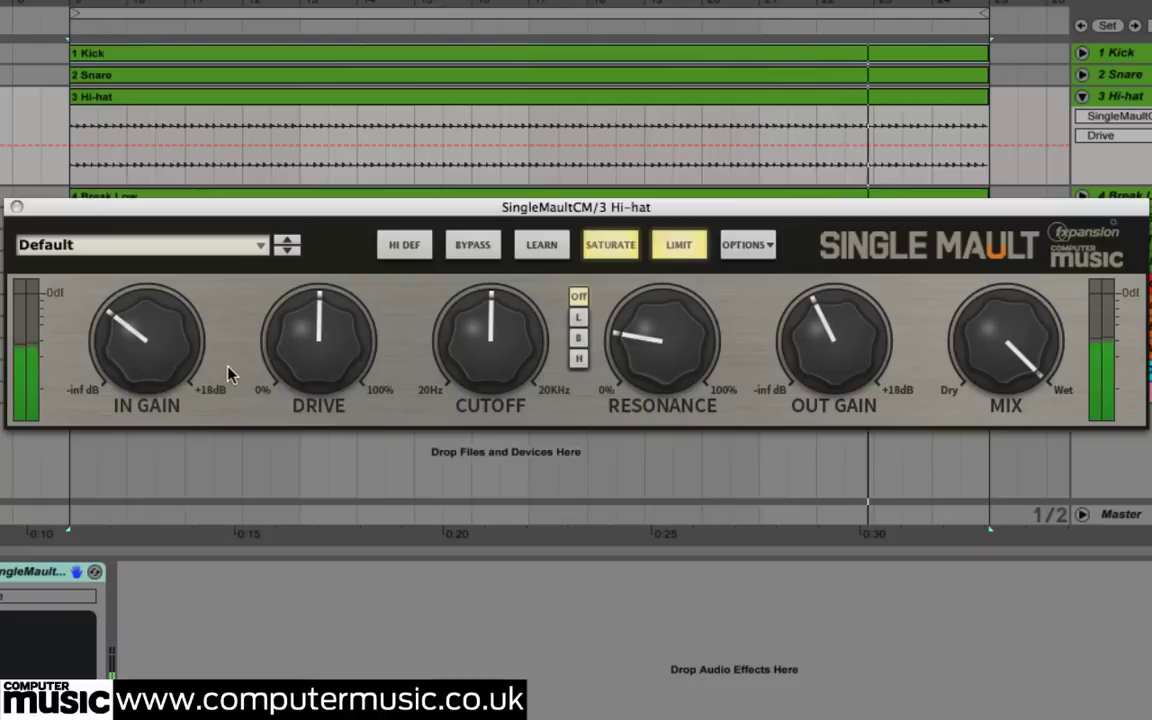
# Step: Raise the hi-hat's SingleMaultCM In Gain close to its maximum and lower the Out Gain to -14.26 dB
pyautogui.moveTo(155, 343)
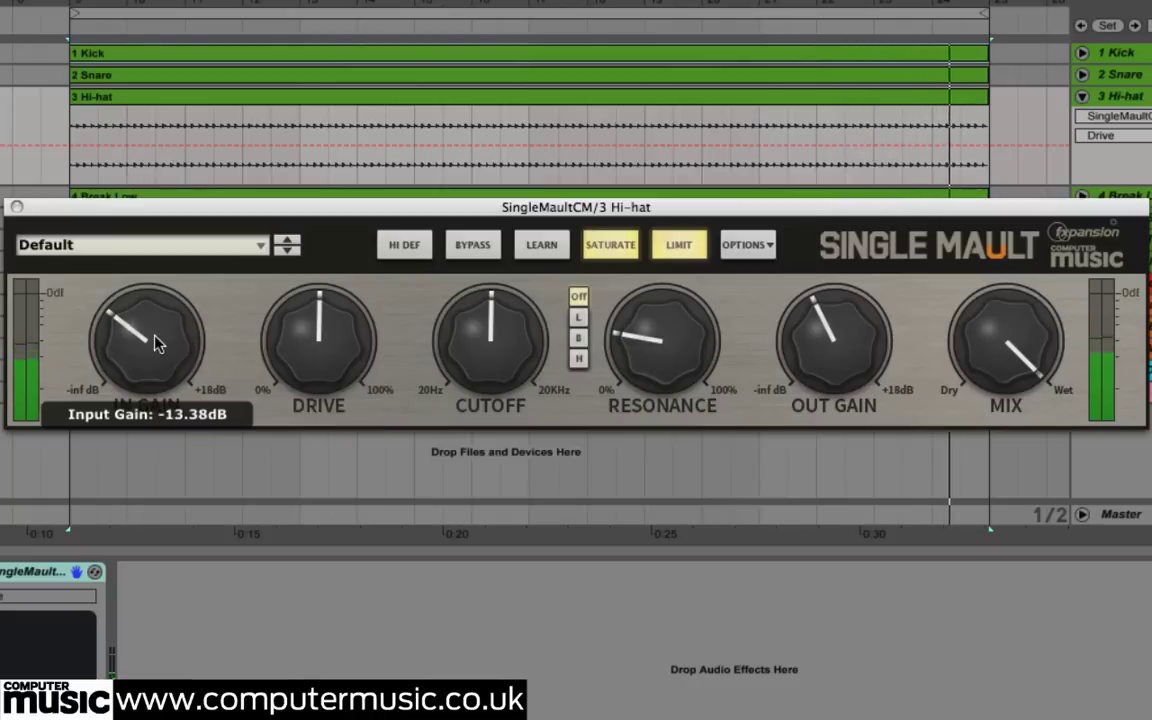
pyautogui.moveTo(155, 343); pyautogui.dragTo(155, 314)
pyautogui.moveTo(855, 330); pyautogui.dragTo(848, 315)
pyautogui.moveTo(123, 335); pyautogui.dragTo(127, 300)
pyautogui.moveTo(845, 335)
pyautogui.moveTo(845, 335); pyautogui.dragTo(847, 340)
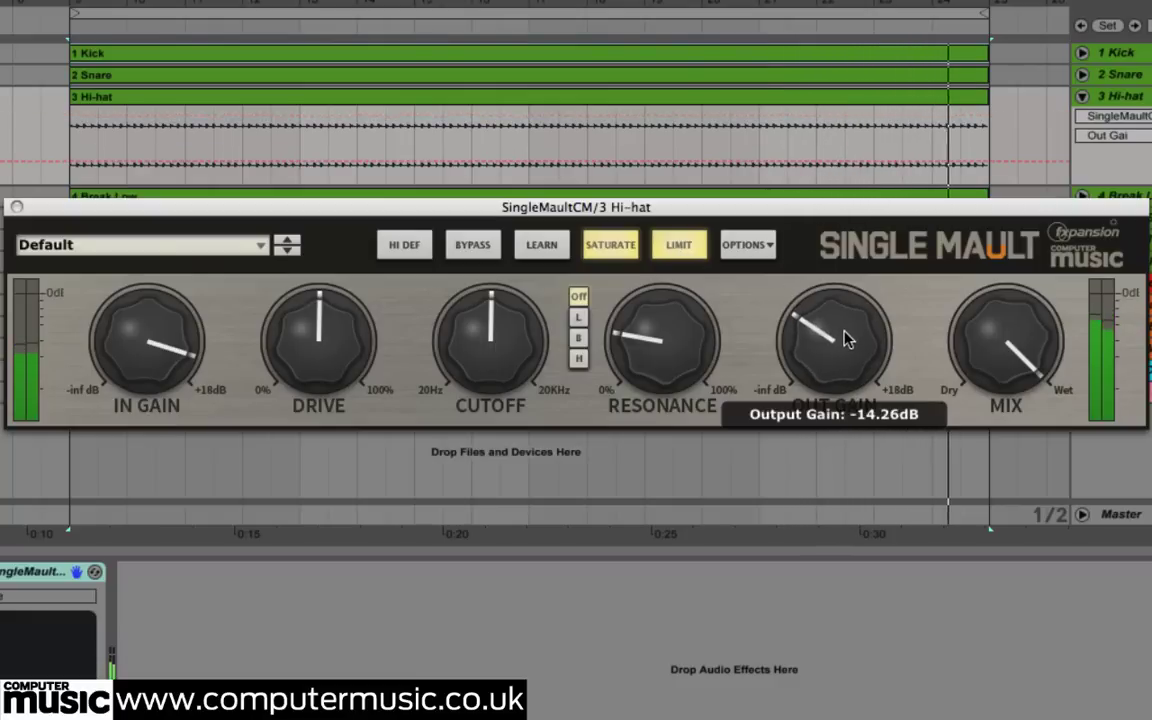
# Step: Drop the hi-hat's SingleMaultCM Mix to 0%, blend it back to about one third wet and lower Out Gain slightly further
pyautogui.moveTo(1030, 347)
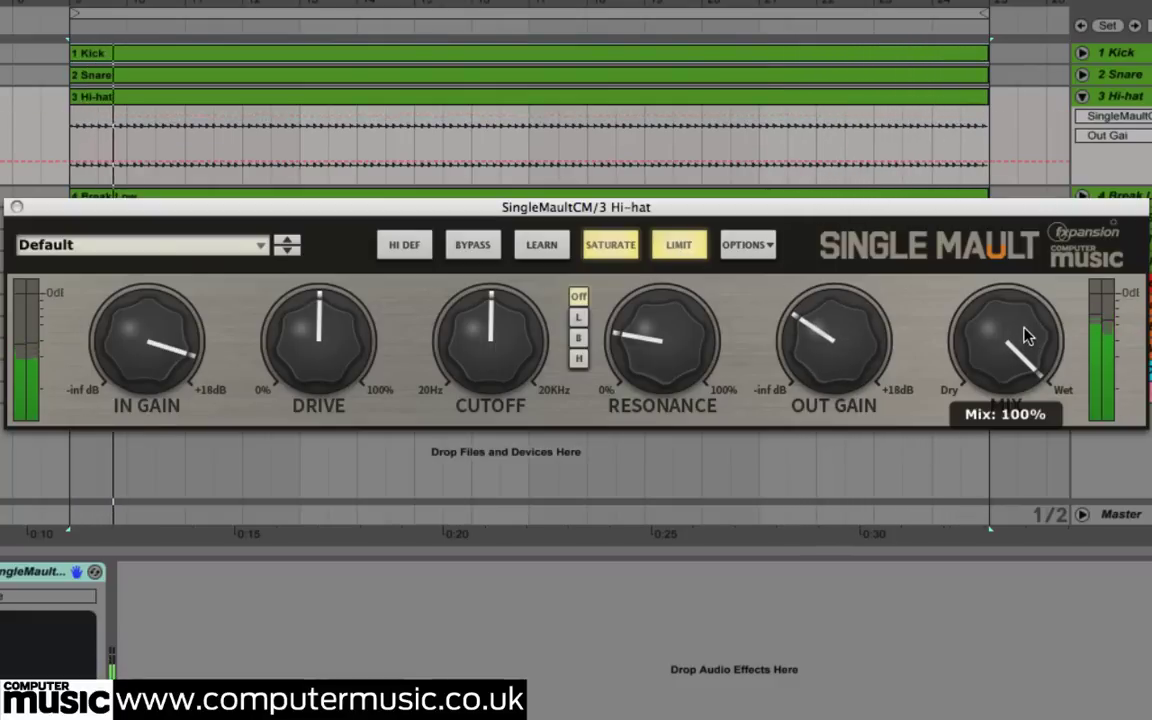
pyautogui.moveTo(1023, 330); pyautogui.dragTo(1003, 551)
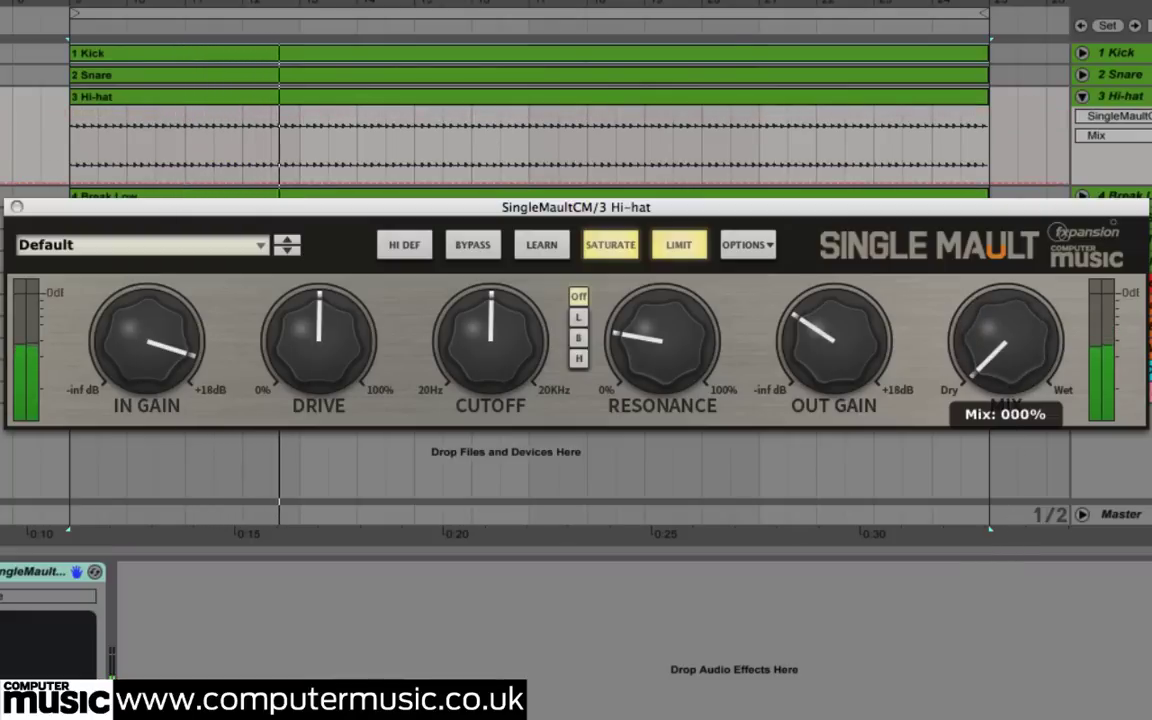
pyautogui.moveTo(1005, 360); pyautogui.dragTo(1022, 308)
pyautogui.moveTo(816, 342); pyautogui.dragTo(815, 347)
pyautogui.click(1006, 330)
# Step: Compare the hi-hat with and without SingleMaultCM by repeatedly bypassing the plug-in during playback, leaving it active
pyautogui.click(478, 245)
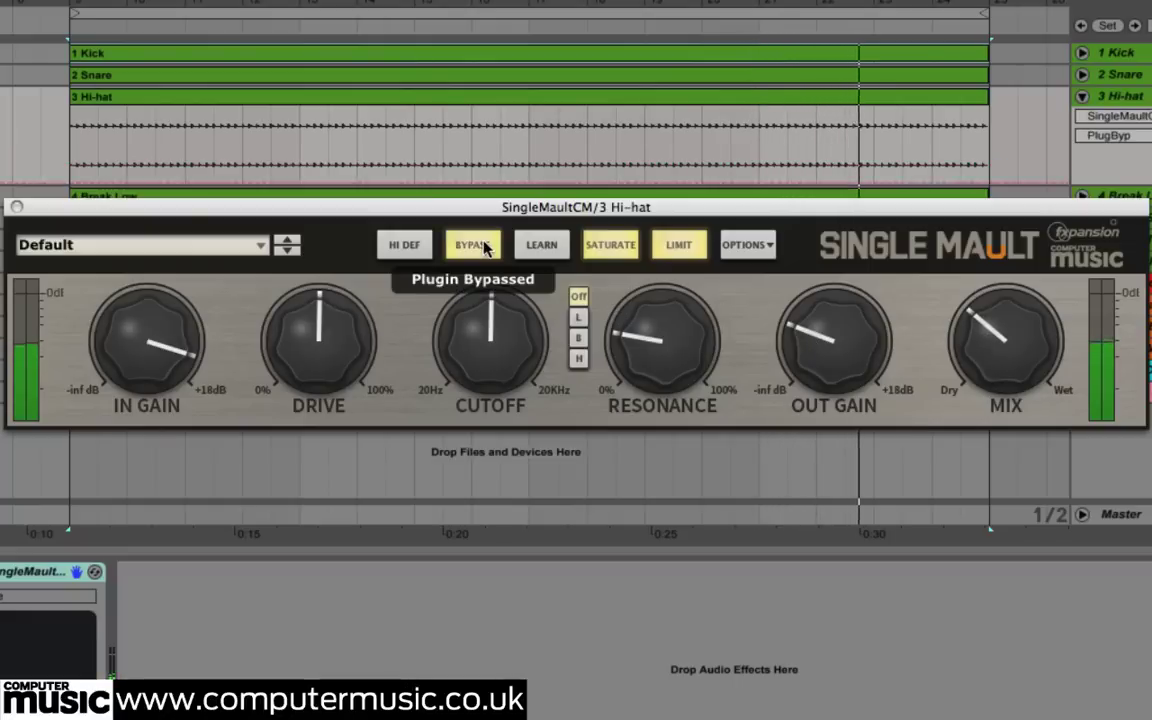
pyautogui.click(478, 245)
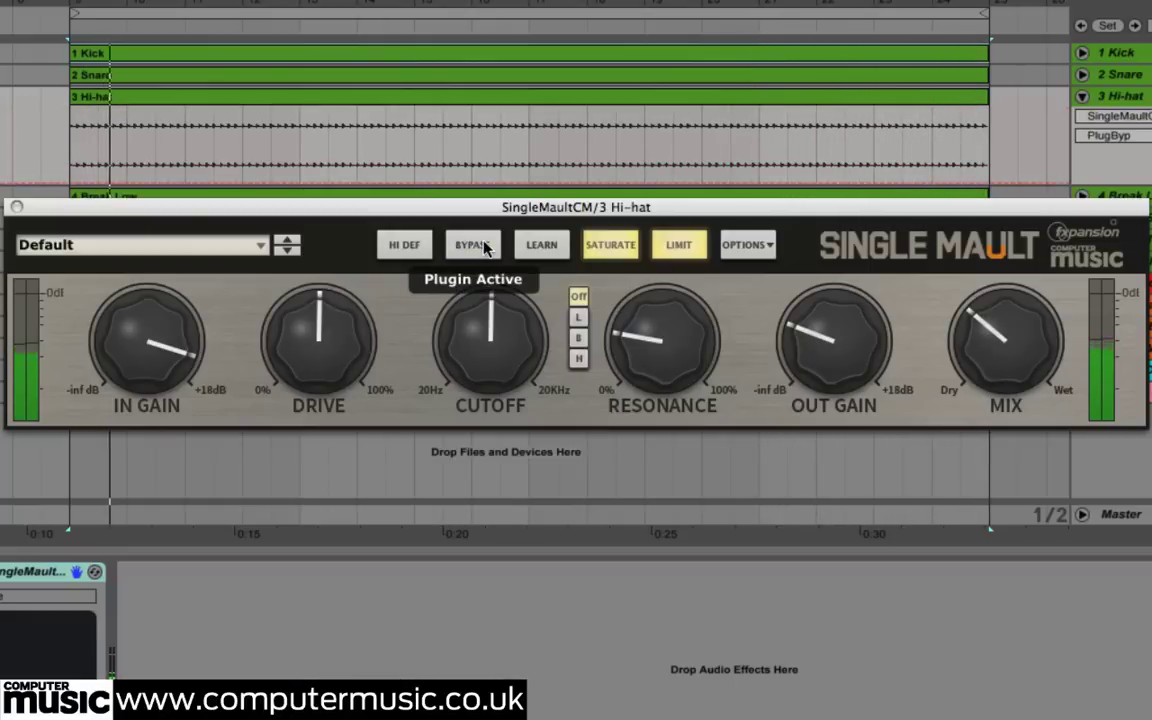
pyautogui.click(484, 248)
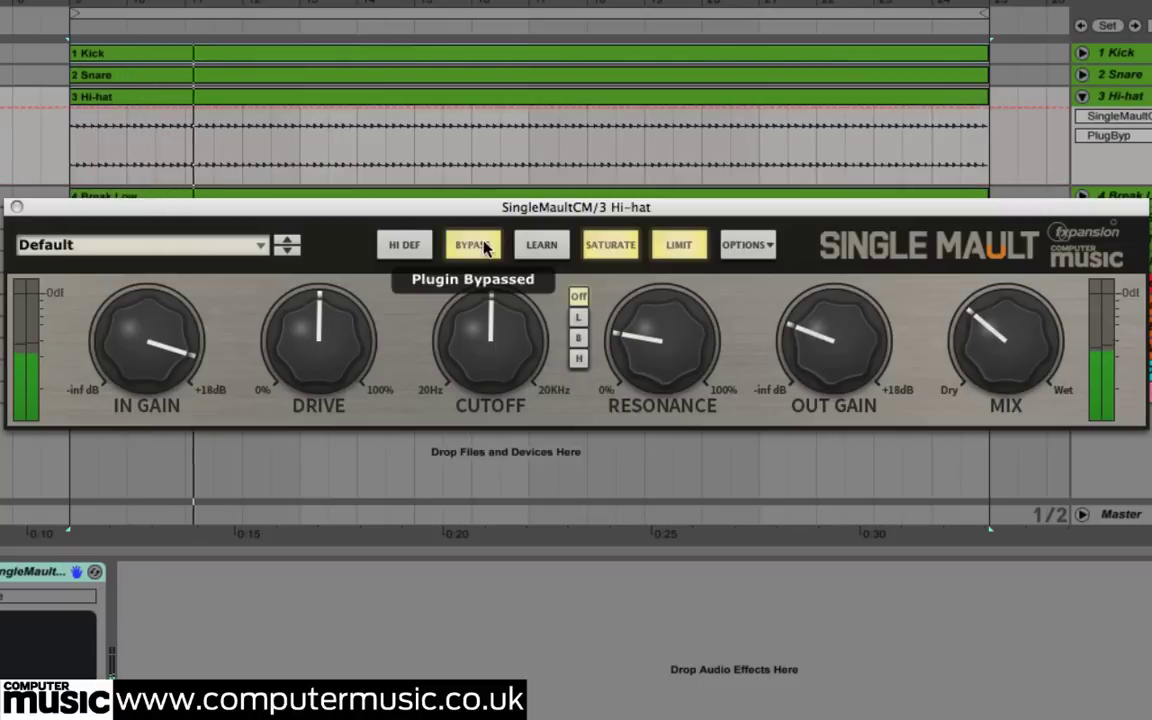
pyautogui.click(484, 248)
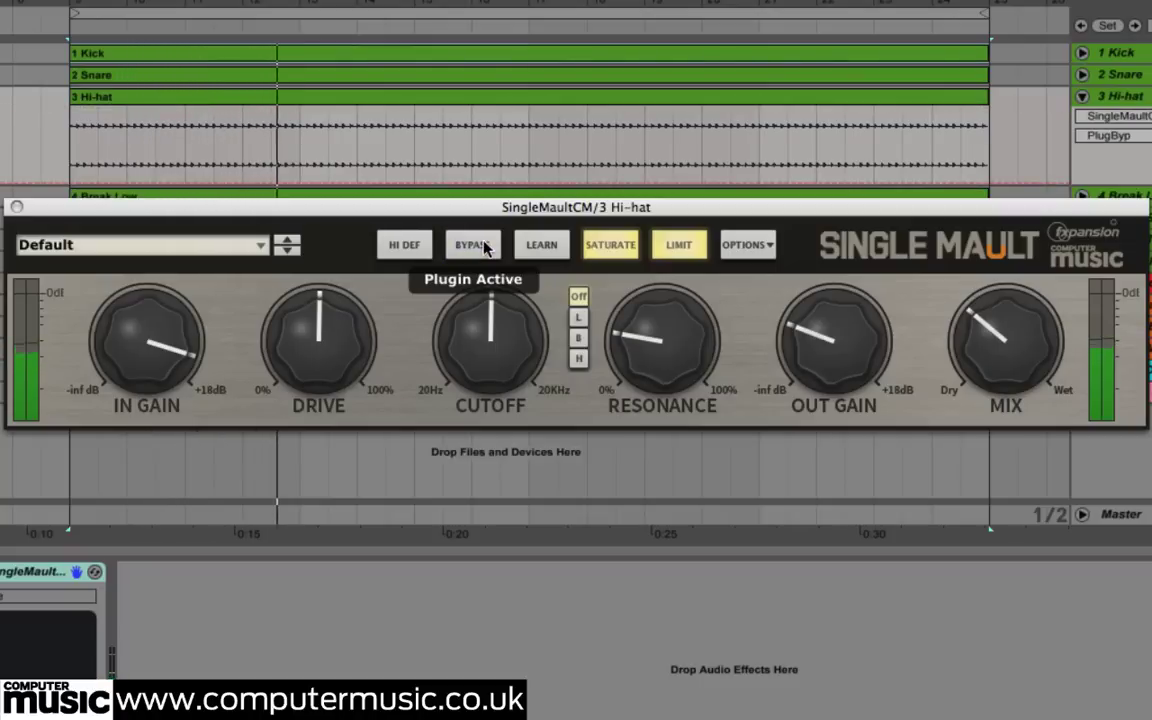
pyautogui.click(484, 248)
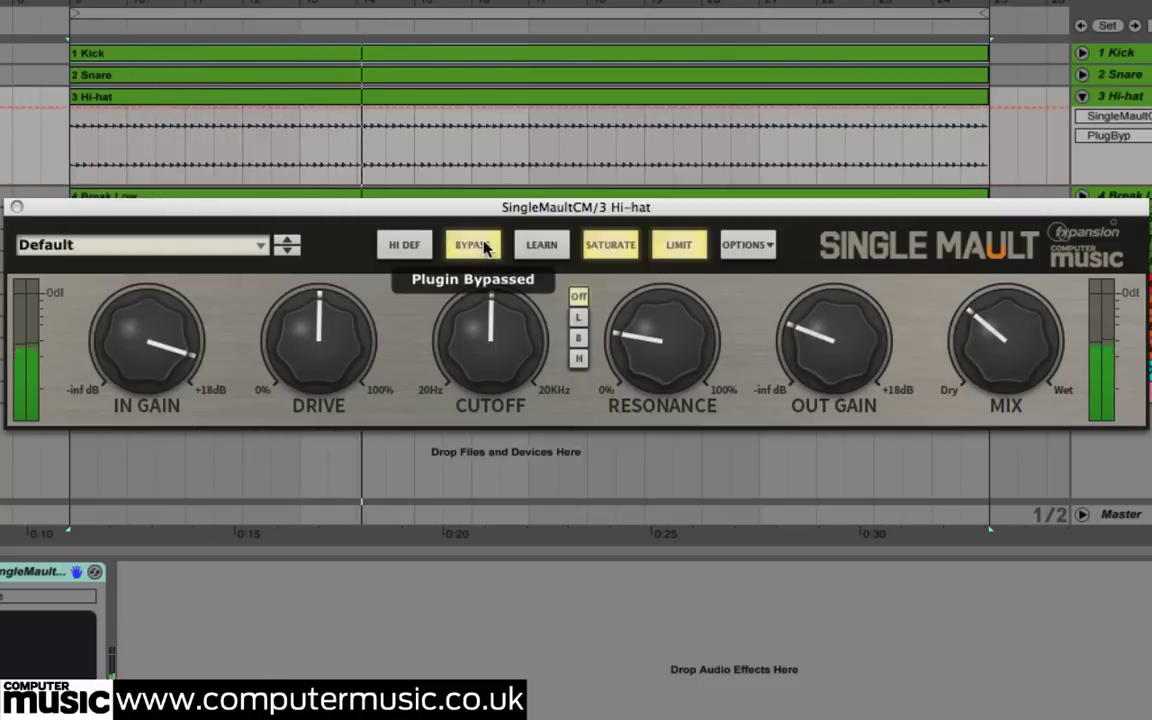
pyautogui.click(484, 248)
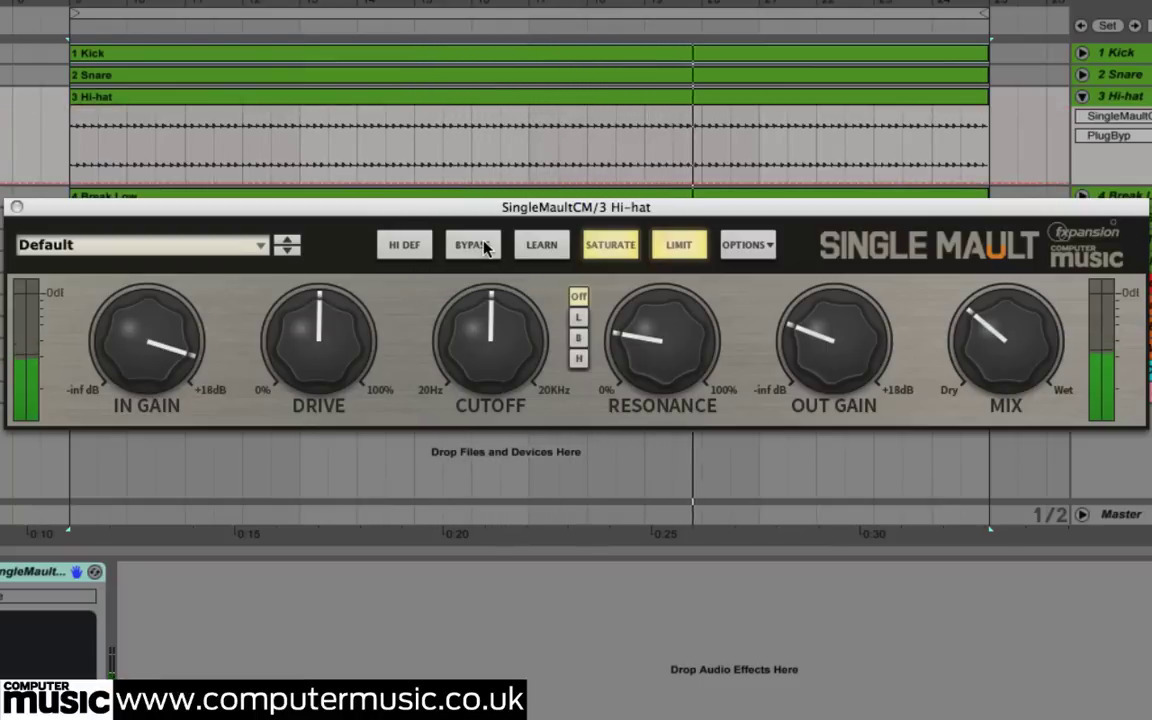
pyautogui.click(484, 248)
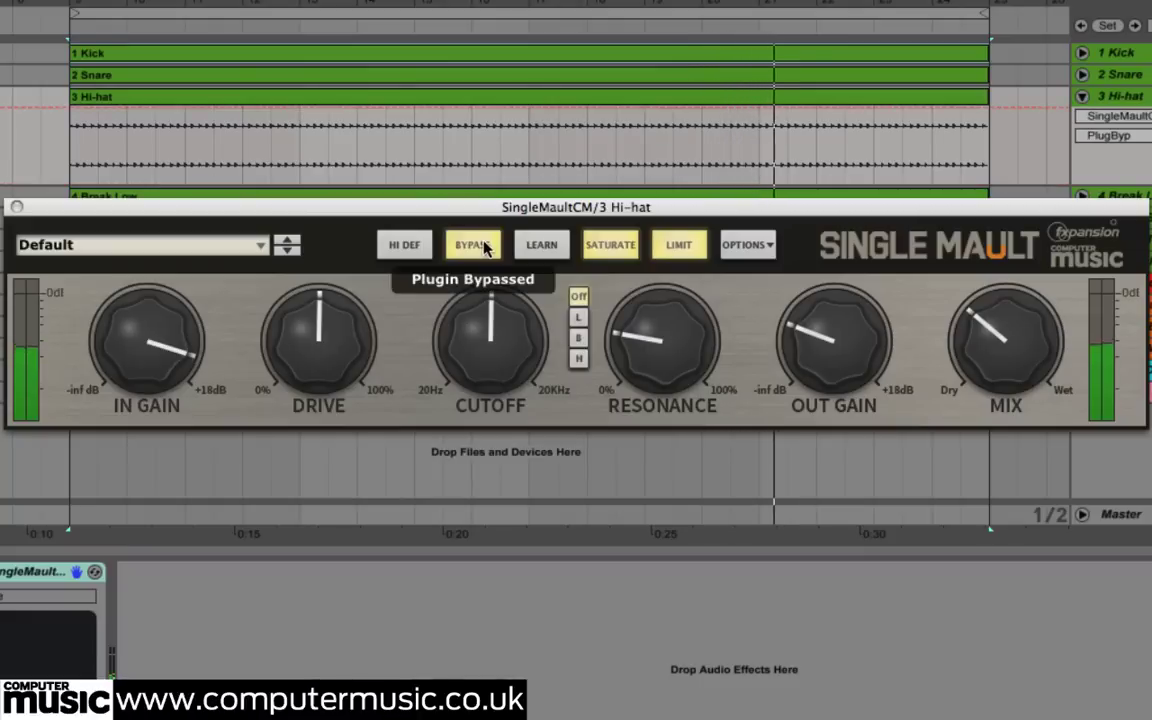
pyautogui.click(484, 248)
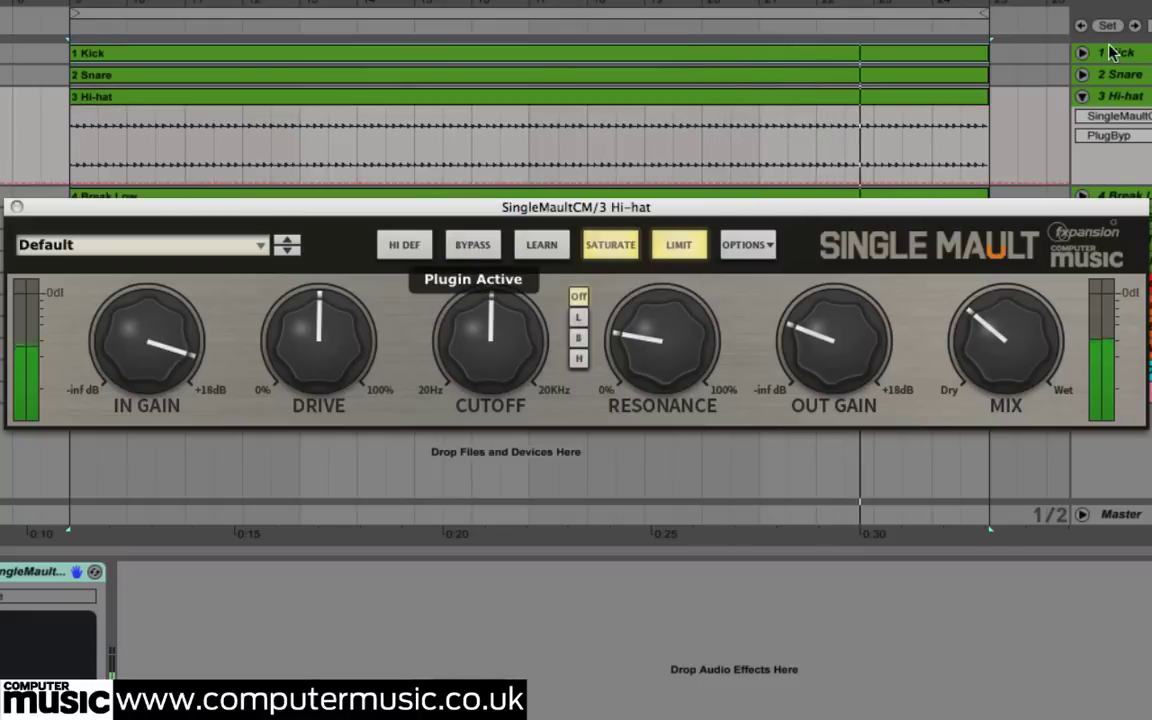
pyautogui.click(484, 248)
pyautogui.click(484, 250)
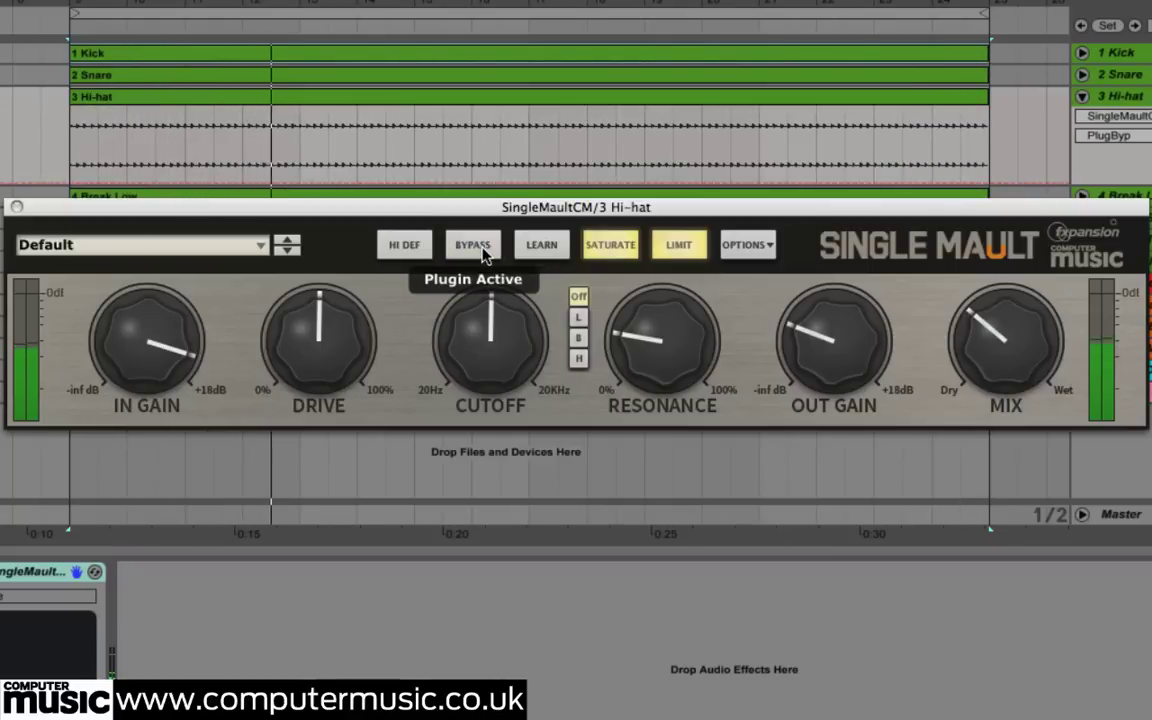
pyautogui.click(484, 250)
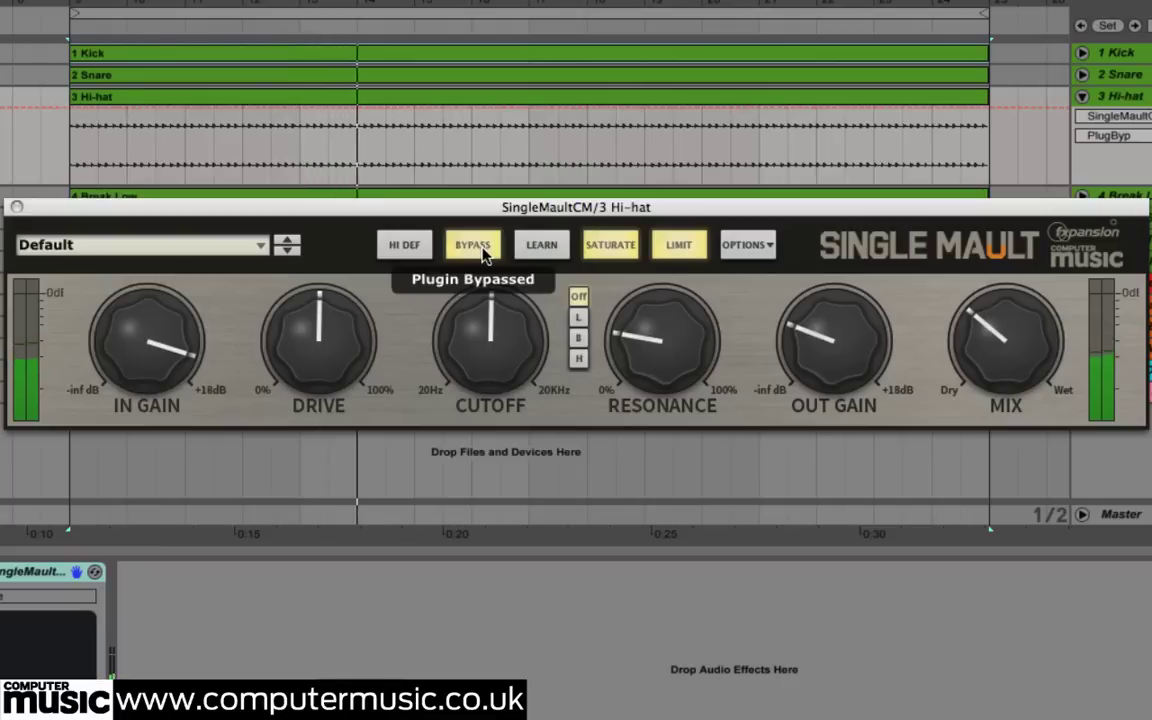
pyautogui.click(484, 250)
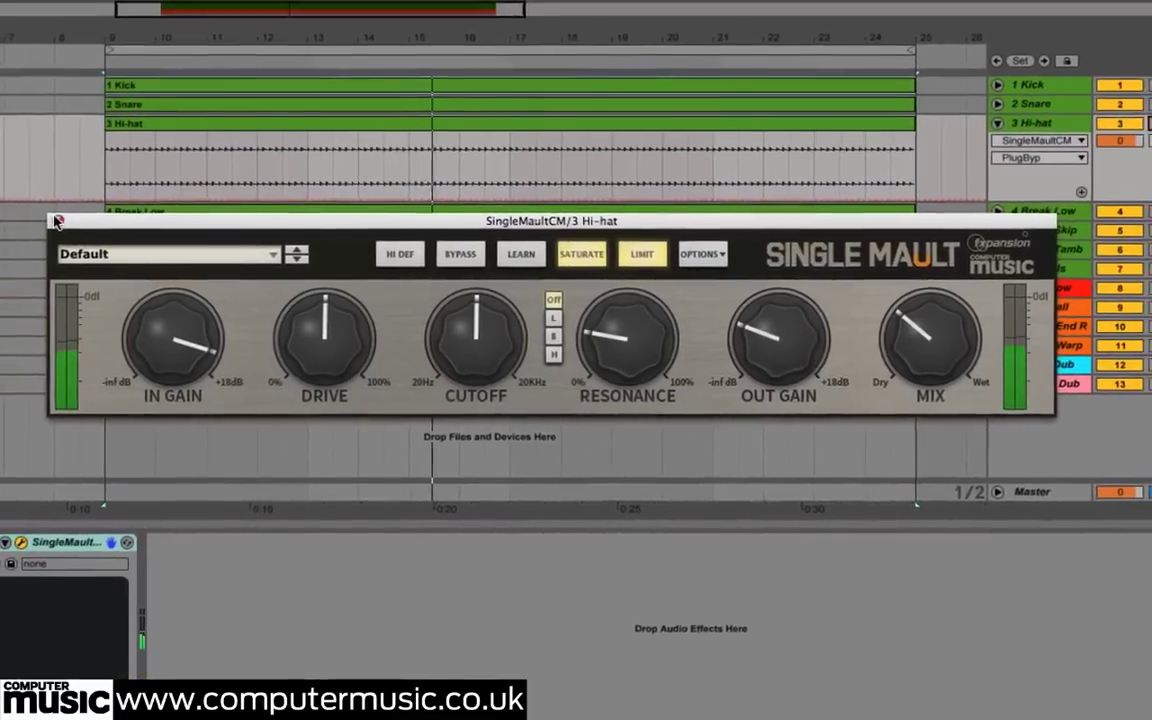
# Step: Close the hi-hat's plug-in window, fold that track and load SingleMaultCM onto the unfolded 5 Break Skip track
pyautogui.click(55, 220)
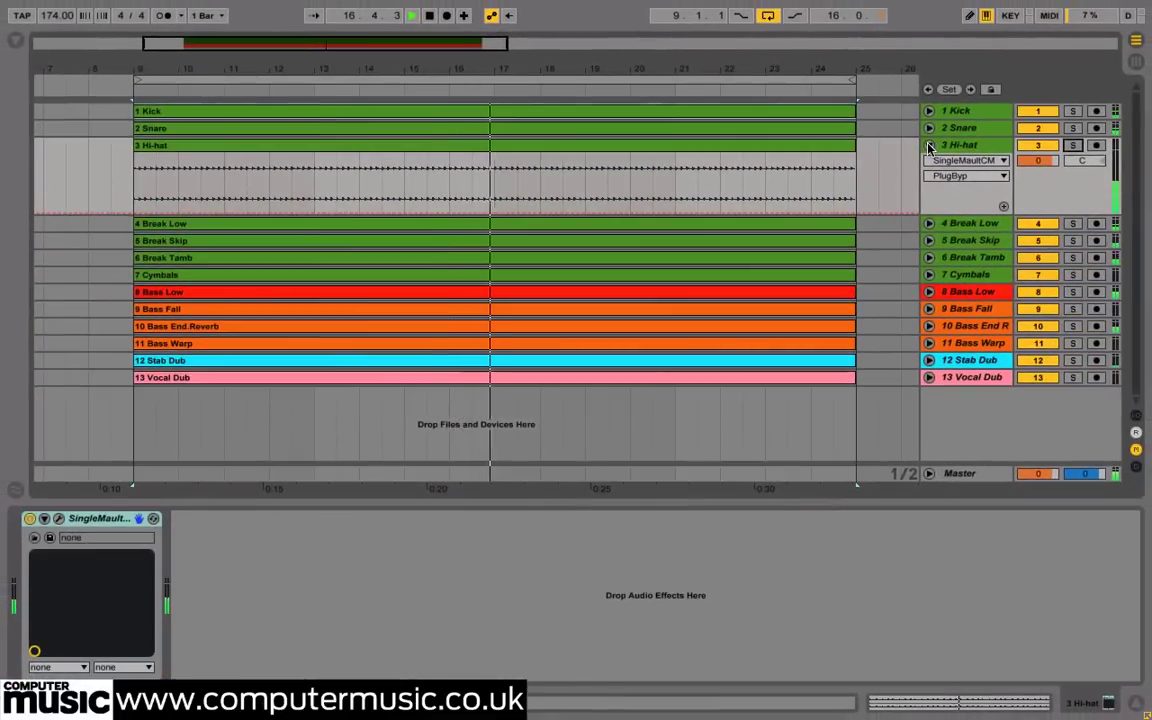
pyautogui.click(928, 146)
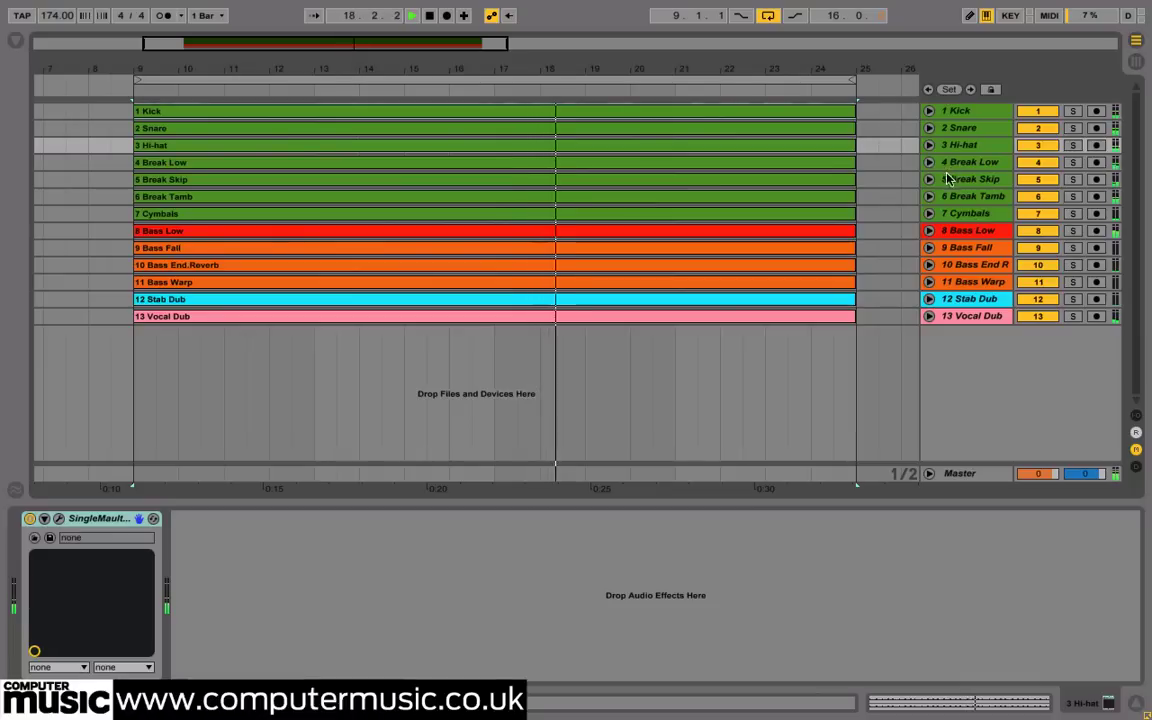
pyautogui.click(929, 179)
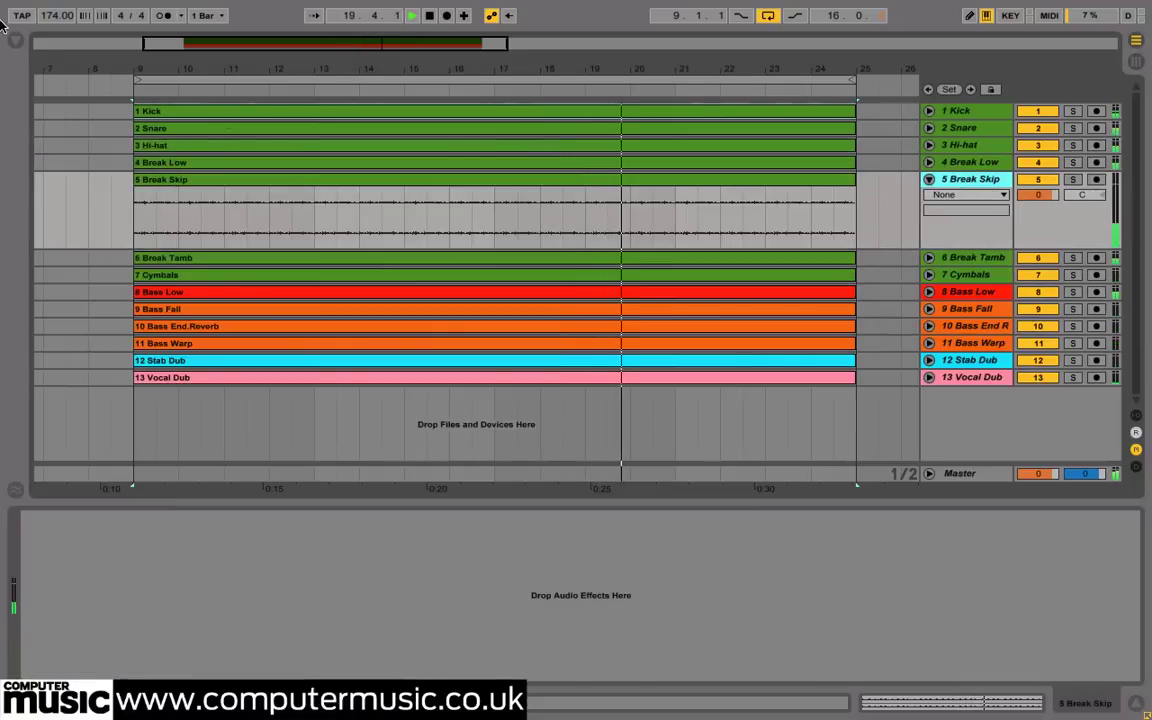
pyautogui.click(17, 44)
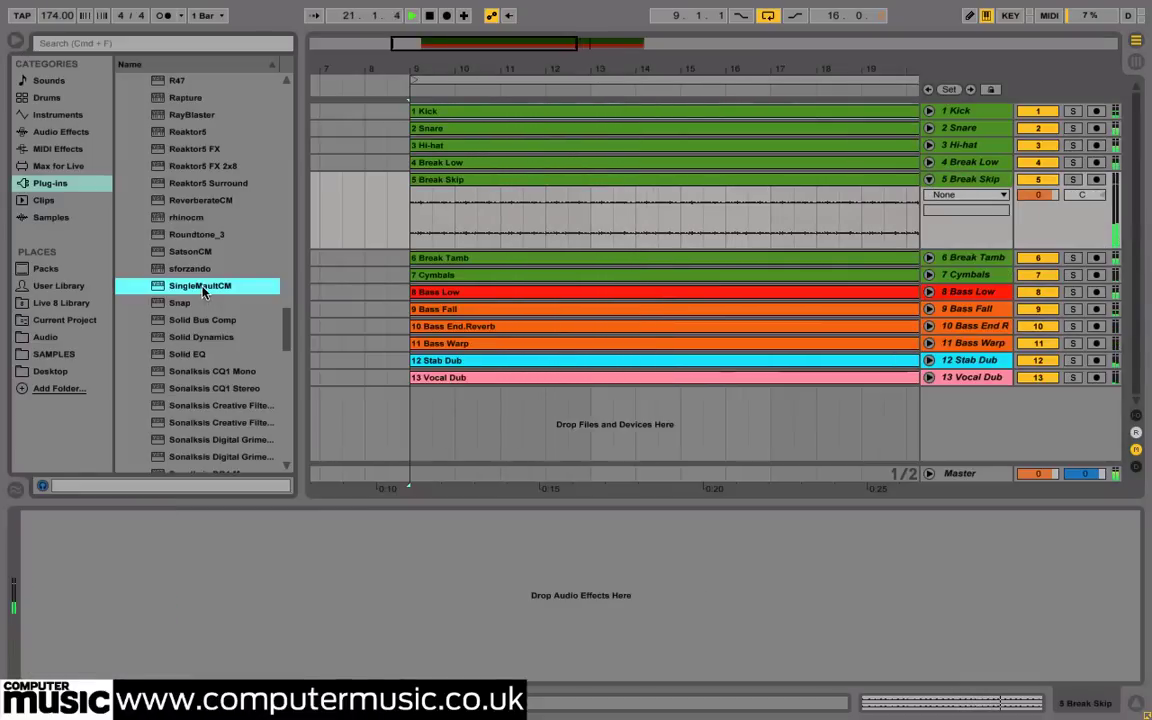
pyautogui.moveTo(277, 521); pyautogui.dragTo(283, 596)
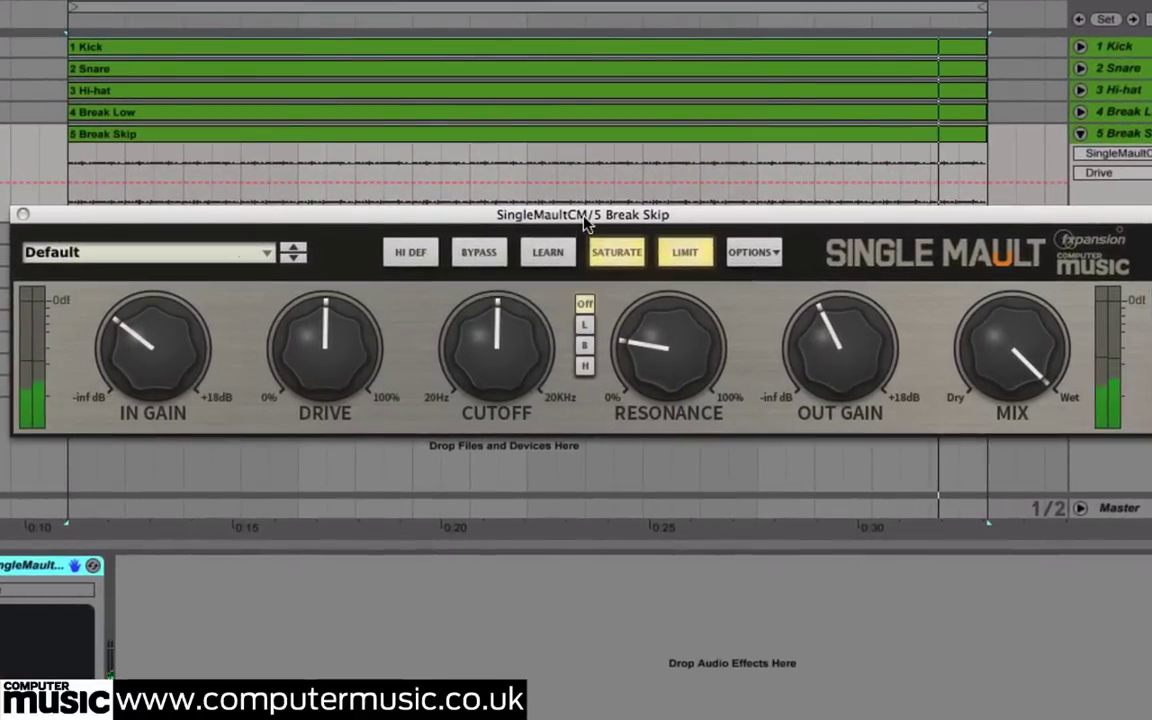
pyautogui.moveTo(585, 215); pyautogui.dragTo(577, 201)
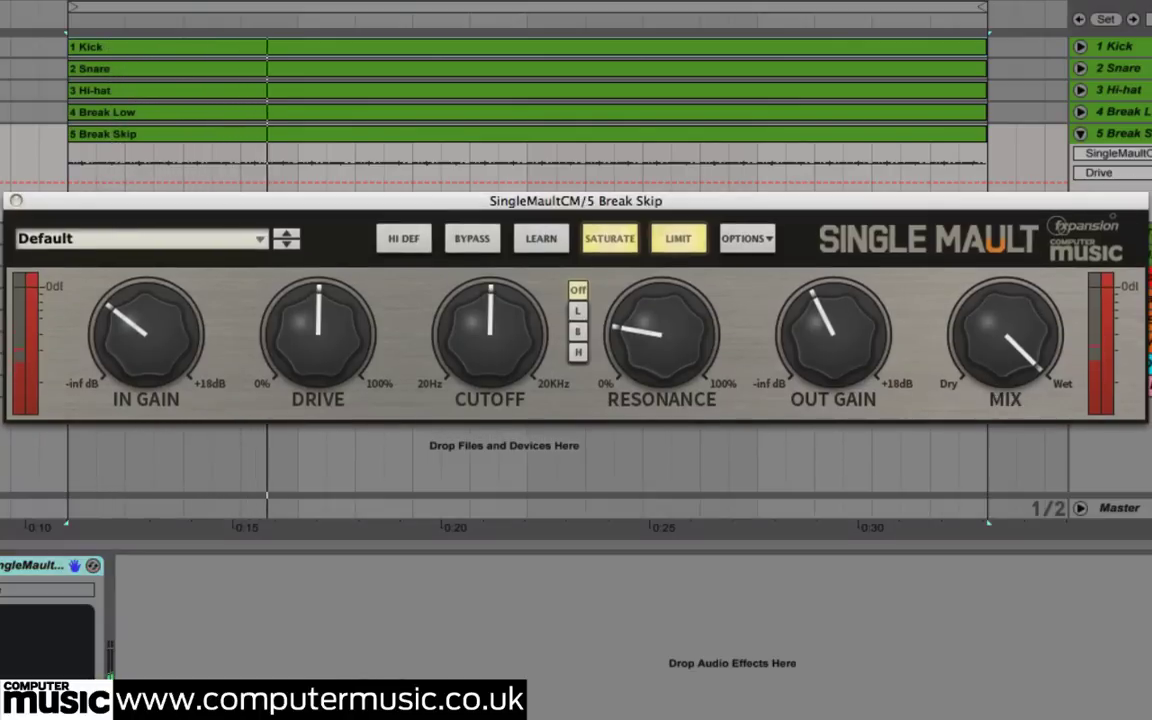
# Step: Switch Break Skip's SingleMaultCM filter to high-pass and lower its Cutoff to about 364 Hz
pyautogui.click(1148, 136)
pyautogui.moveTo(476, 340)
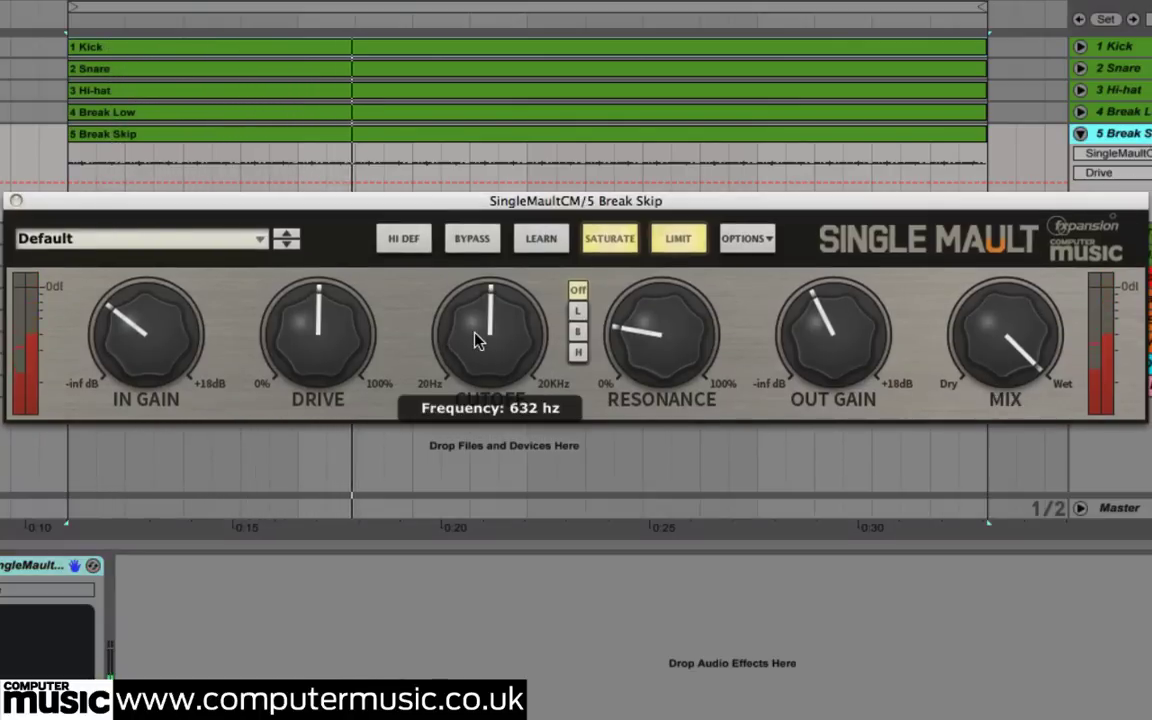
pyautogui.click(578, 352)
pyautogui.moveTo(498, 335); pyautogui.dragTo(498, 353)
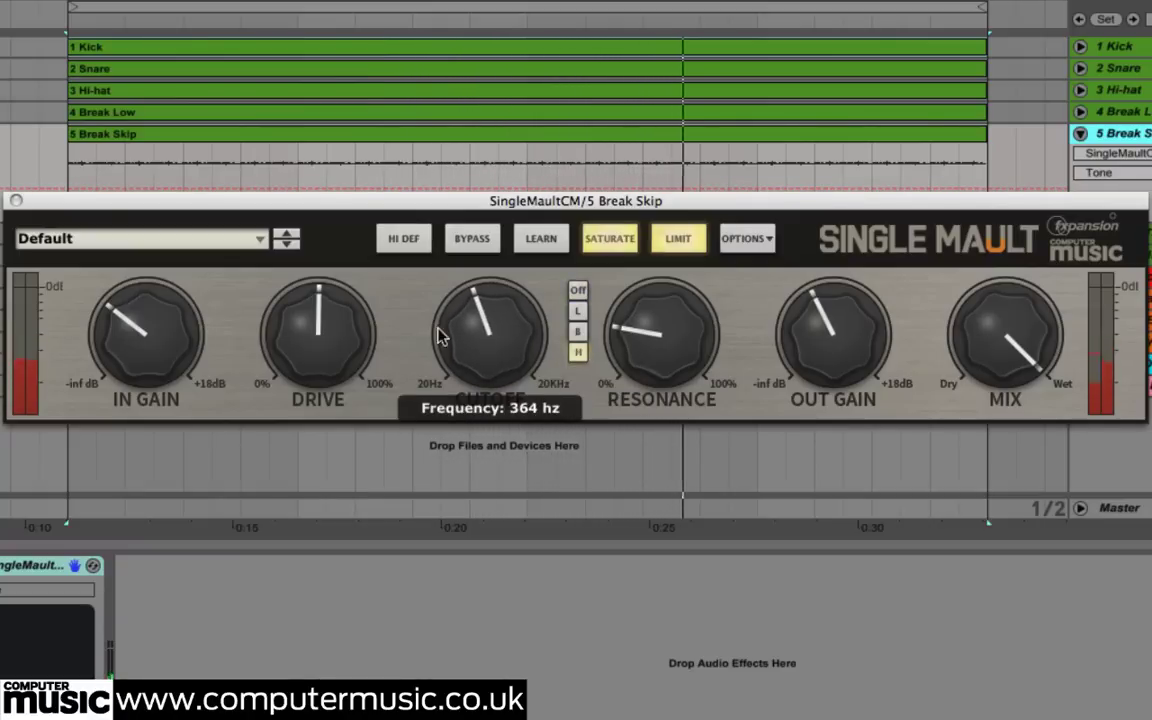
# Step: Raise Break Skip's SingleMaultCM Drive to 70% and lower the Out Gain slightly, checking against the bypassed sound
pyautogui.moveTo(340, 343)
pyautogui.moveTo(340, 343); pyautogui.dragTo(342, 318)
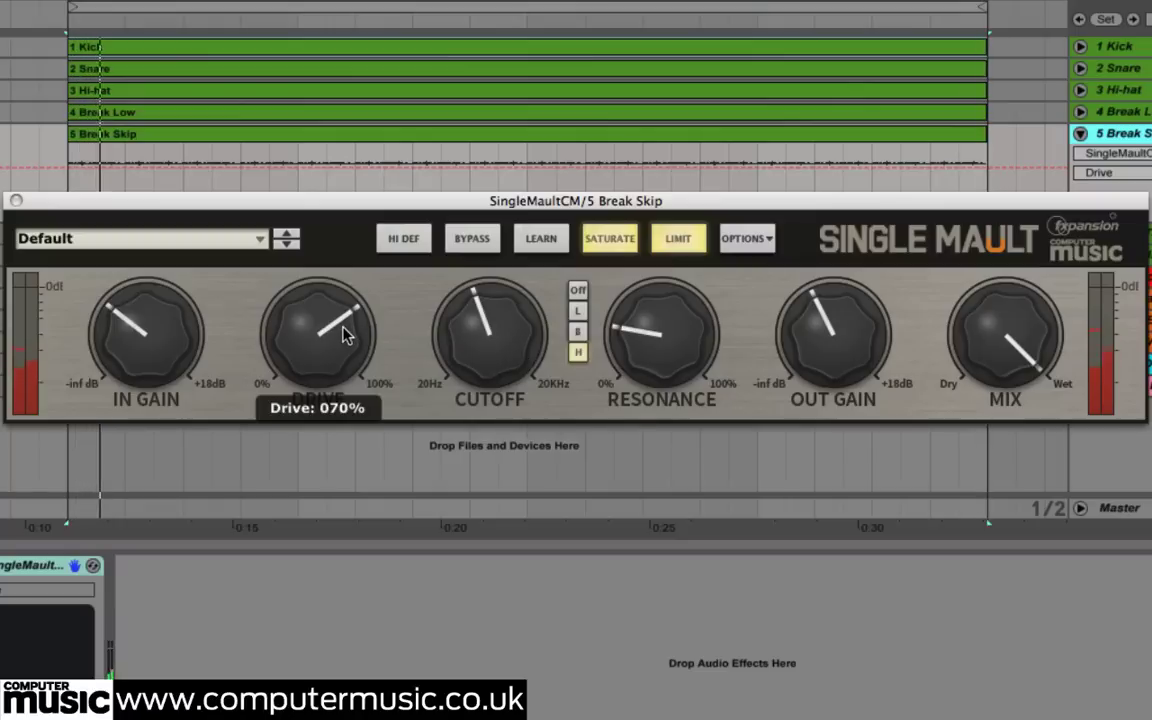
pyautogui.moveTo(343, 336); pyautogui.dragTo(344, 338)
pyautogui.moveTo(838, 303); pyautogui.dragTo(840, 329)
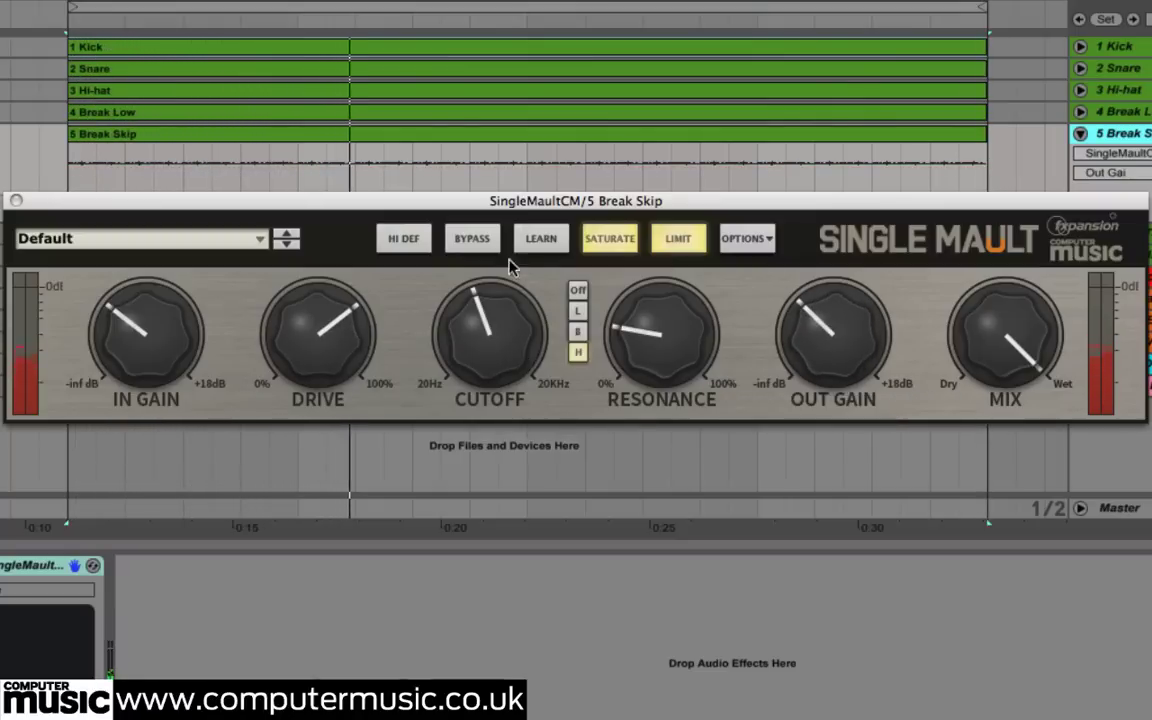
pyautogui.click(472, 240)
pyautogui.click(472, 240)
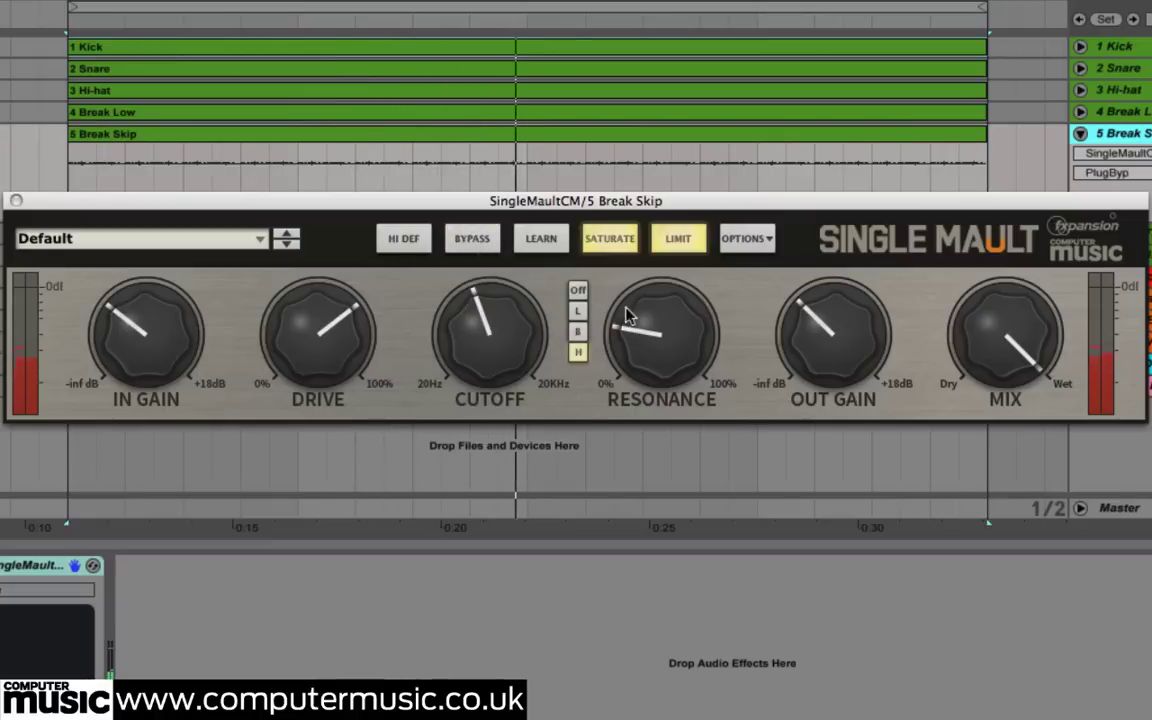
# Step: Raise Break Skip's SingleMaultCM Resonance to 51% and compare the result with the plug-in bypassed
pyautogui.moveTo(655, 337)
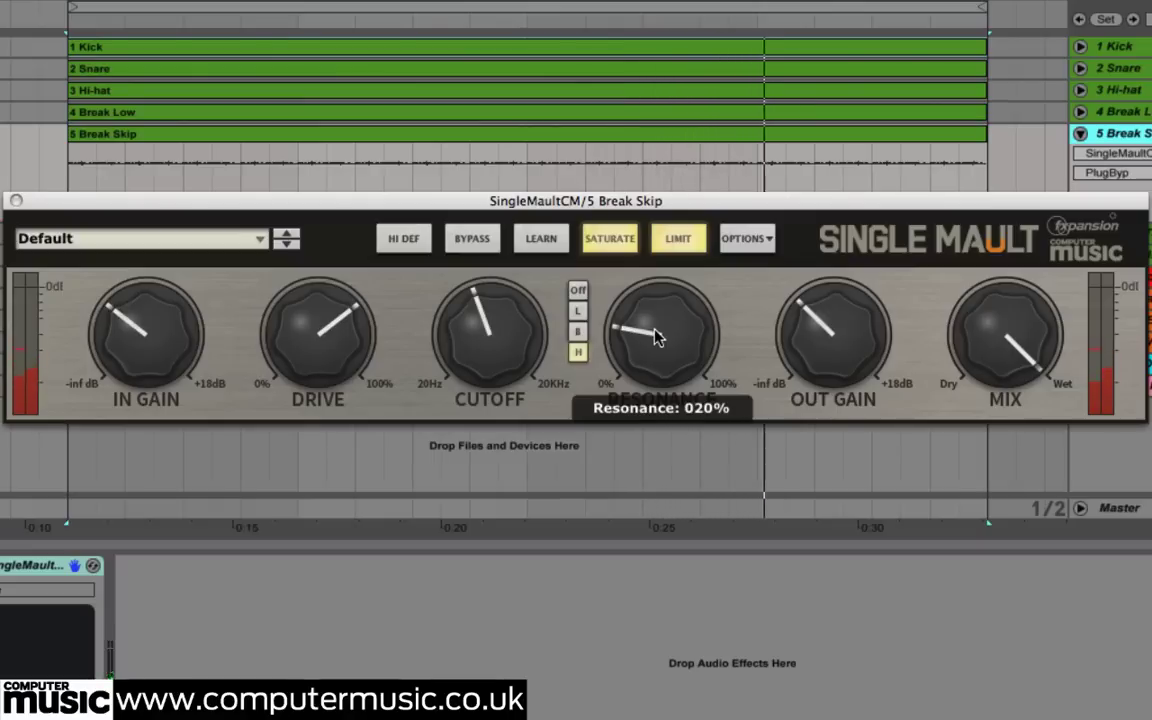
pyautogui.click(655, 337)
pyautogui.moveTo(655, 337); pyautogui.dragTo(667, 303)
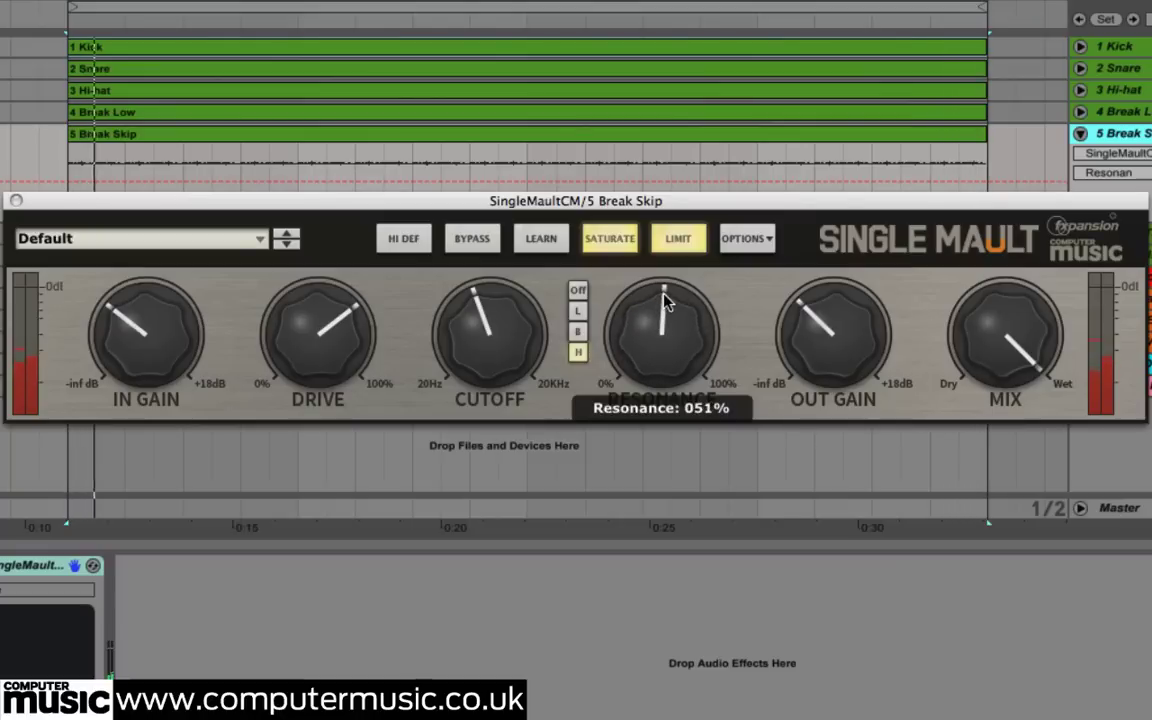
pyautogui.click(472, 239)
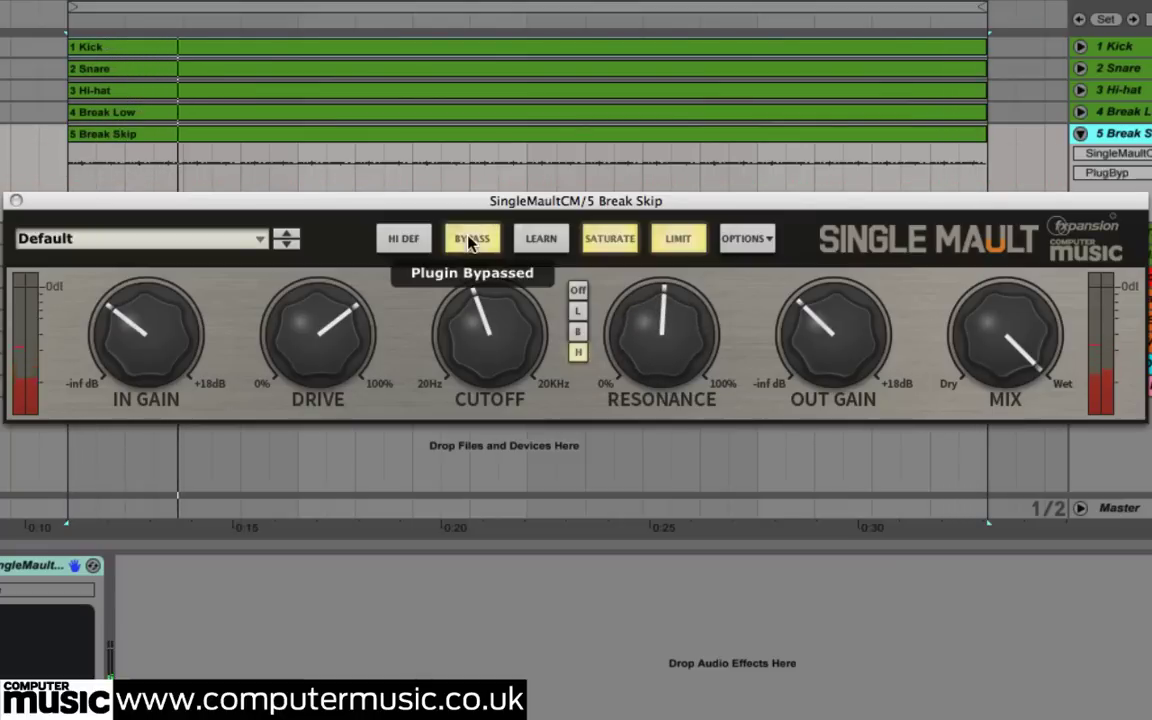
pyautogui.click(472, 240)
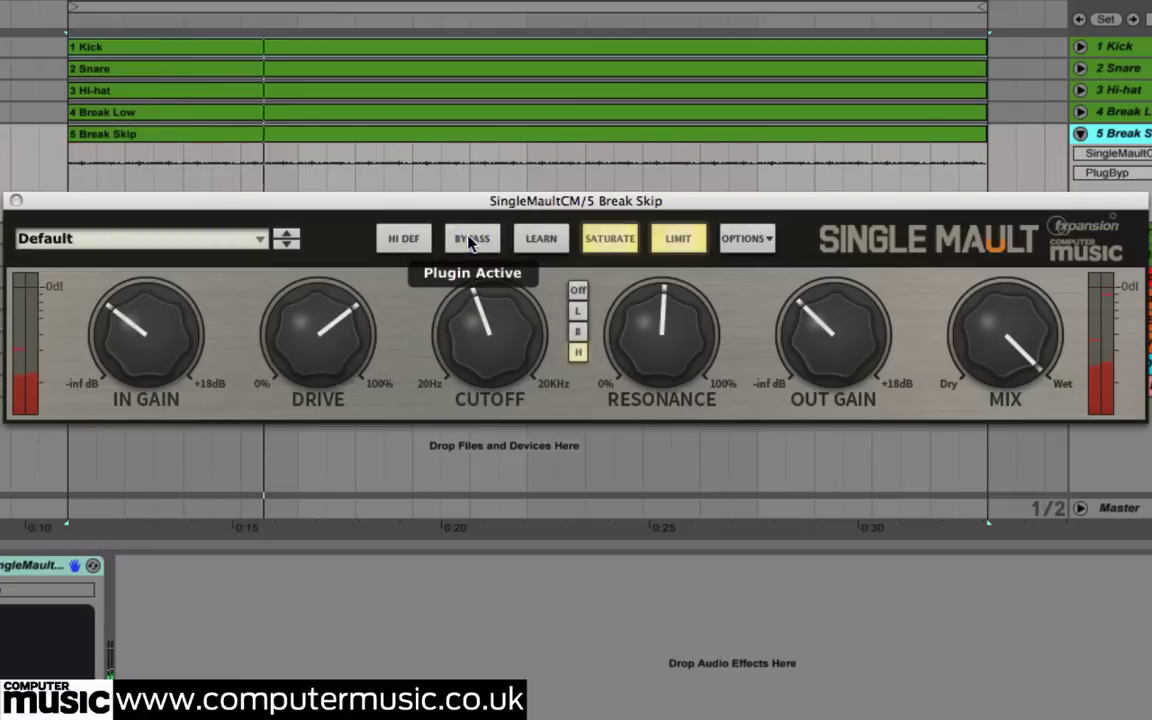
pyautogui.click(674, 326)
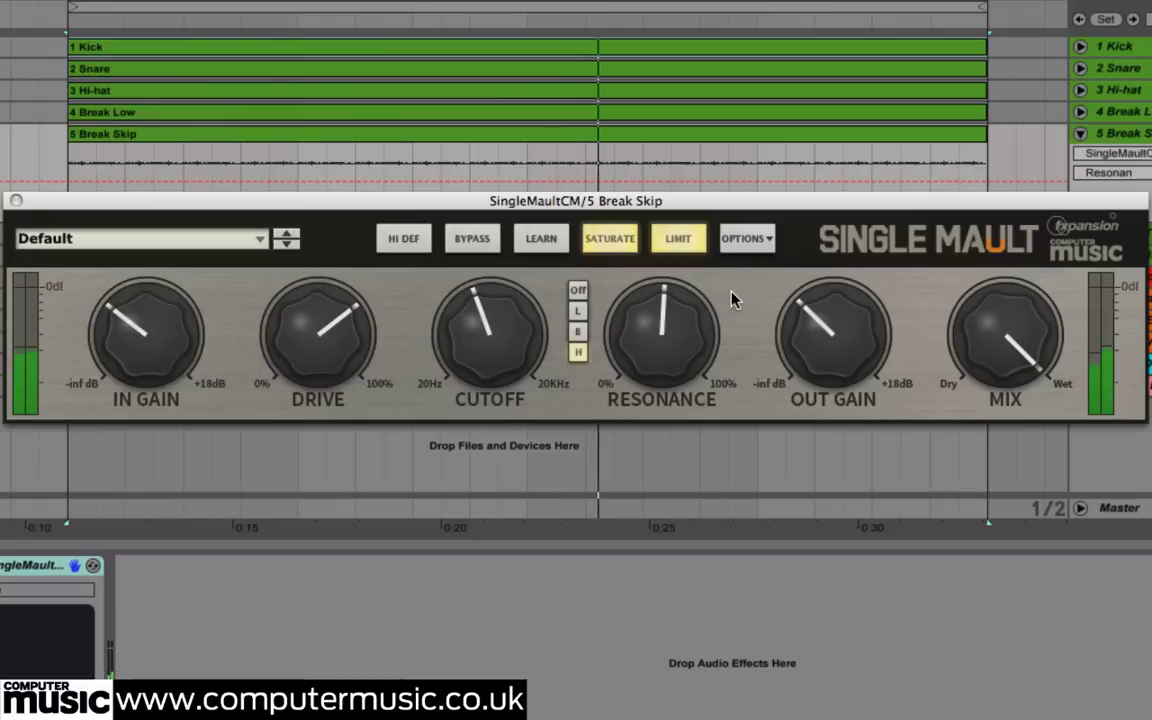
# Step: Close Break Skip's plug-in window, fold that track and load SingleMaultCM onto the unfolded 4 Break Low track
pyautogui.click(15, 200)
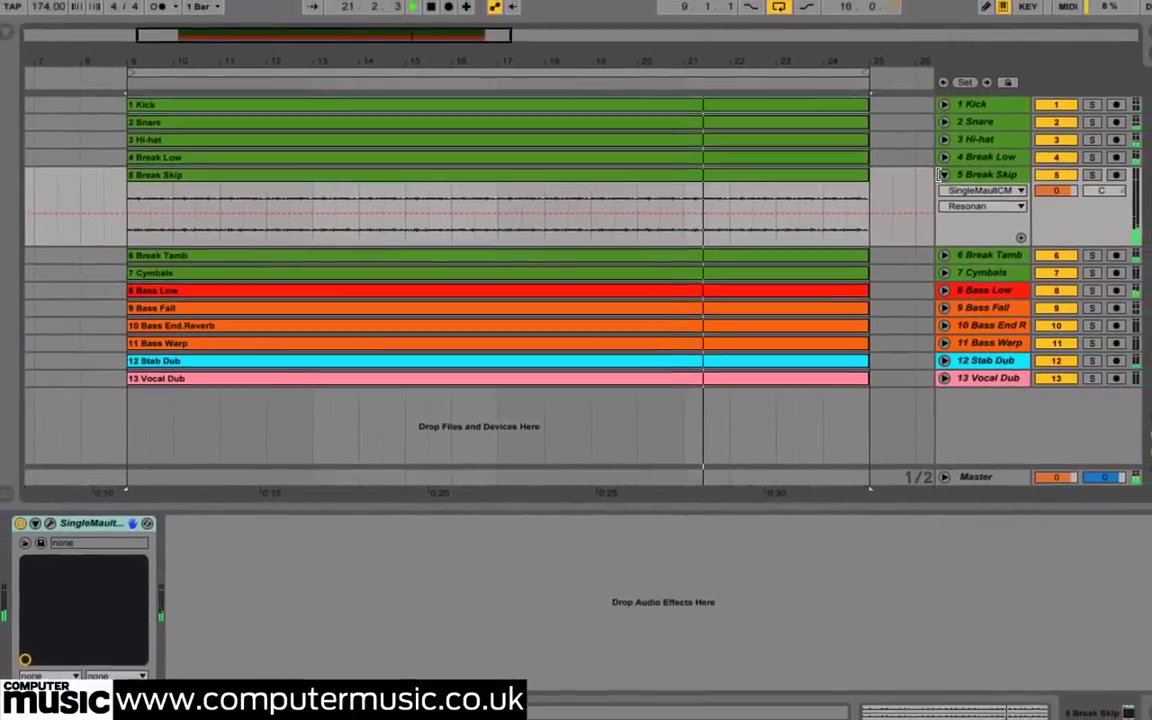
pyautogui.click(1047, 143)
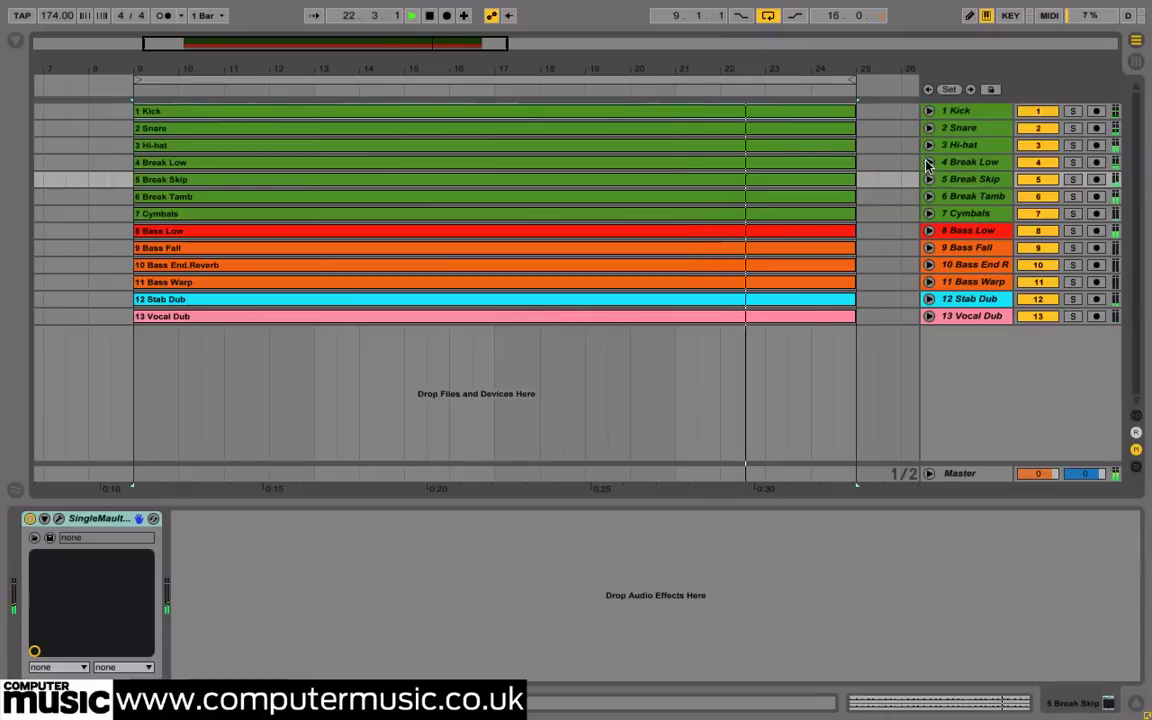
pyautogui.click(929, 162)
pyautogui.click(14, 41)
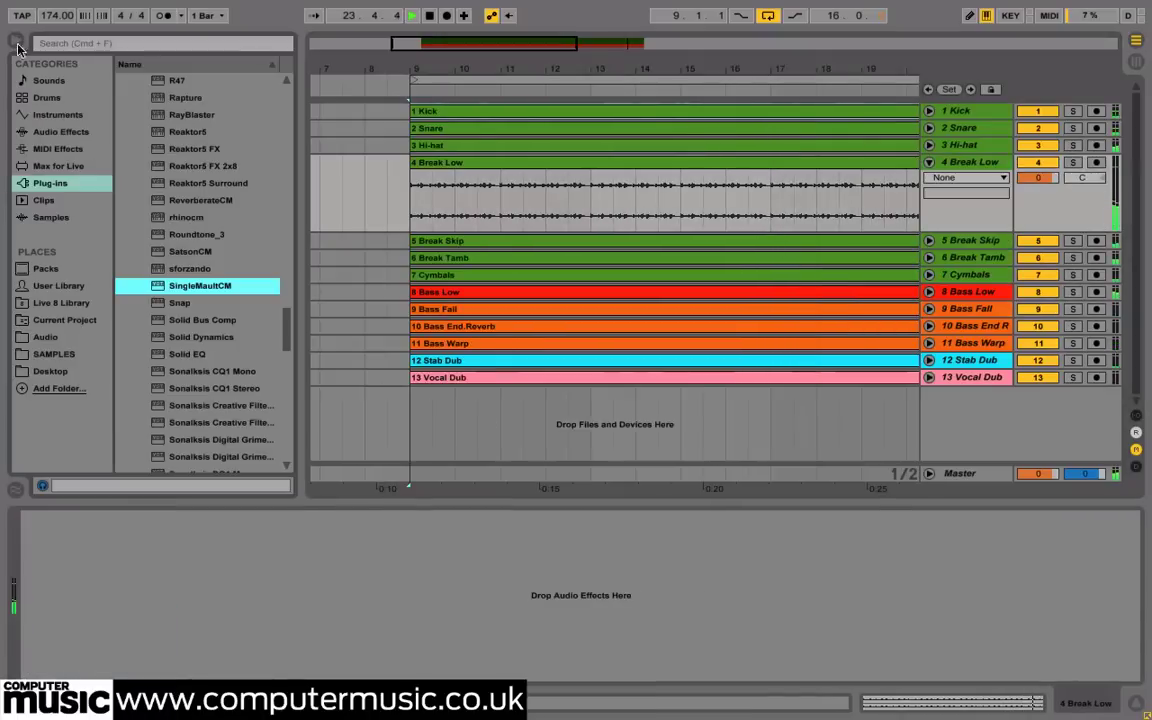
pyautogui.moveTo(208, 287); pyautogui.dragTo(314, 581)
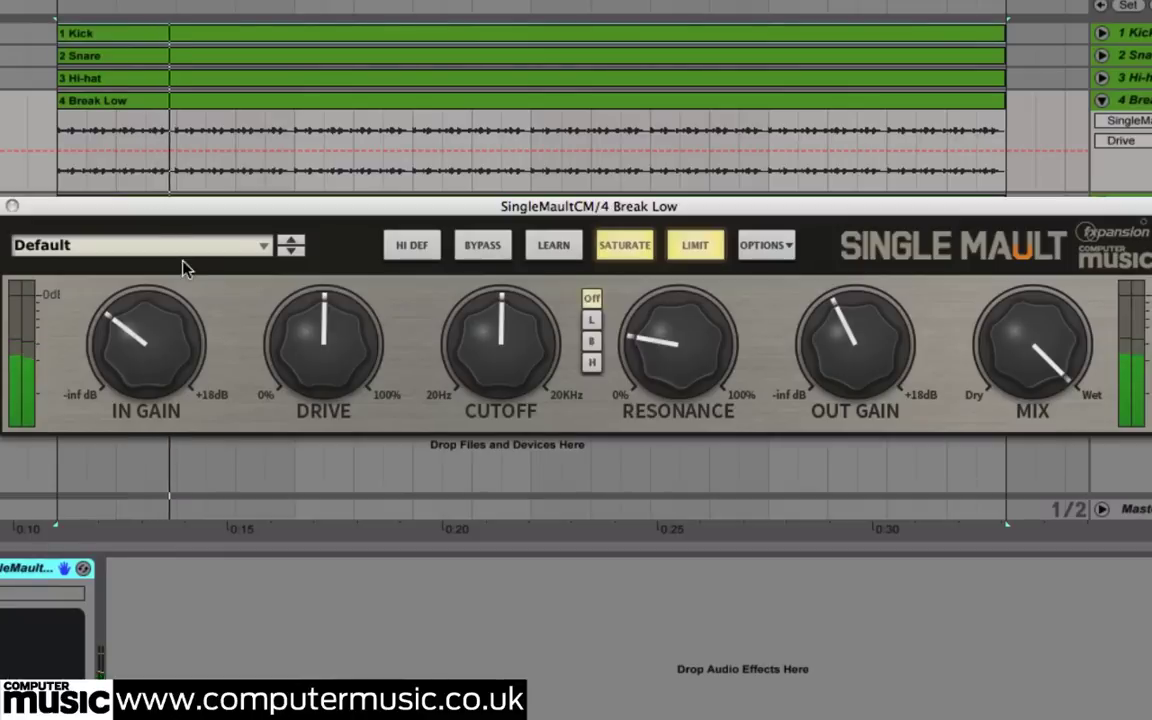
# Step: Switch Break Low's SingleMaultCM filter to high-pass and lower its Cutoff slightly
pyautogui.click(591, 362)
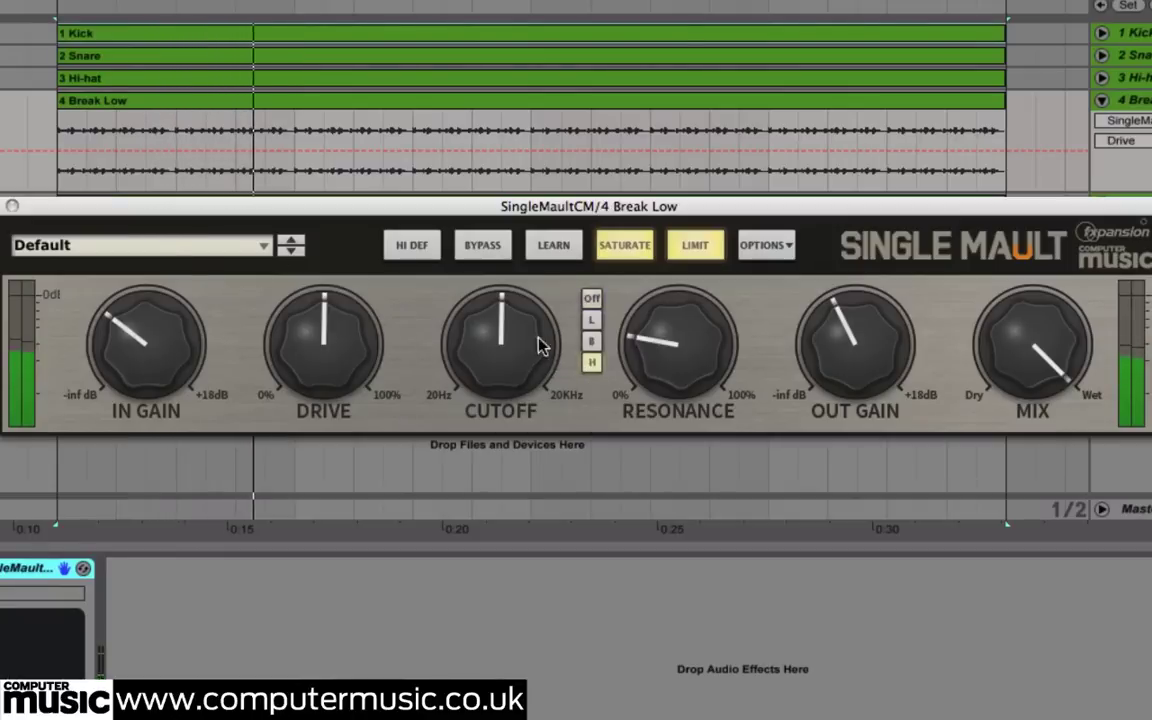
pyautogui.moveTo(521, 347)
pyautogui.moveTo(521, 347); pyautogui.dragTo(521, 350)
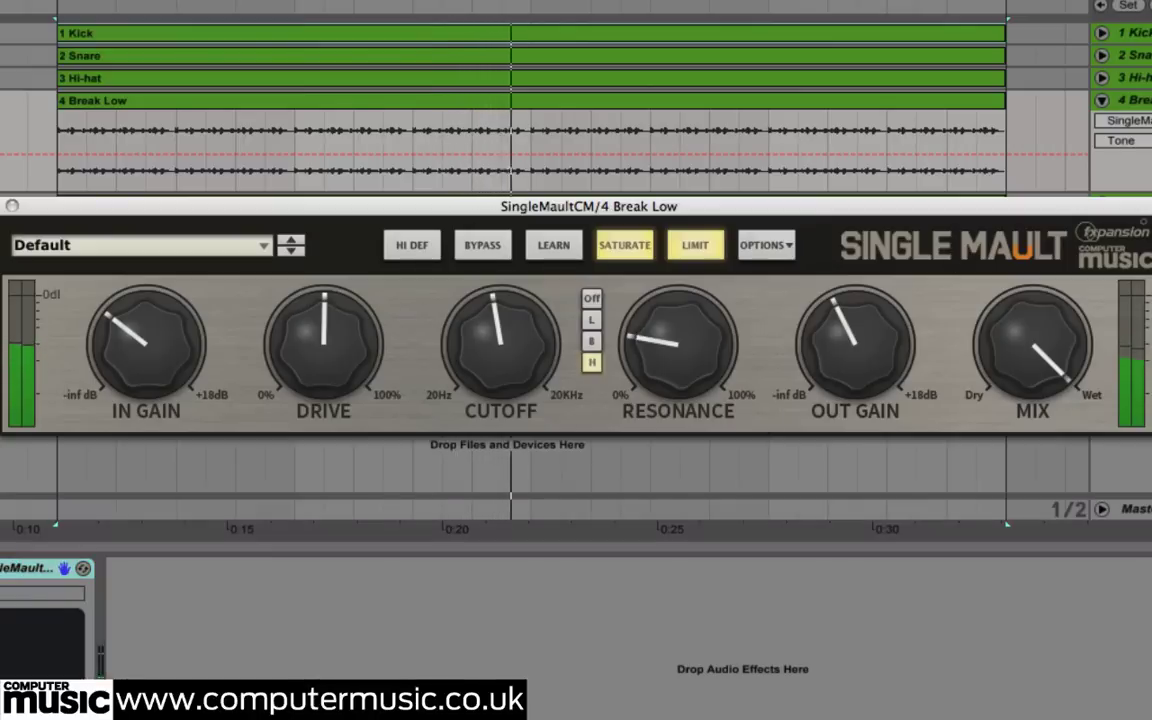
# Step: Compare Break Low with and without SingleMaultCM by bypassing the plug-in twice, leaving it active
pyautogui.click(497, 245)
pyautogui.click(497, 245)
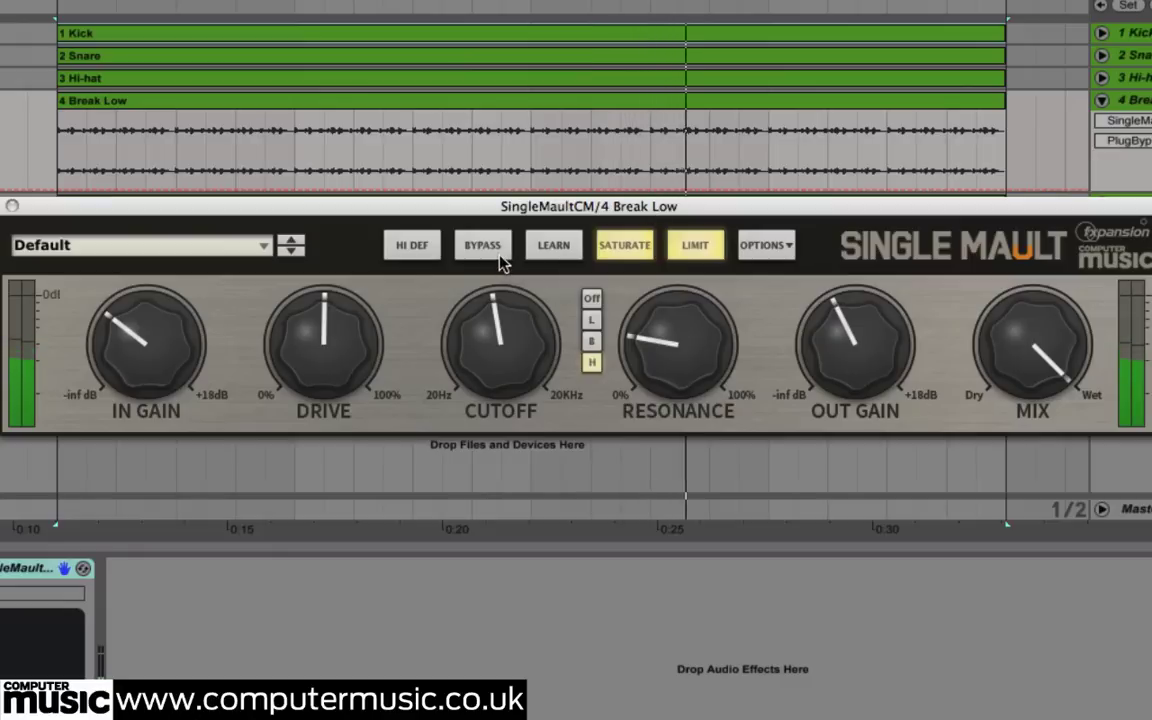
pyautogui.click(499, 255)
pyautogui.click(499, 255)
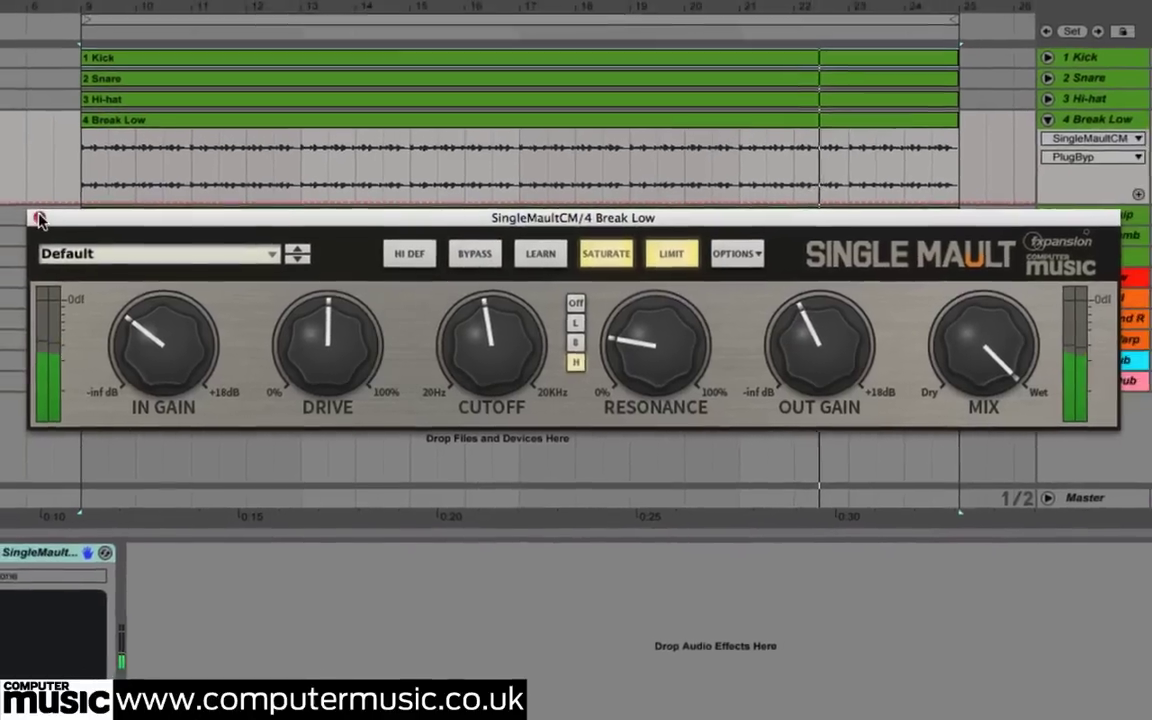
# Step: Close Break Low's plug-in window and group the tracks from 1 Kick to 7 Cymbals under the name DRUMS
pyautogui.click(12, 206)
pyautogui.press('Left')
pyautogui.press('Down')
pyautogui.press('Down')
pyautogui.press('Down')
pyautogui.keyDown('shift'); pyautogui.click(962, 115); pyautogui.keyUp('shift')
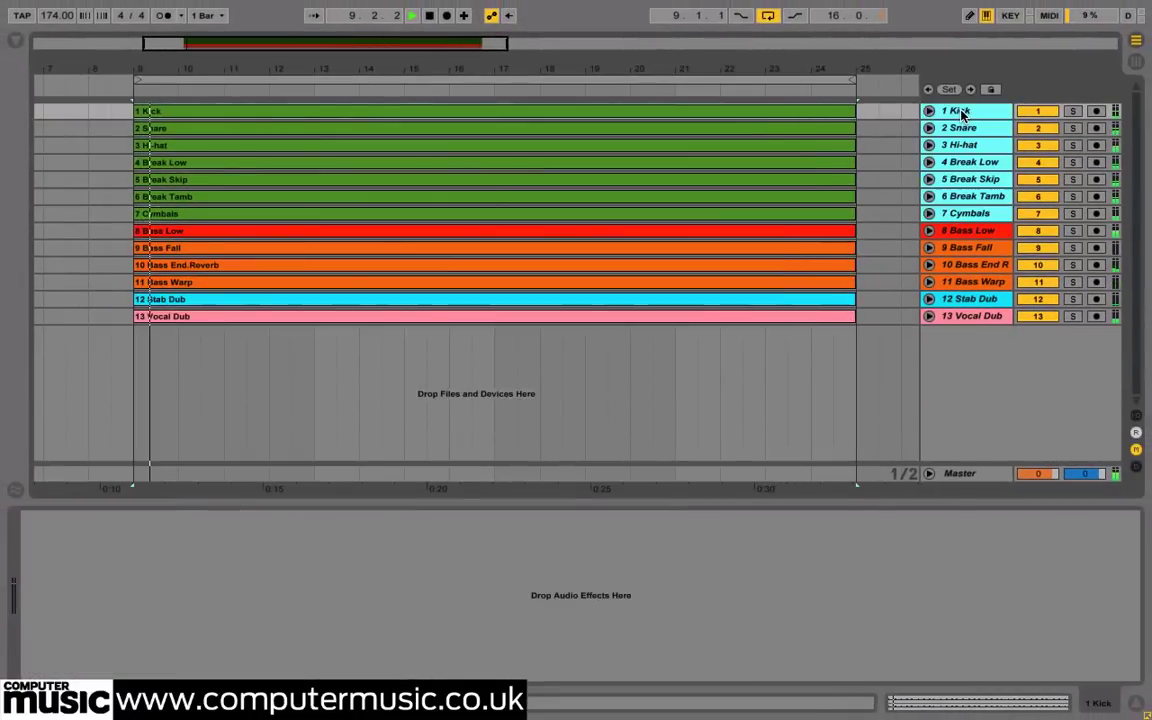
pyautogui.hotkey('ctrl', 'g')
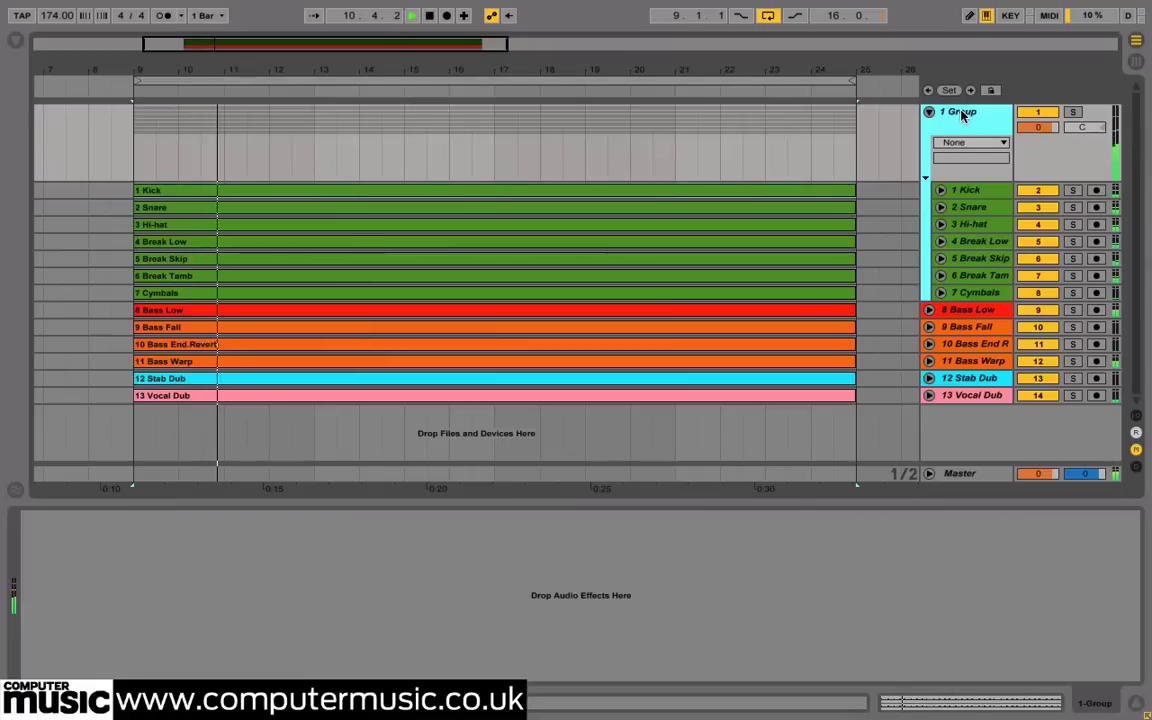
pyautogui.hotkey('ctrl', 'r')
pyautogui.write('DRUMS')
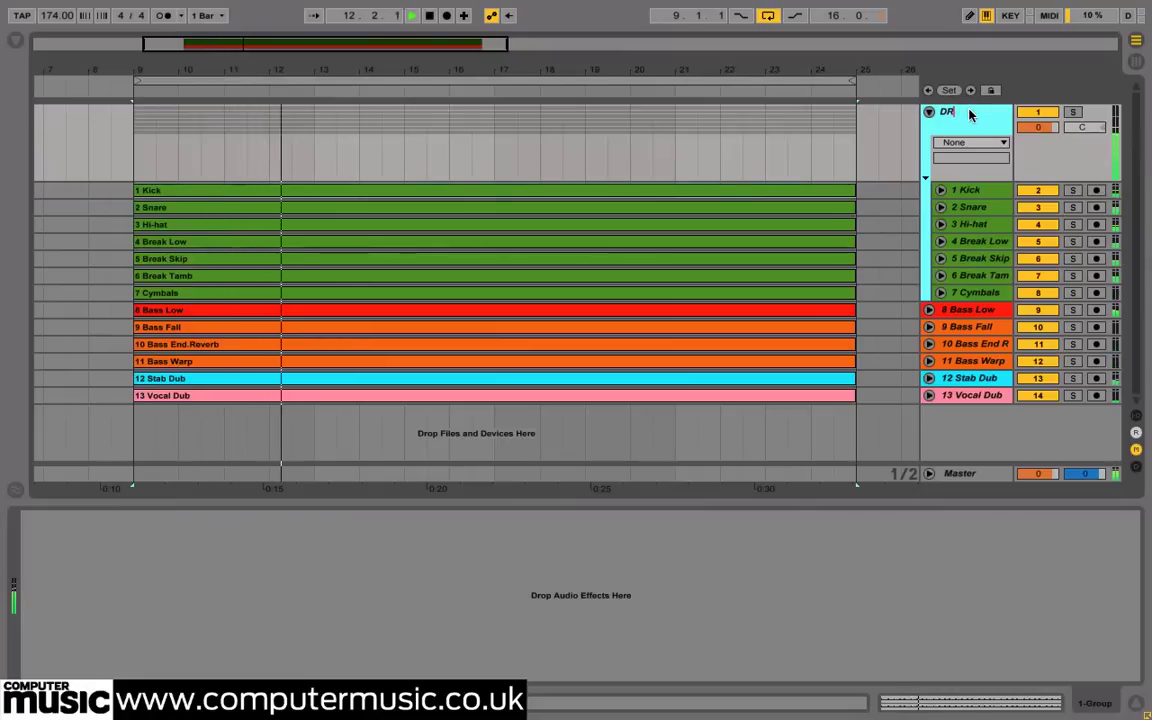
pyautogui.press('Return')
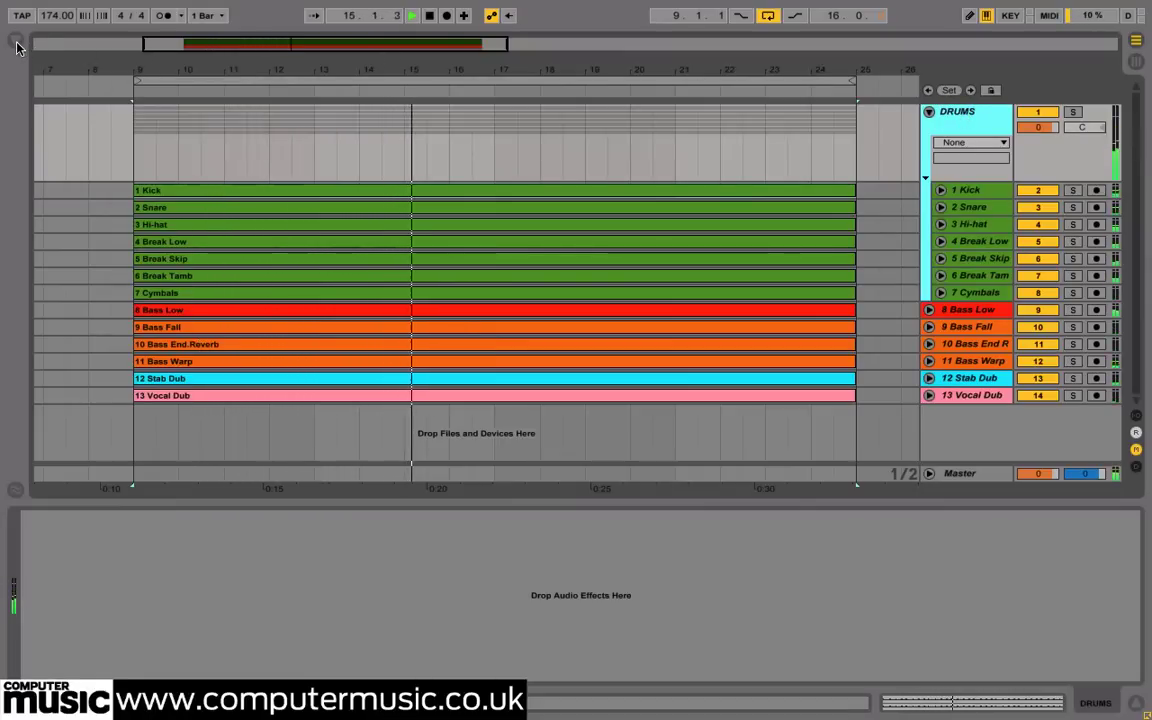
# Step: Load SingleMaultCM from the plug-in browser onto the DRUMS group, hide the browser and reposition the plug-in window
pyautogui.hotkey('ctrl', 'alt', 'b')
pyautogui.moveTo(197, 285); pyautogui.dragTo(238, 527)
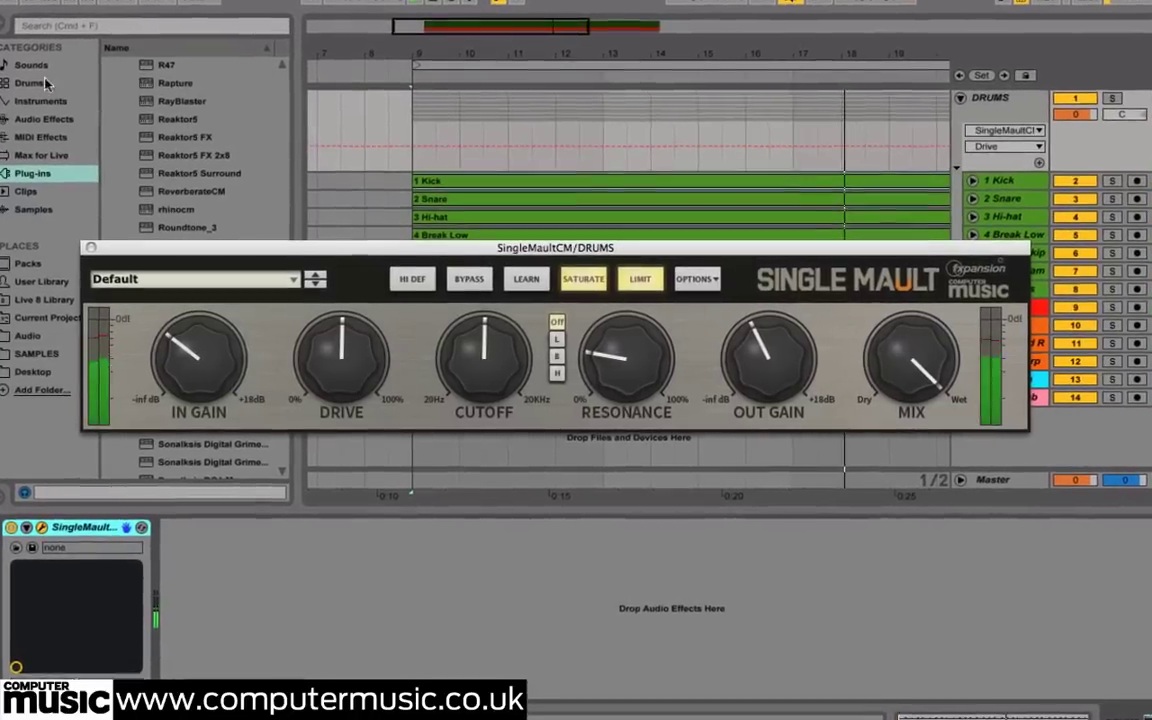
pyautogui.hotkey('ctrl', 'alt', 'b')
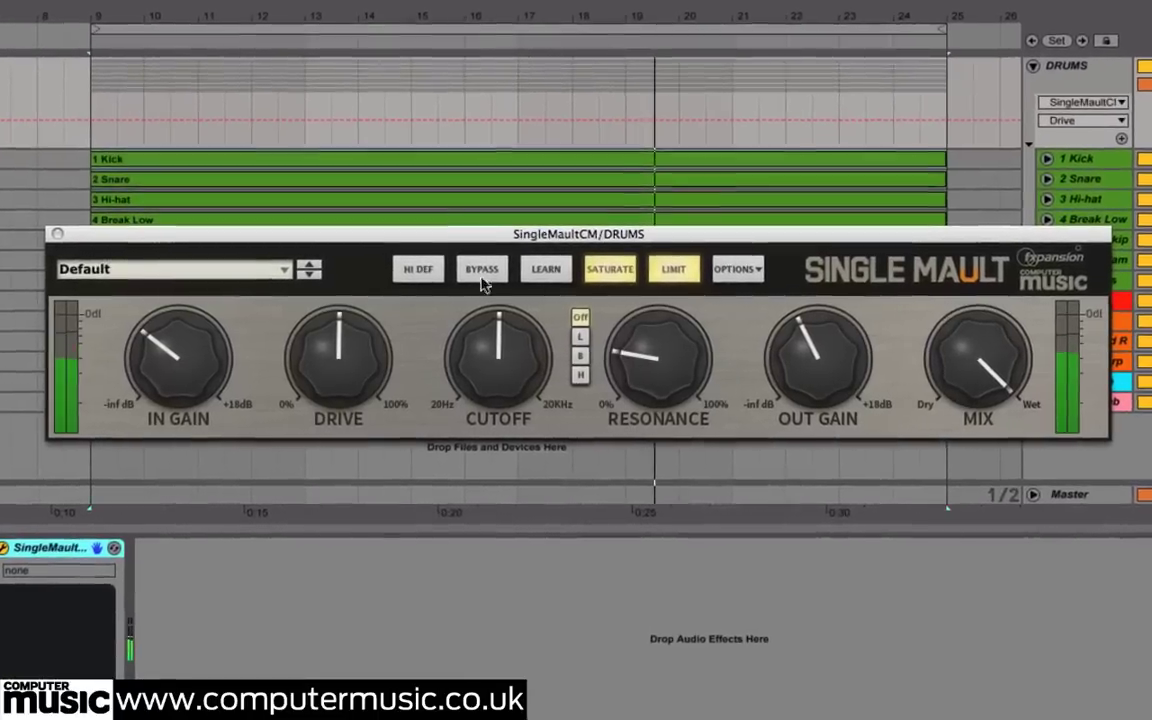
pyautogui.moveTo(520, 232); pyautogui.dragTo(505, 195)
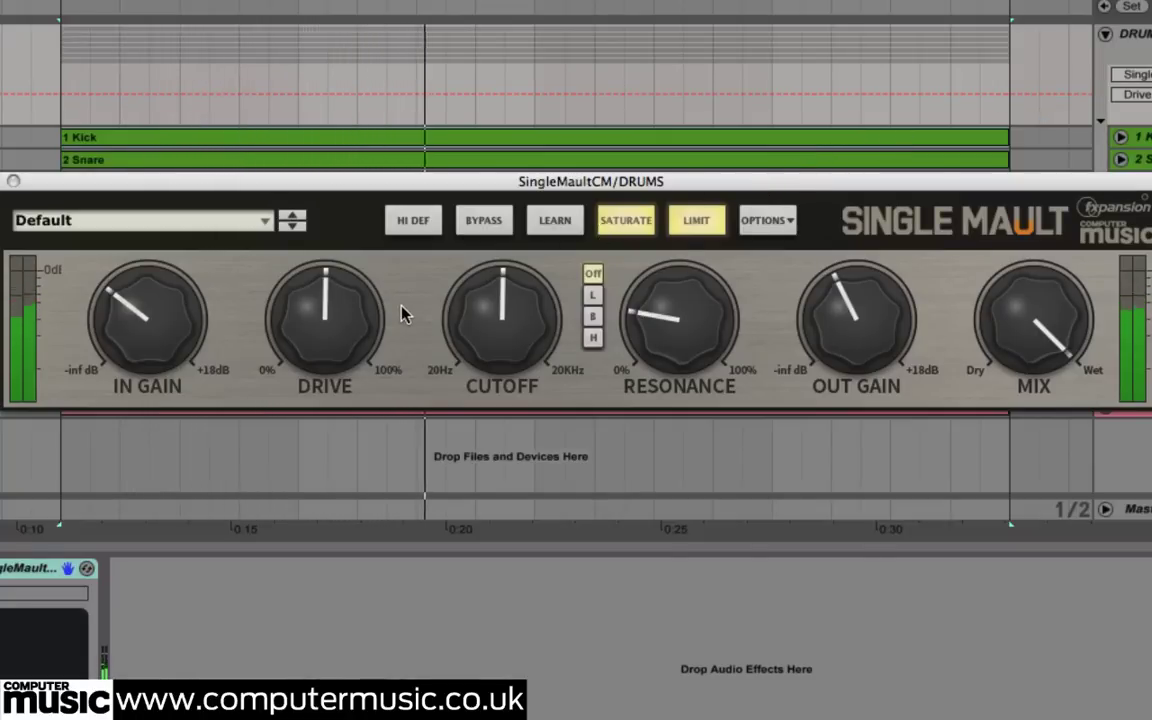
# Step: Raise In Gain and slightly raise Drive on the DRUMS SingleMaultCM, lowering Output Gain to -12.52 dB to compensate
pyautogui.moveTo(158, 314)
pyautogui.moveTo(158, 314); pyautogui.dragTo(162, 298)
pyautogui.moveTo(378, 316)
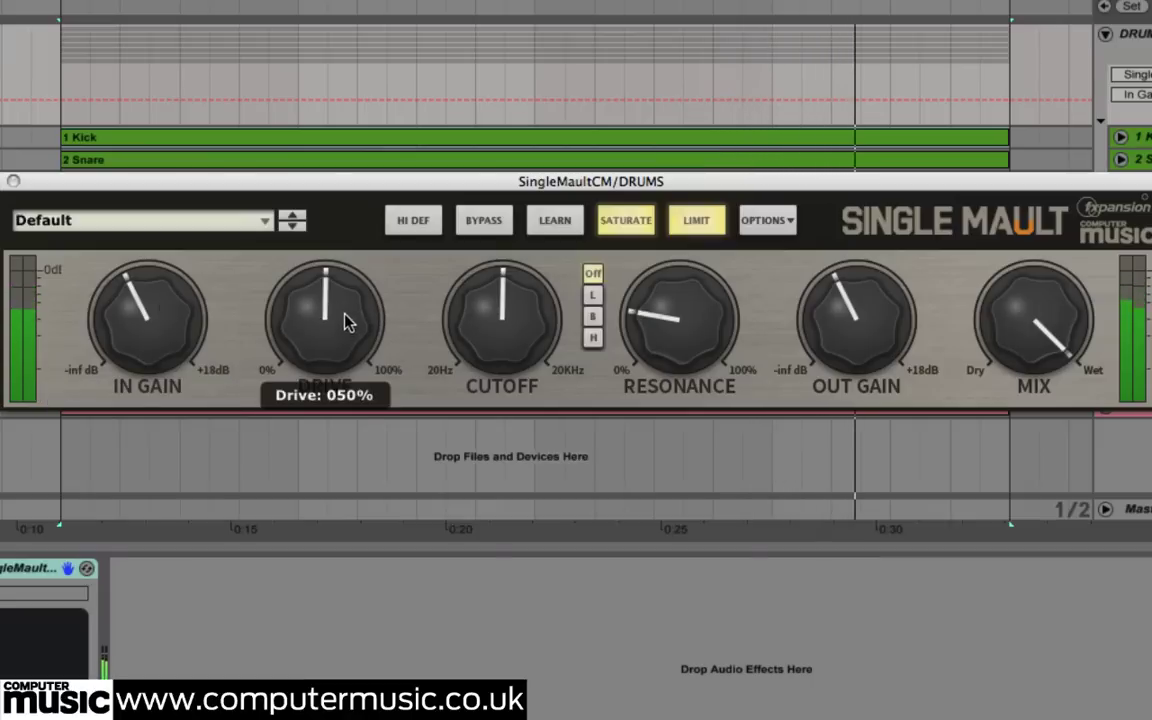
pyautogui.moveTo(346, 322); pyautogui.dragTo(352, 321)
pyautogui.moveTo(861, 342); pyautogui.dragTo(863, 356)
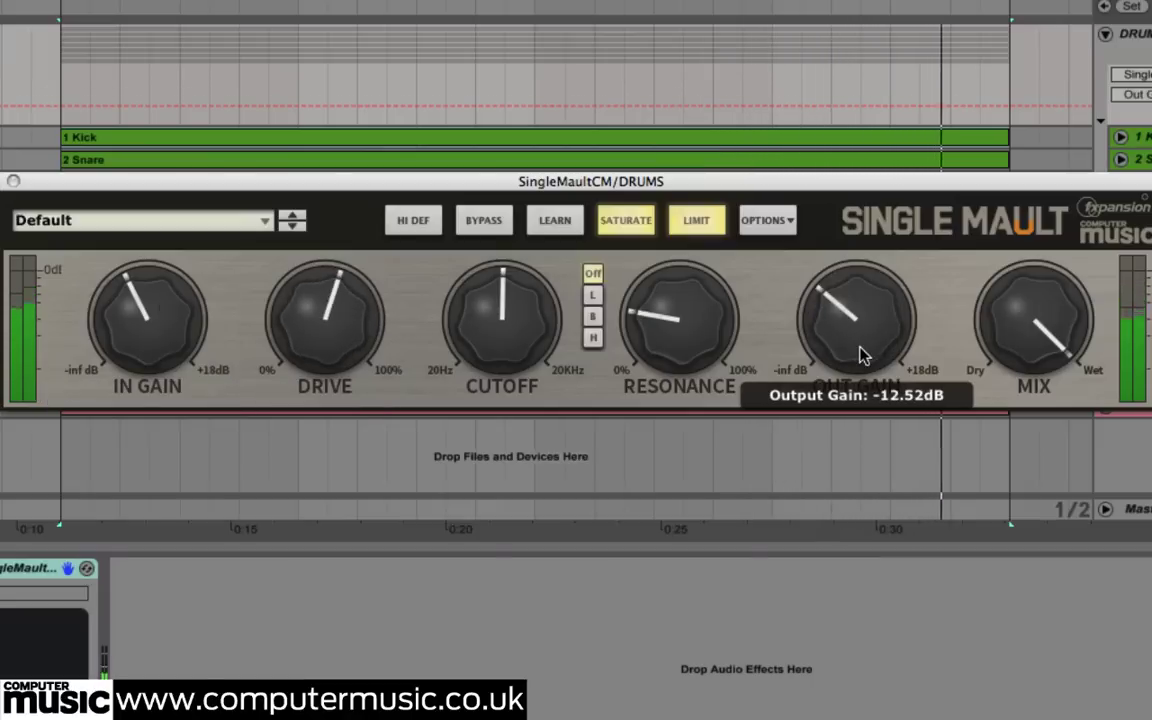
# Step: Set the DRUMS SingleMaultCM's Drive to 80% and its Output Gain to -10.11 dB
pyautogui.moveTo(350, 298); pyautogui.dragTo(329, 301)
pyautogui.moveTo(830, 293); pyautogui.dragTo(835, 323)
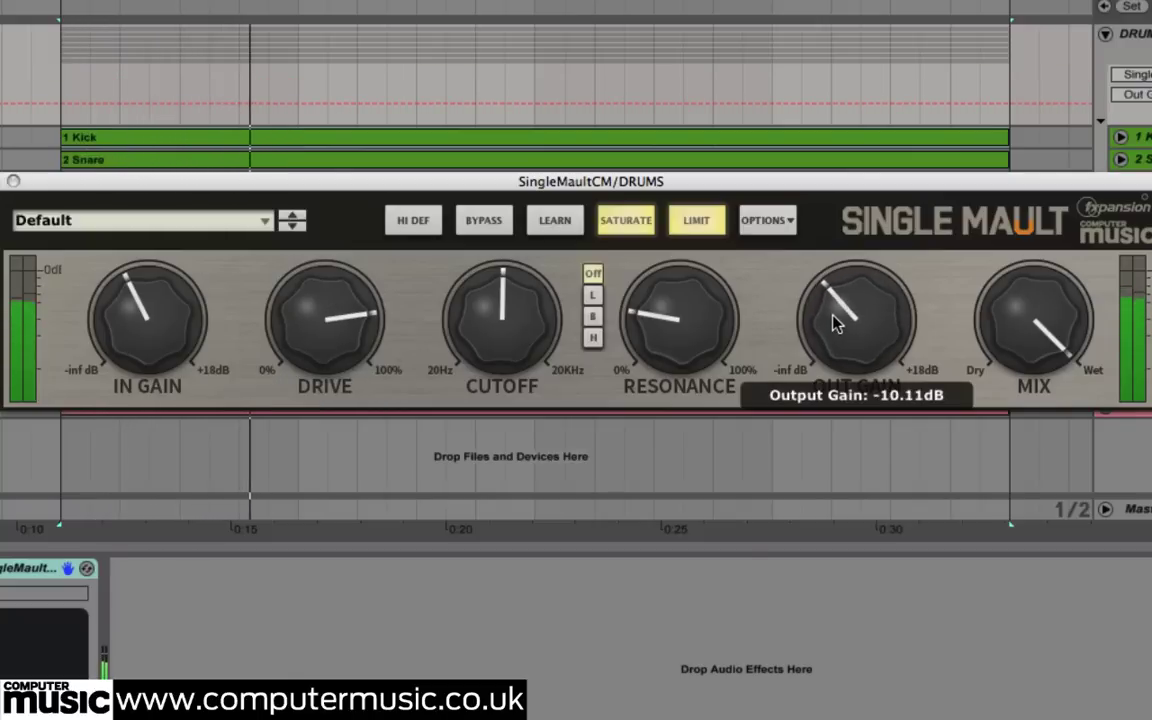
pyautogui.moveTo(358, 310)
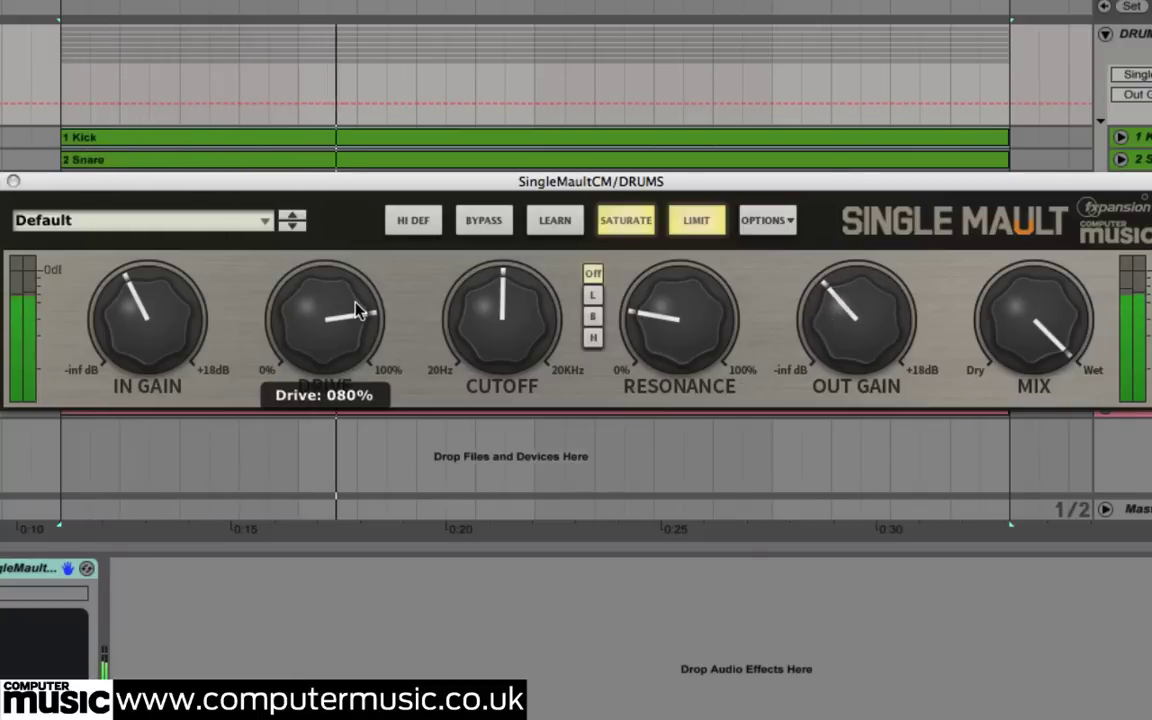
pyautogui.moveTo(843, 319)
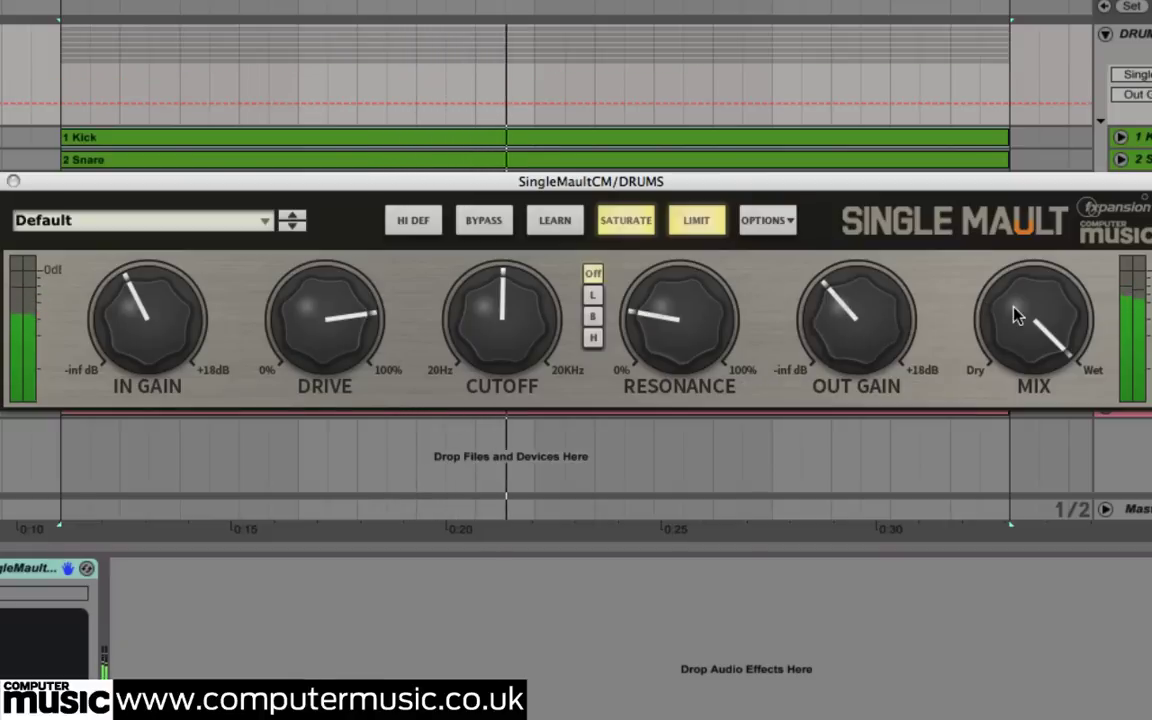
# Step: Enable Hi Def mode on the DRUMS SingleMaultCM and reduce its Mix to 10%
pyautogui.moveTo(1035, 315)
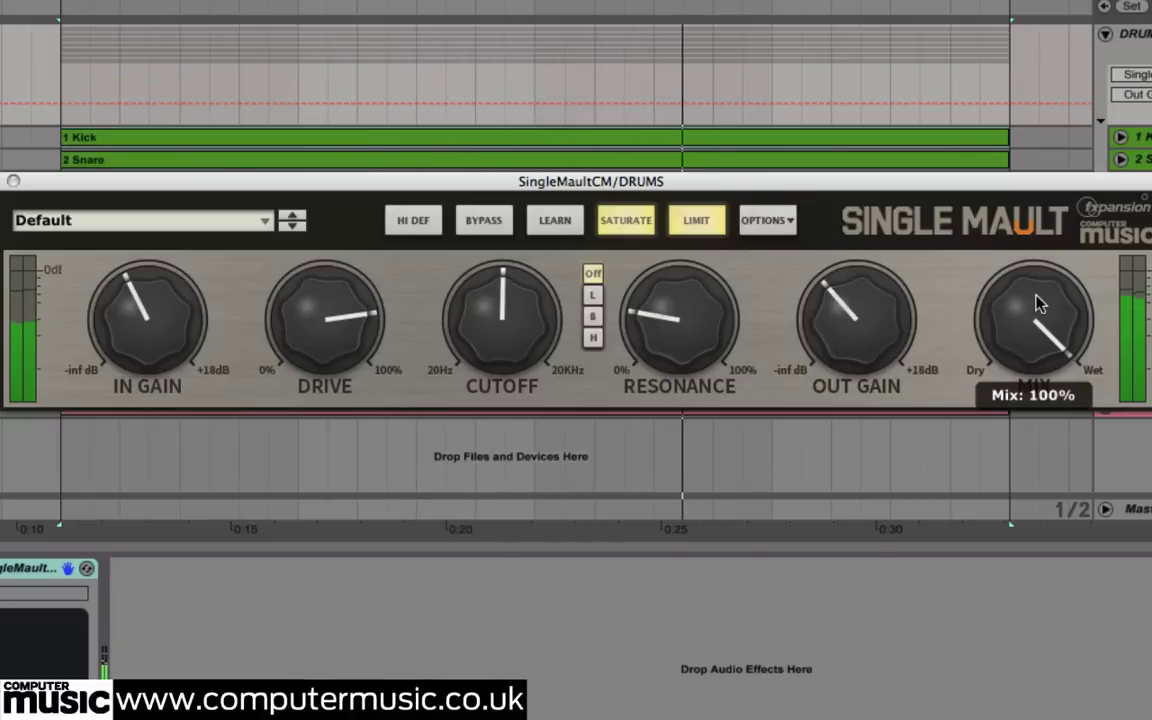
pyautogui.click(404, 220)
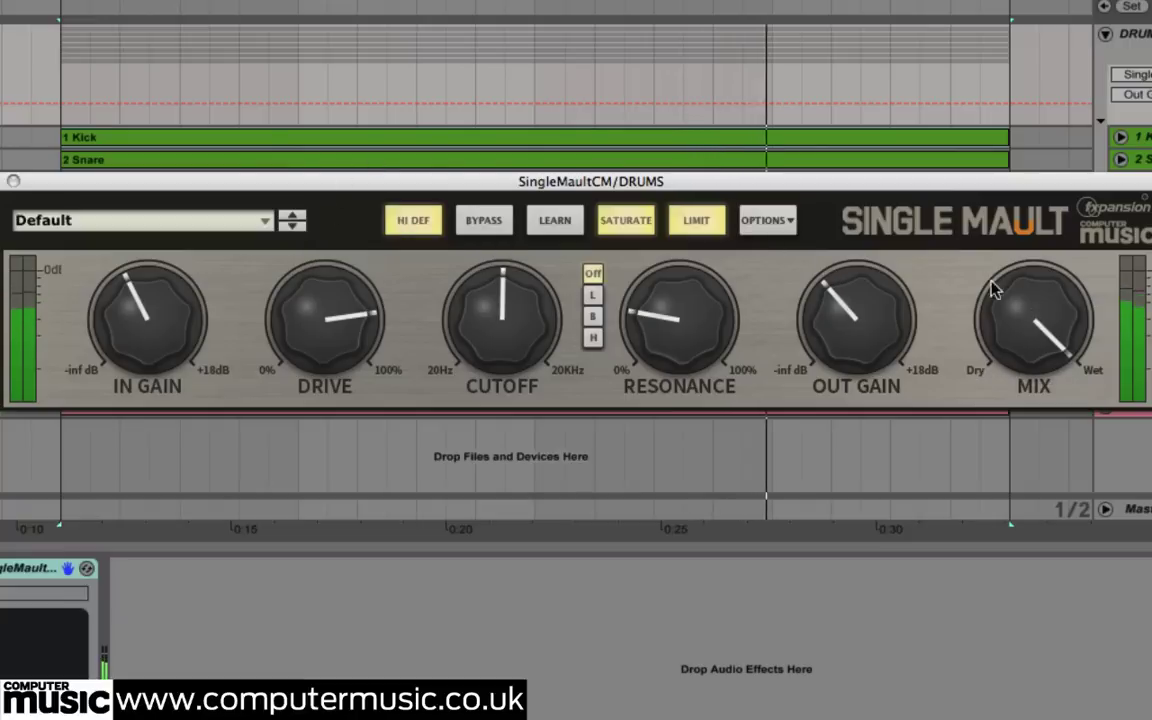
pyautogui.moveTo(1039, 298)
pyautogui.moveTo(1039, 298); pyautogui.dragTo(1005, 466)
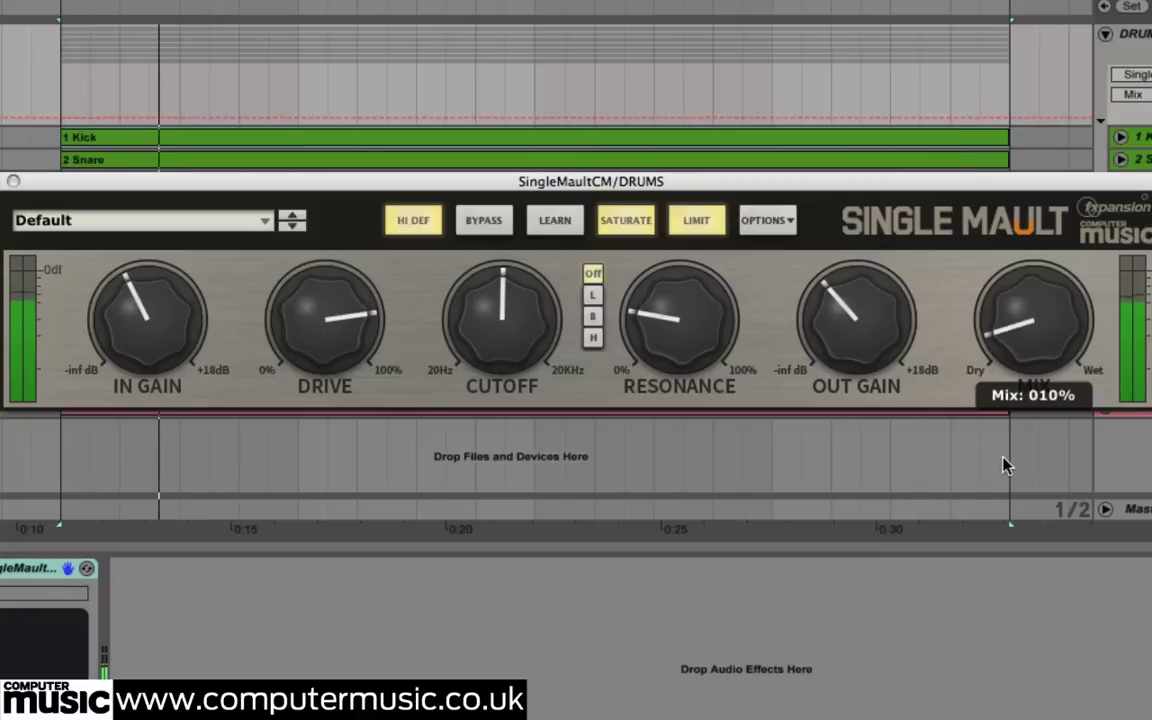
# Step: Compare the DRUMS group with and without SingleMaultCM by bypassing the plug-in three times, leaving it active
pyautogui.click(484, 221)
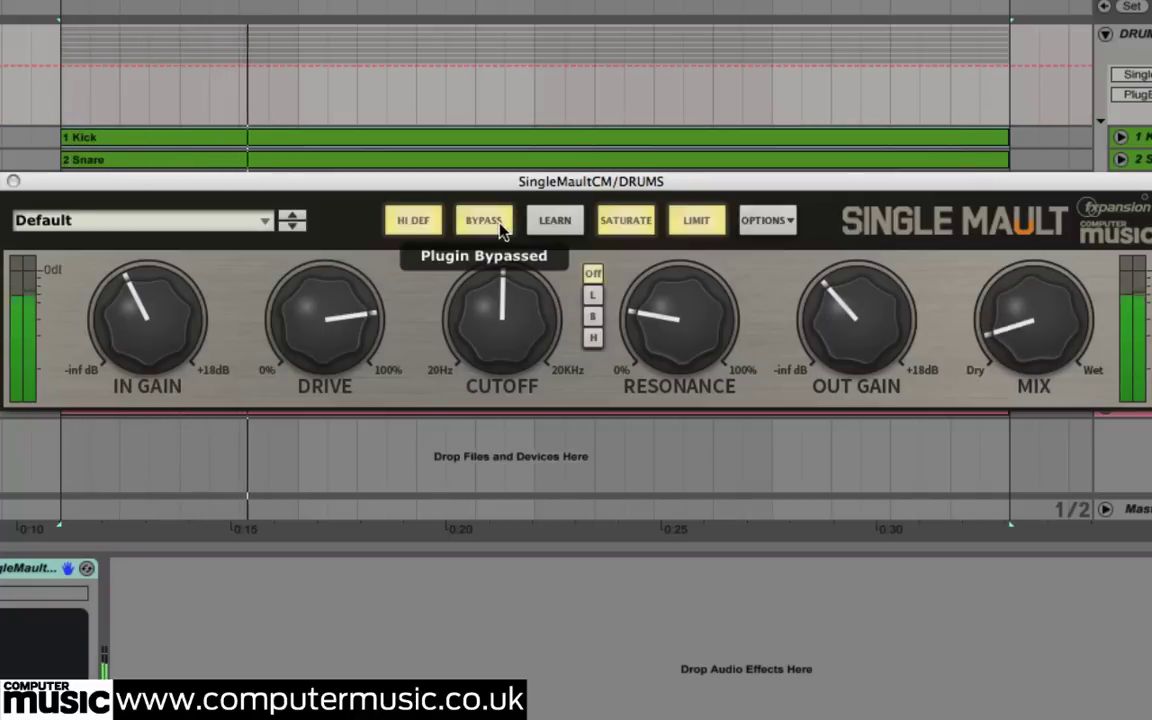
pyautogui.click(502, 230)
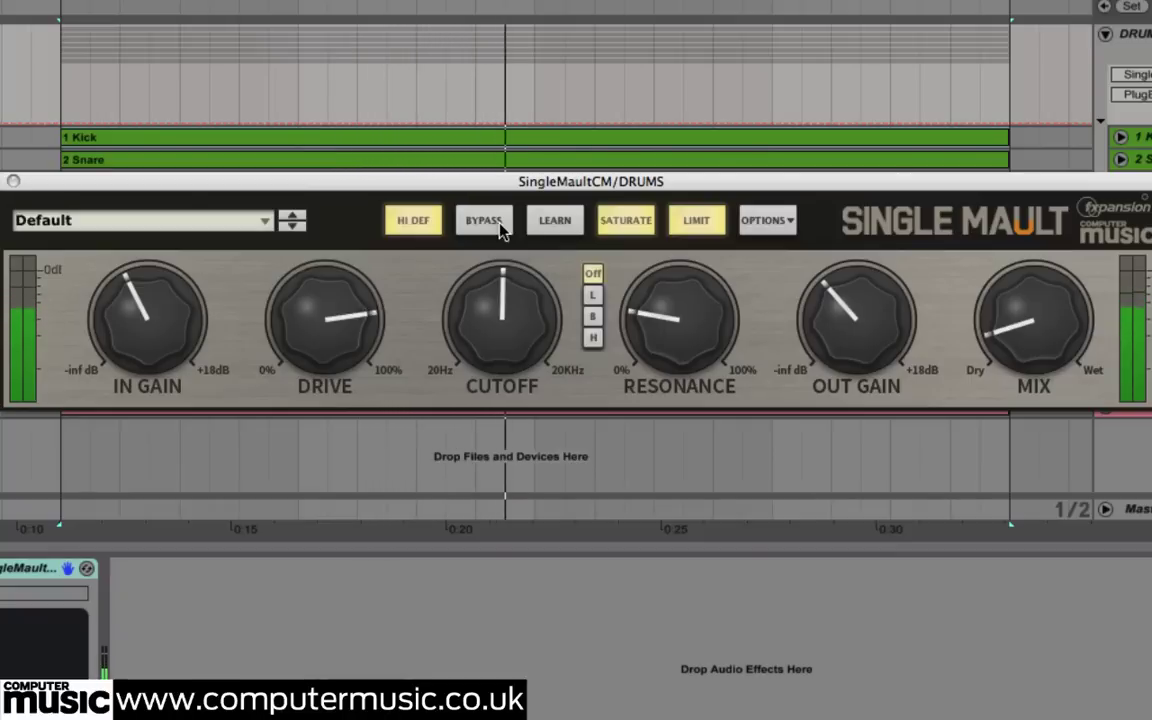
pyautogui.click(502, 230)
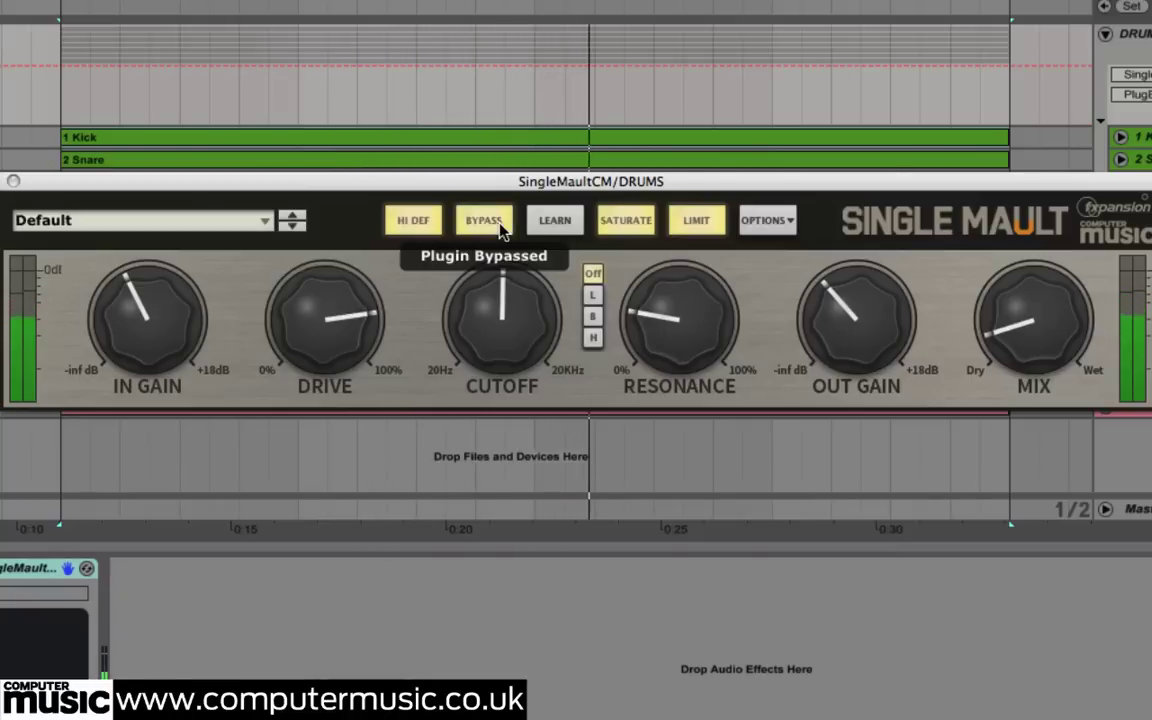
pyautogui.click(502, 230)
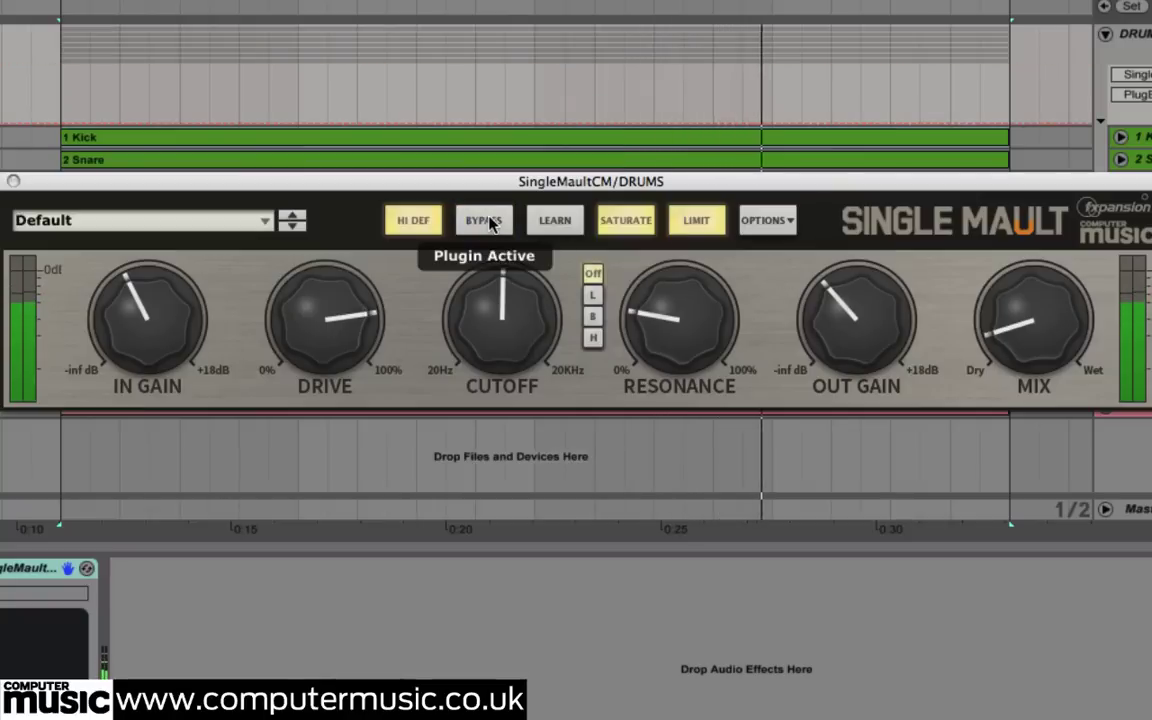
pyautogui.click(491, 224)
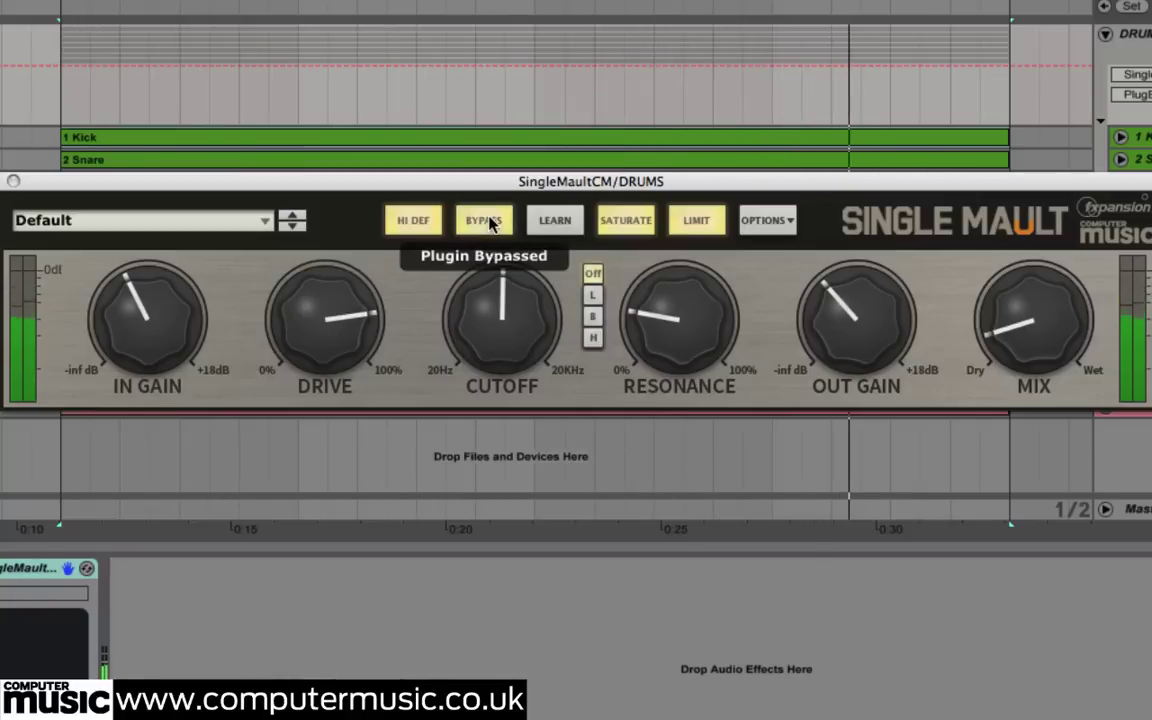
pyautogui.click(491, 224)
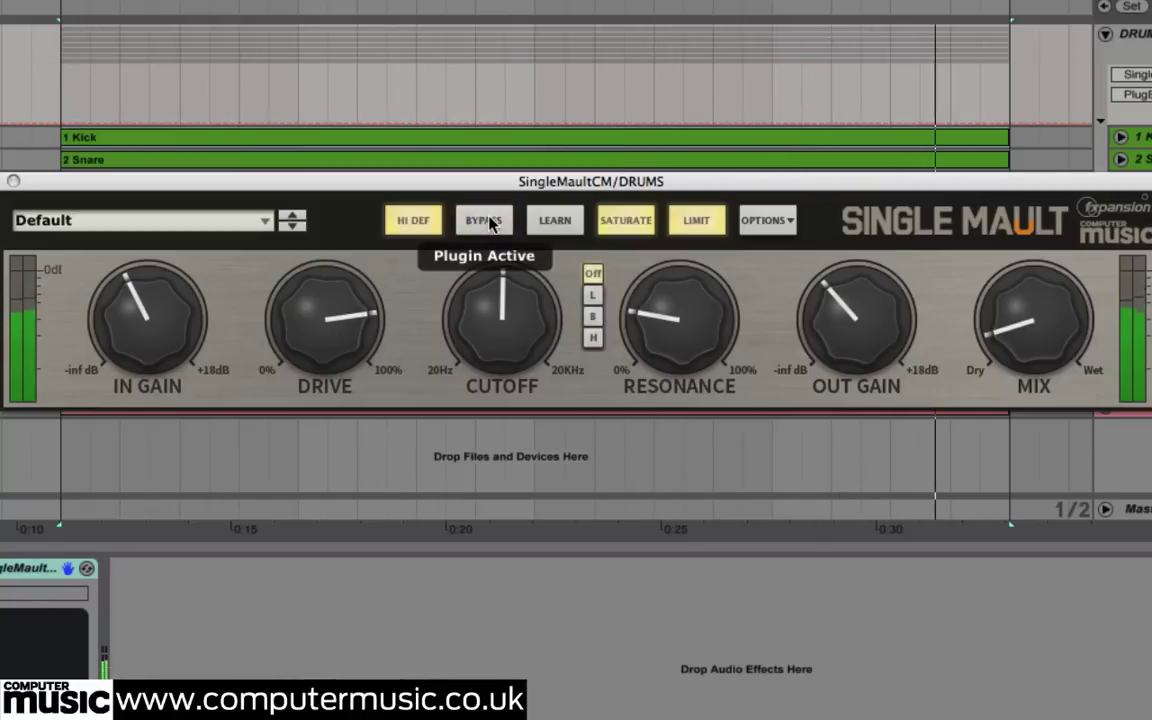
# Step: Switch the DRUMS SingleMaultCM filter to low-pass, with its Cutoff raised near maximum and Resonance at 0%
pyautogui.click(593, 297)
pyautogui.moveTo(527, 326); pyautogui.dragTo(537, 275)
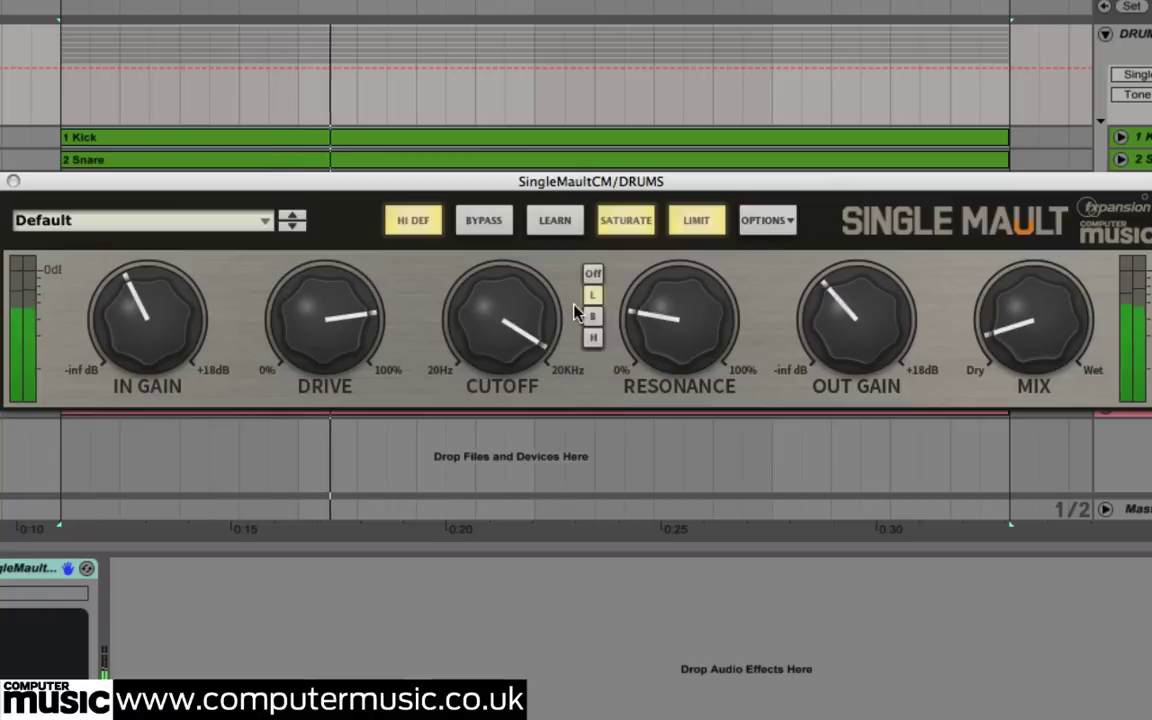
pyautogui.moveTo(635, 318); pyautogui.dragTo(656, 445)
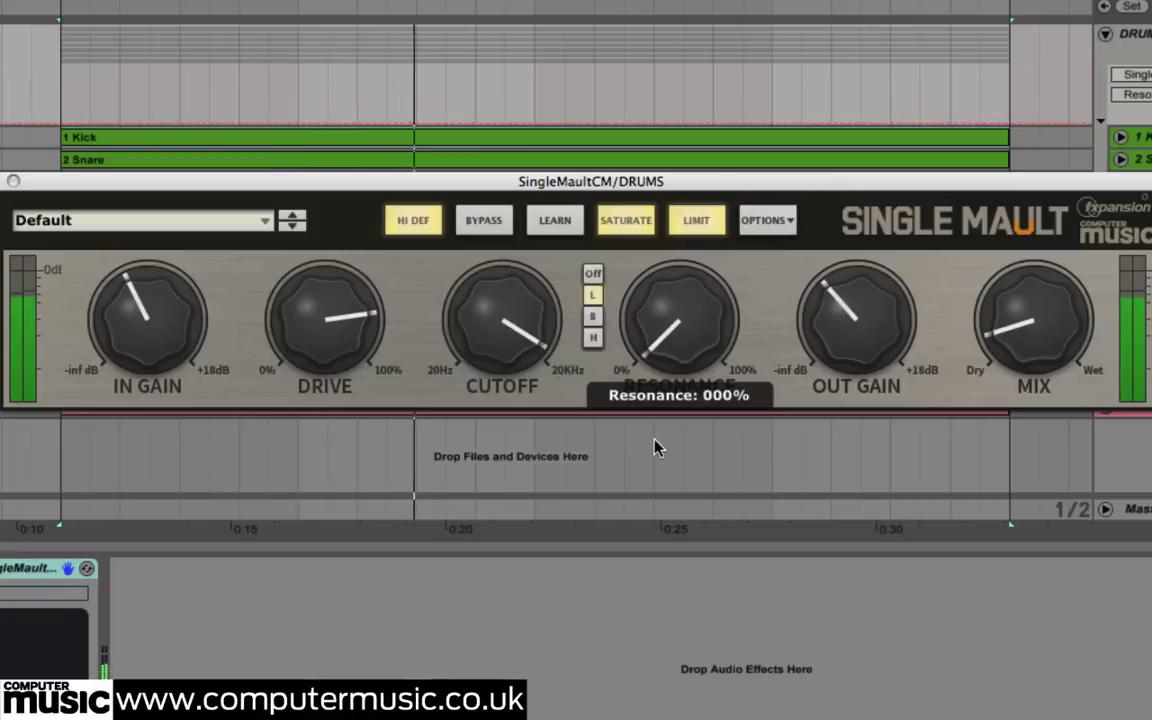
# Step: Compare the low-passed DRUMS processing with the bypassed signal twice, leaving SingleMaultCM active
pyautogui.click(490, 224)
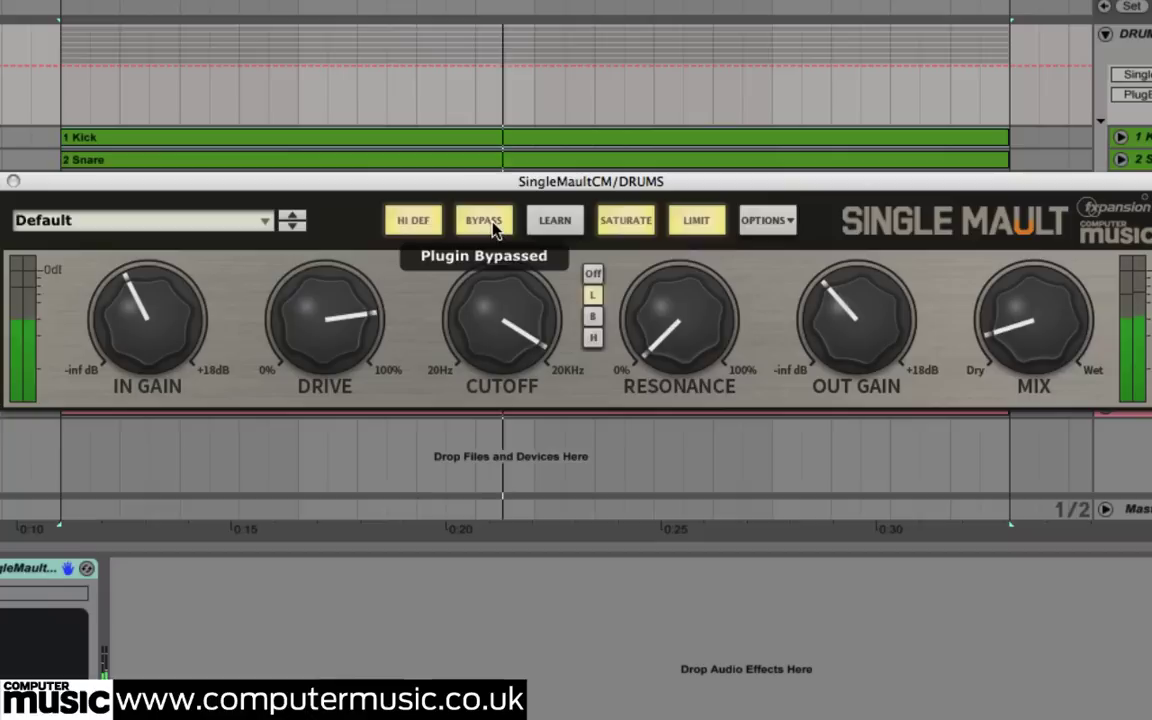
pyautogui.click(490, 224)
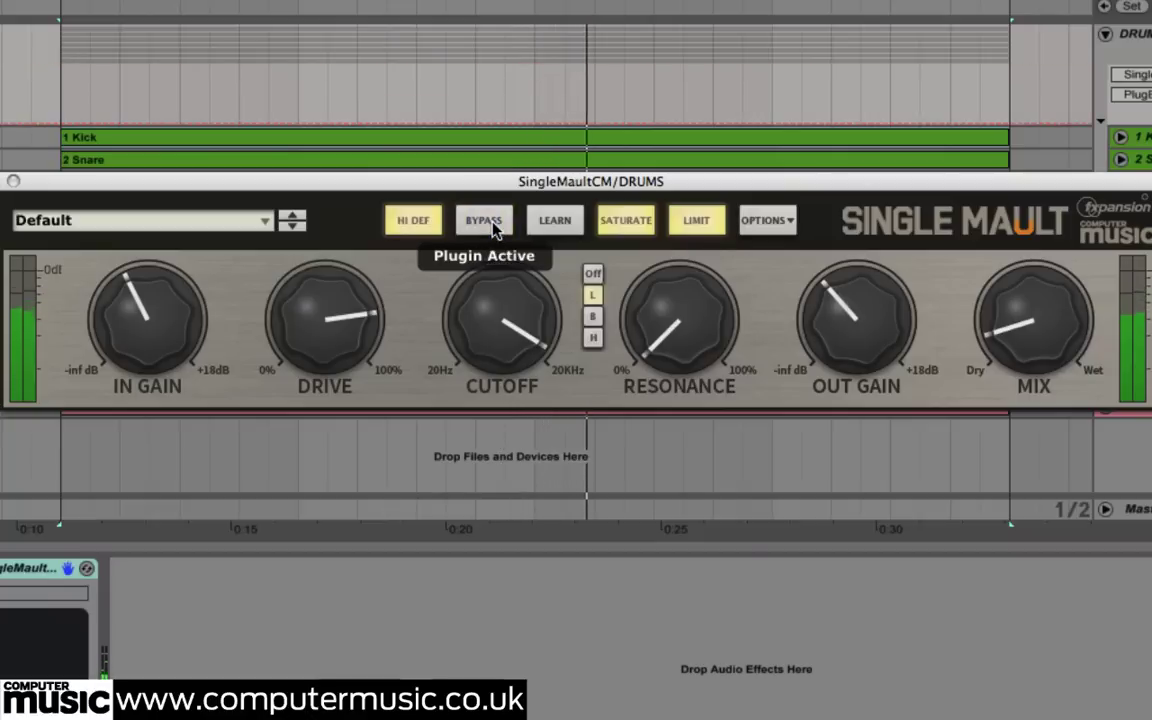
pyautogui.click(490, 224)
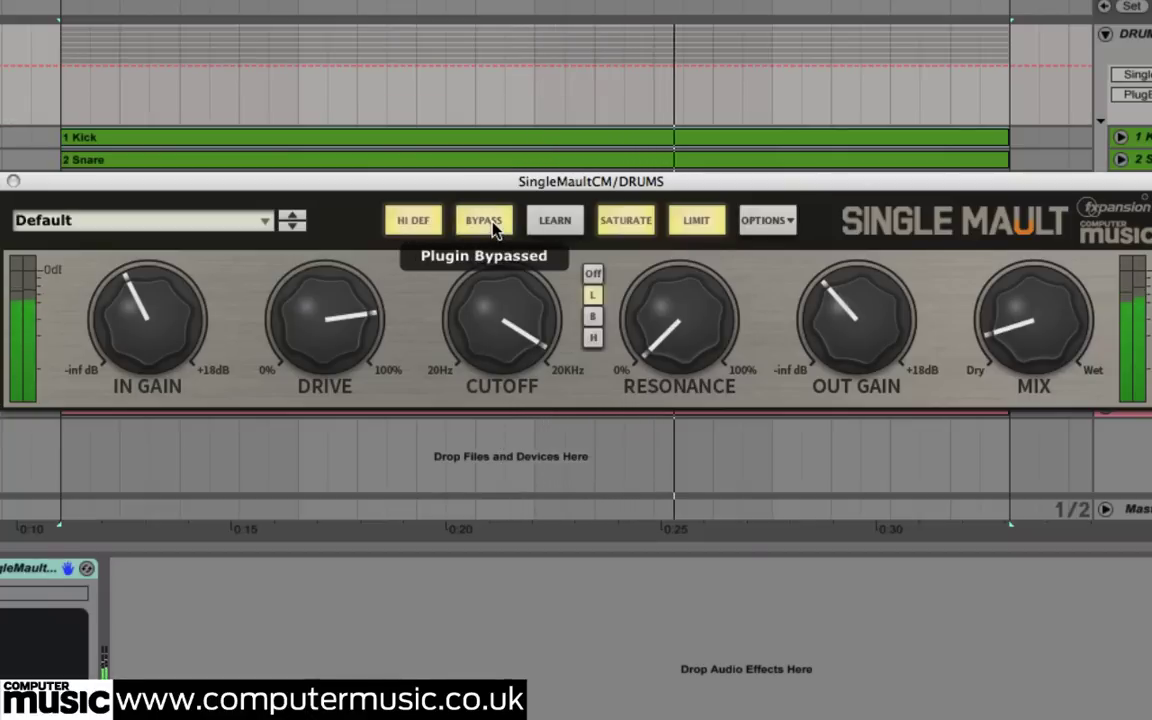
pyautogui.click(494, 228)
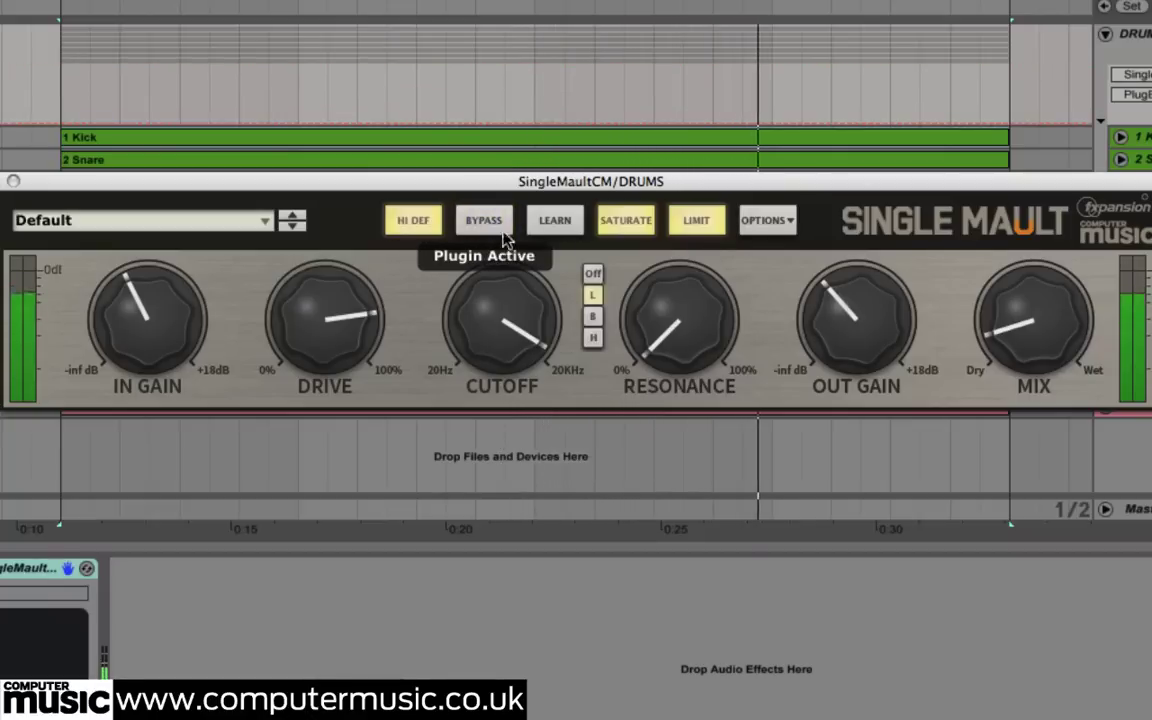
pyautogui.moveTo(655, 380)
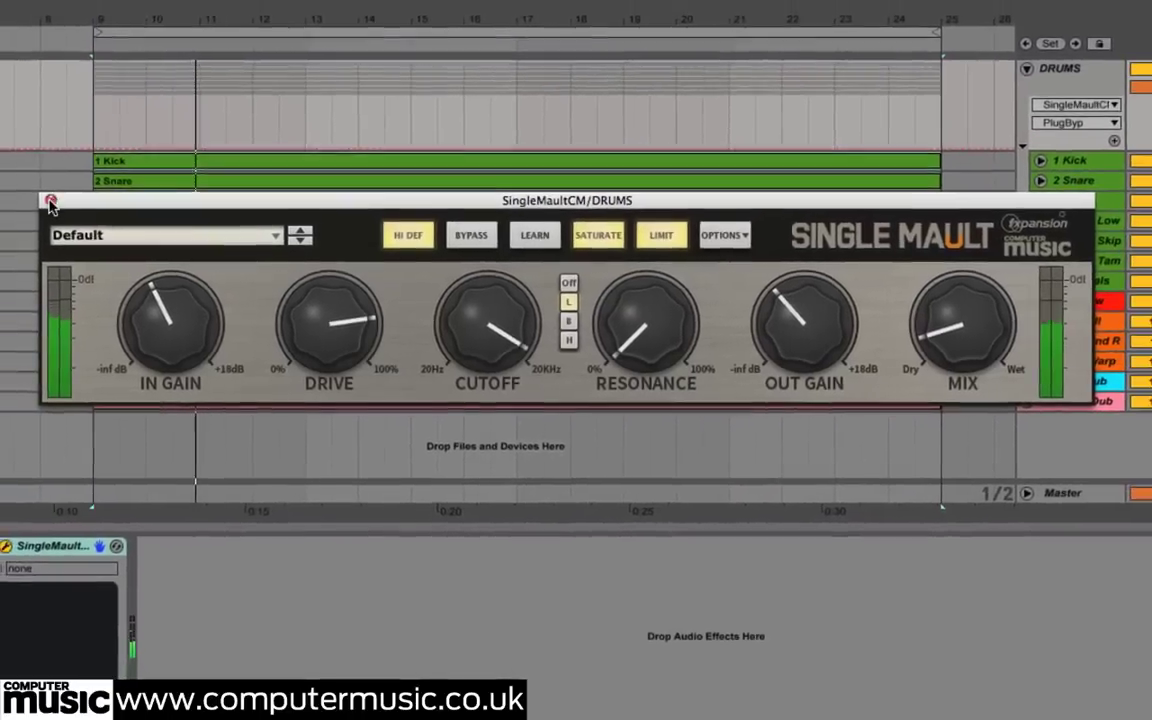
# Step: Close the DRUMS plug-in window, fold the group and load SingleMaultCM onto the unfolded, soloed 8 Bass Low track
pyautogui.click(13, 181)
pyautogui.moveTo(1037, 160); pyautogui.dragTo(1041, 111)
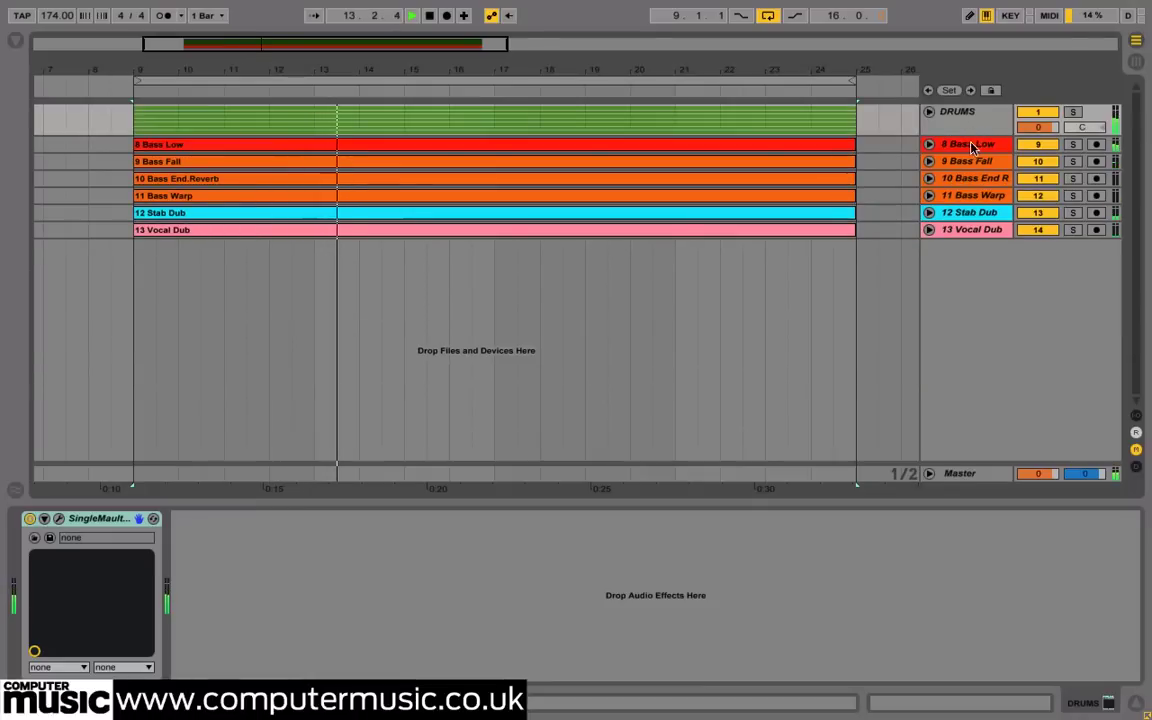
pyautogui.click(970, 144)
pyautogui.click(929, 145)
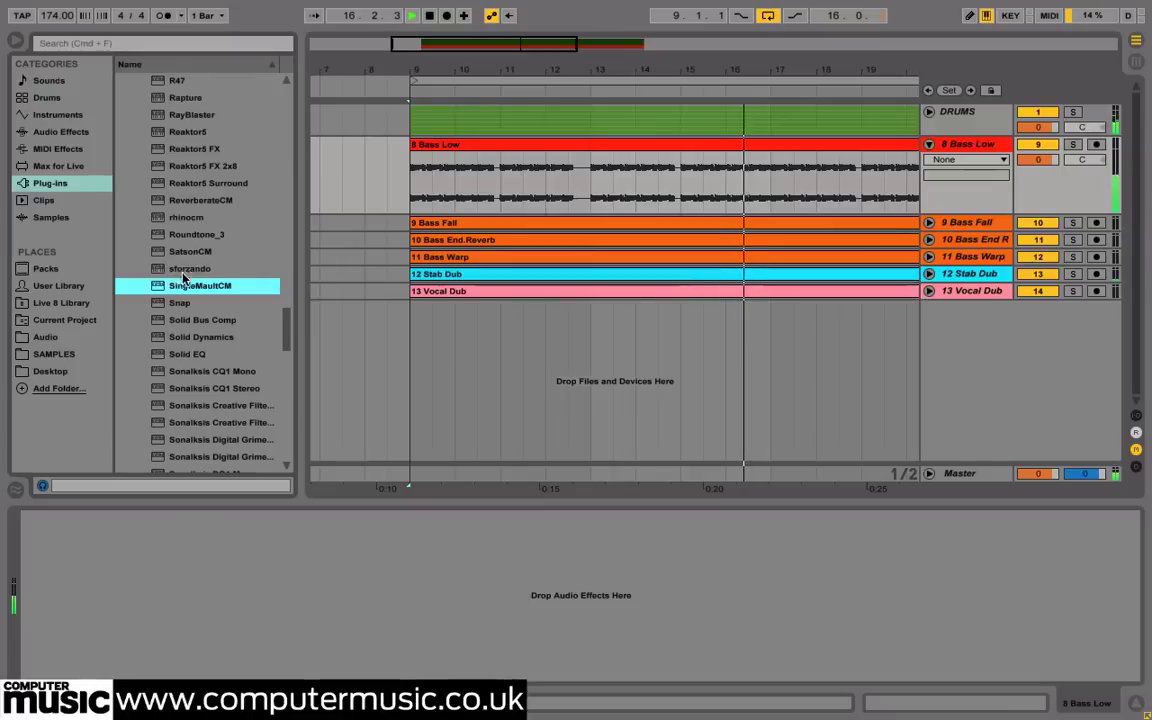
pyautogui.moveTo(193, 285); pyautogui.dragTo(330, 585)
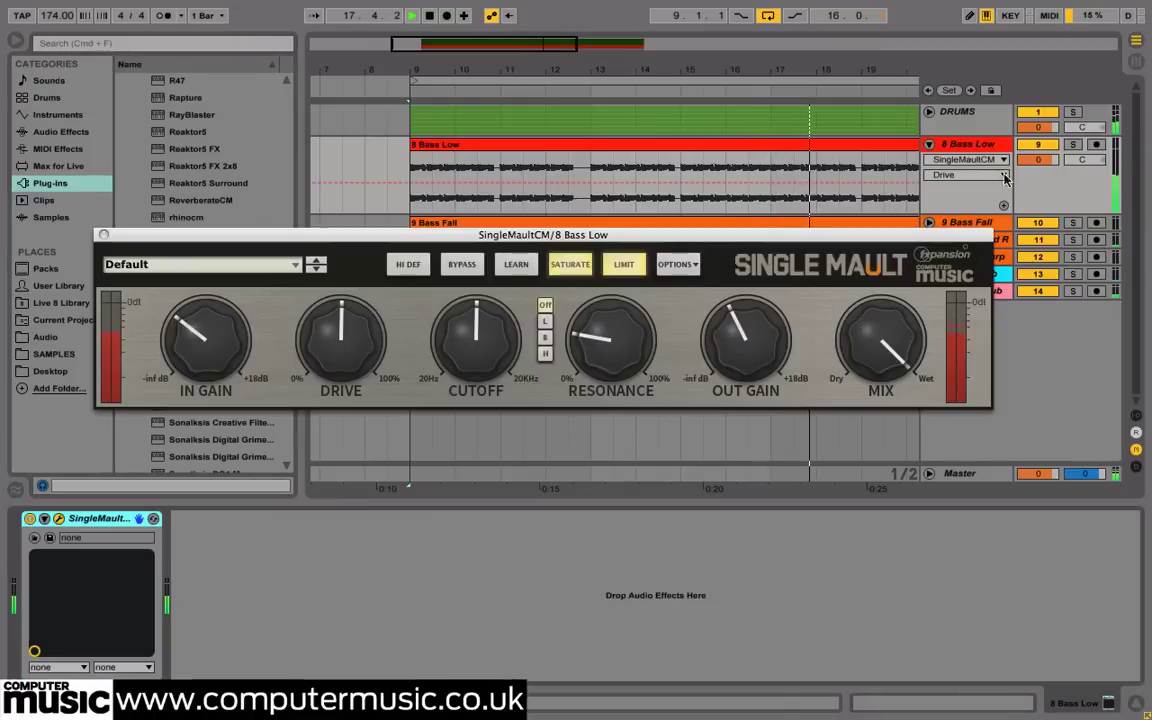
pyautogui.click(1071, 145)
pyautogui.click(985, 145)
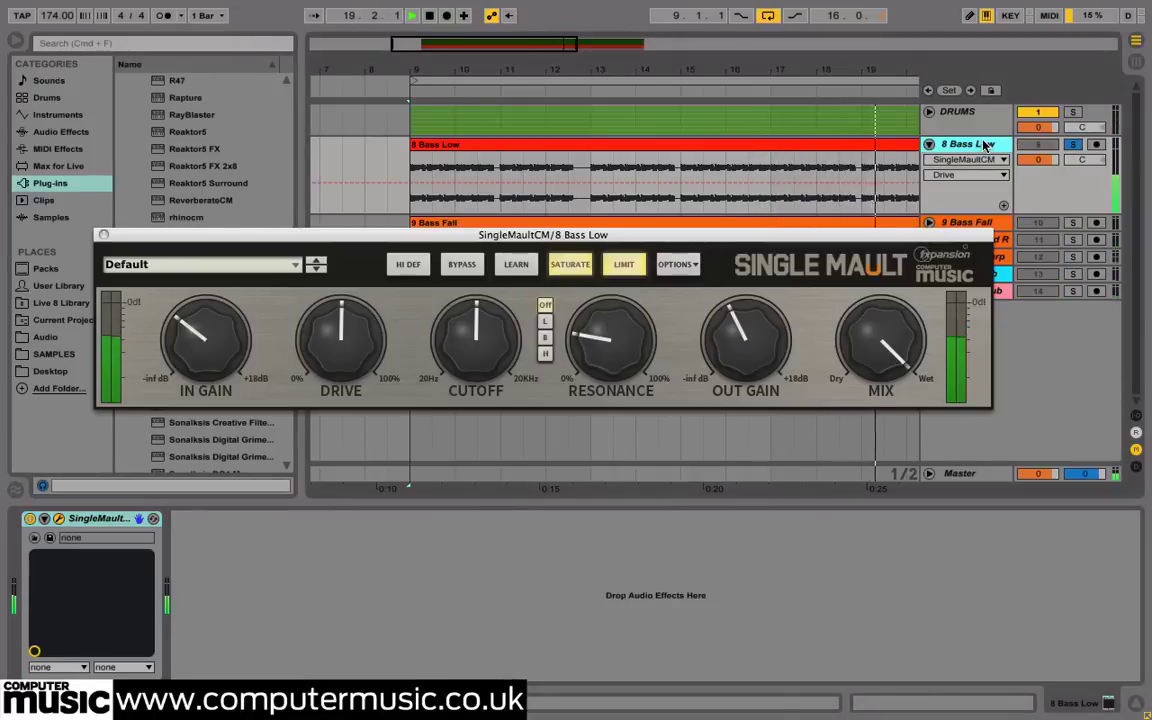
# Step: Set the 8 Bass Low SingleMaultCM filter to low-pass and compare the result with the bypassed signal, leaving the plug-in active
pyautogui.click(546, 322)
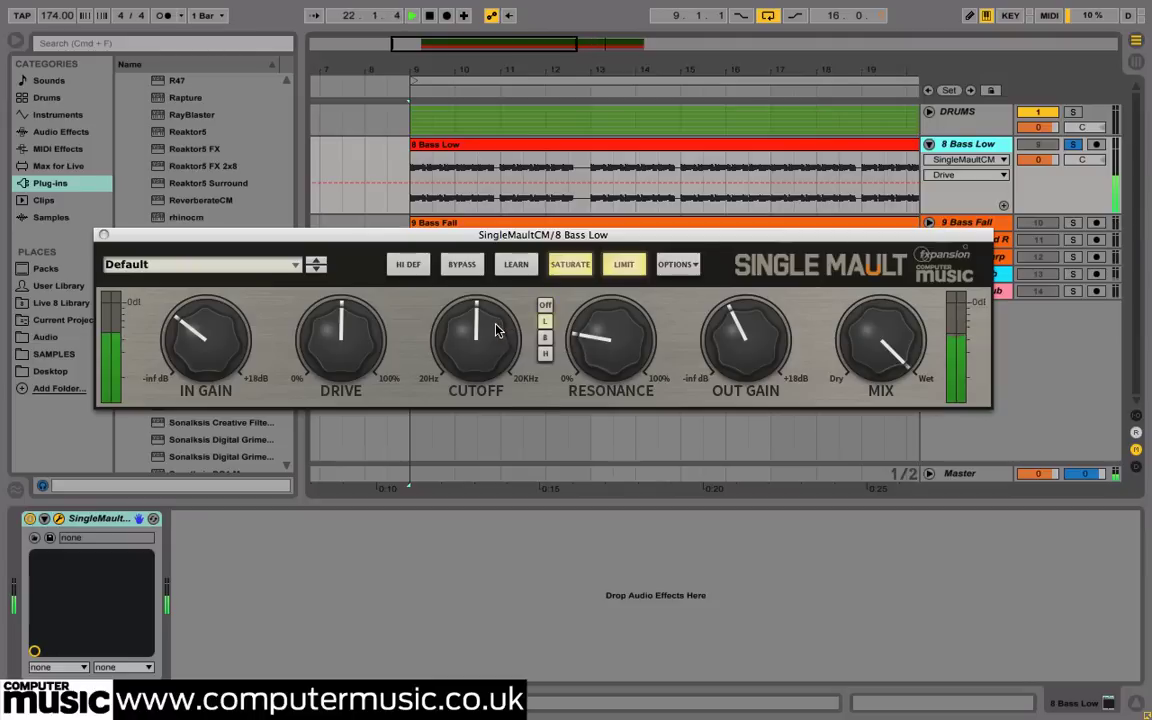
pyautogui.moveTo(495, 330)
pyautogui.moveTo(600, 333)
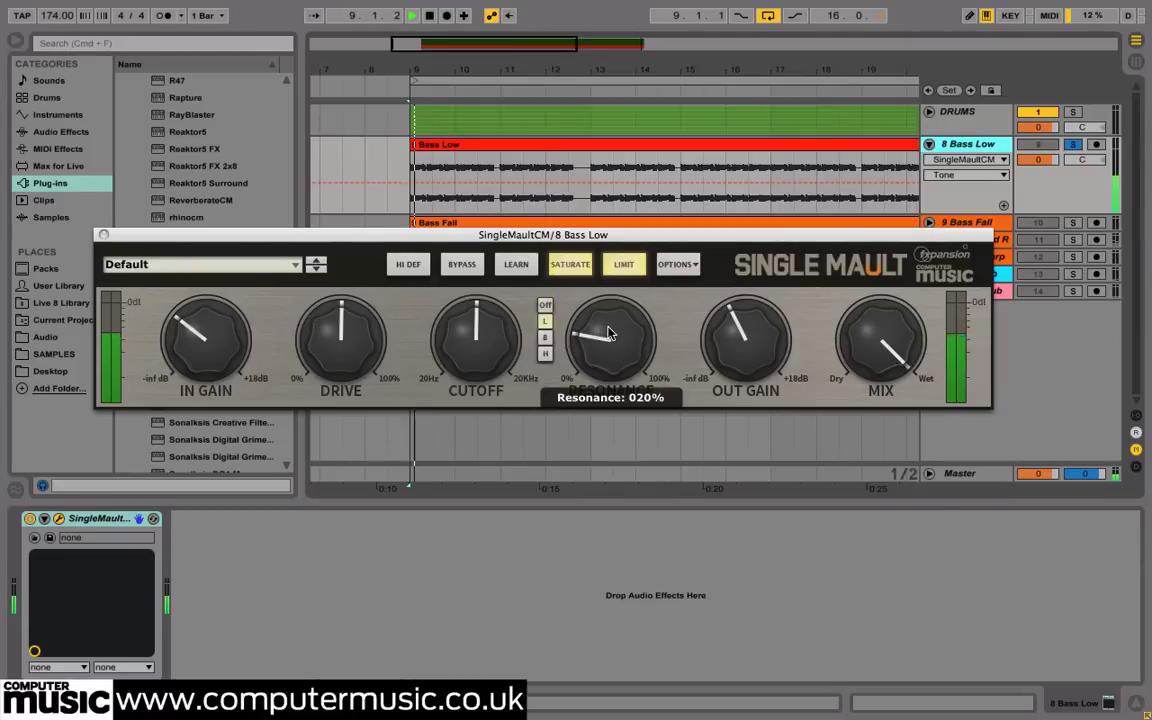
pyautogui.click(451, 267)
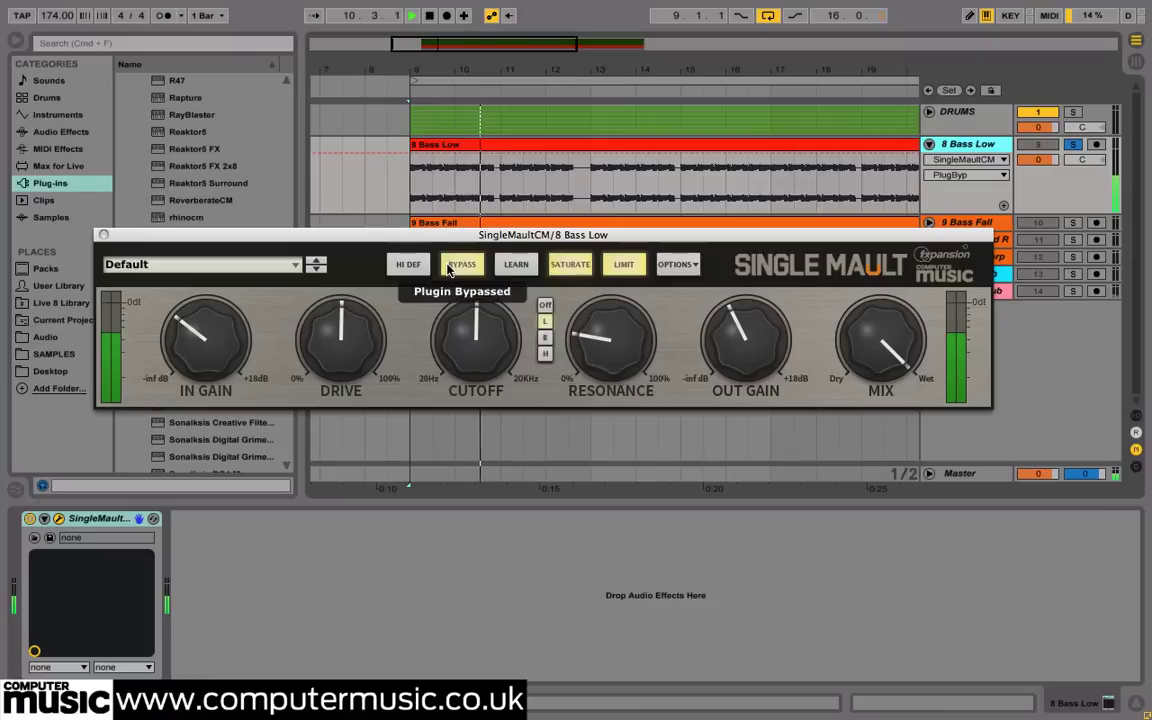
pyautogui.click(451, 267)
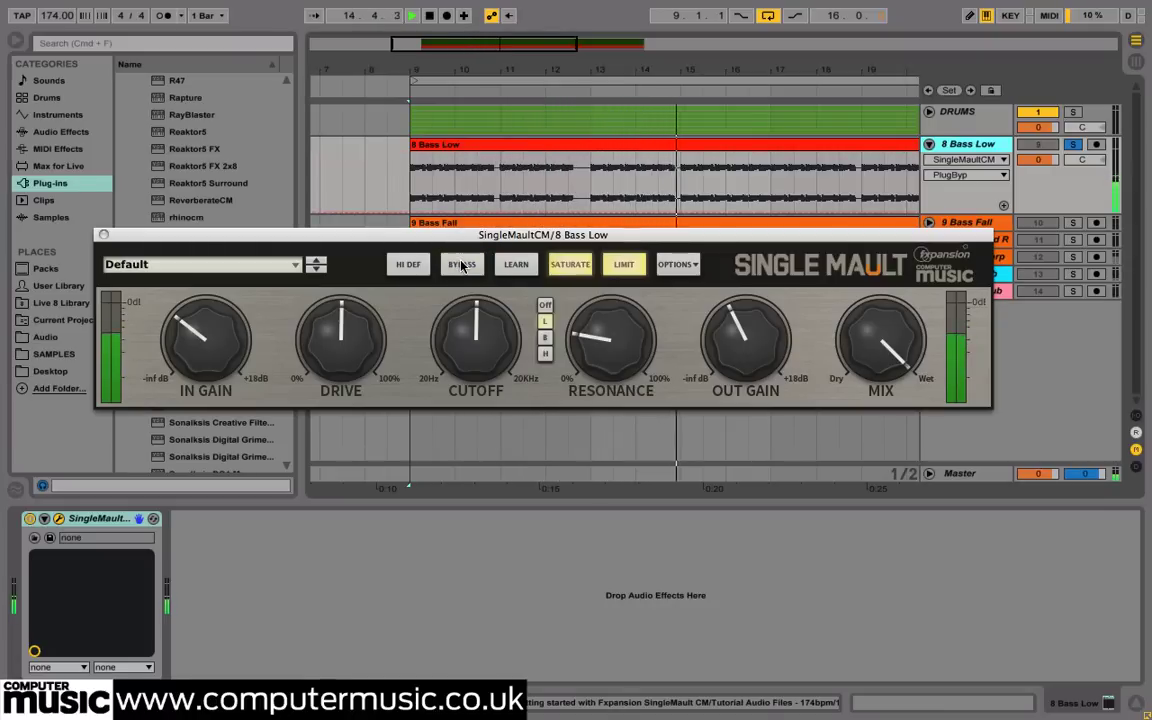
# Step: Turn on Hi Def in the 8 Bass Low SingleMaultCM and compare it once more with the bypassed signal
pyautogui.click(418, 264)
pyautogui.click(462, 266)
pyautogui.click(463, 266)
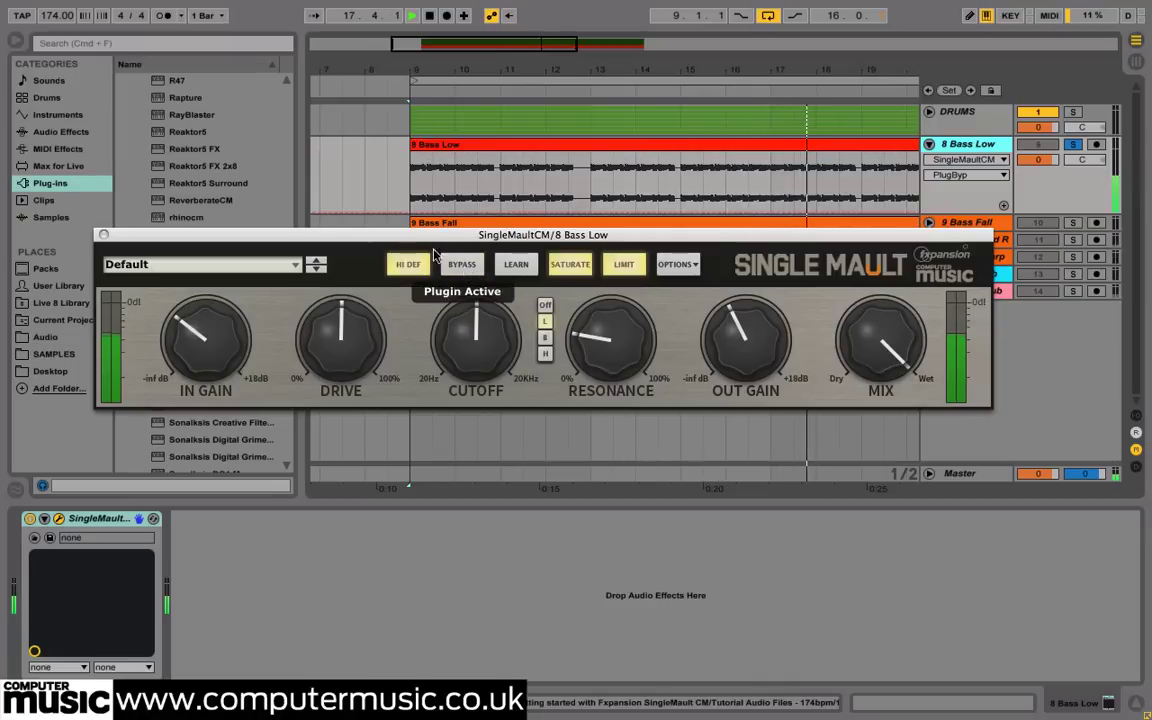
# Step: Hide the browser and plug-in window, then duplicate the 8 Bass Low track and rename the copy 8 Bass Top
pyautogui.click(9, 43)
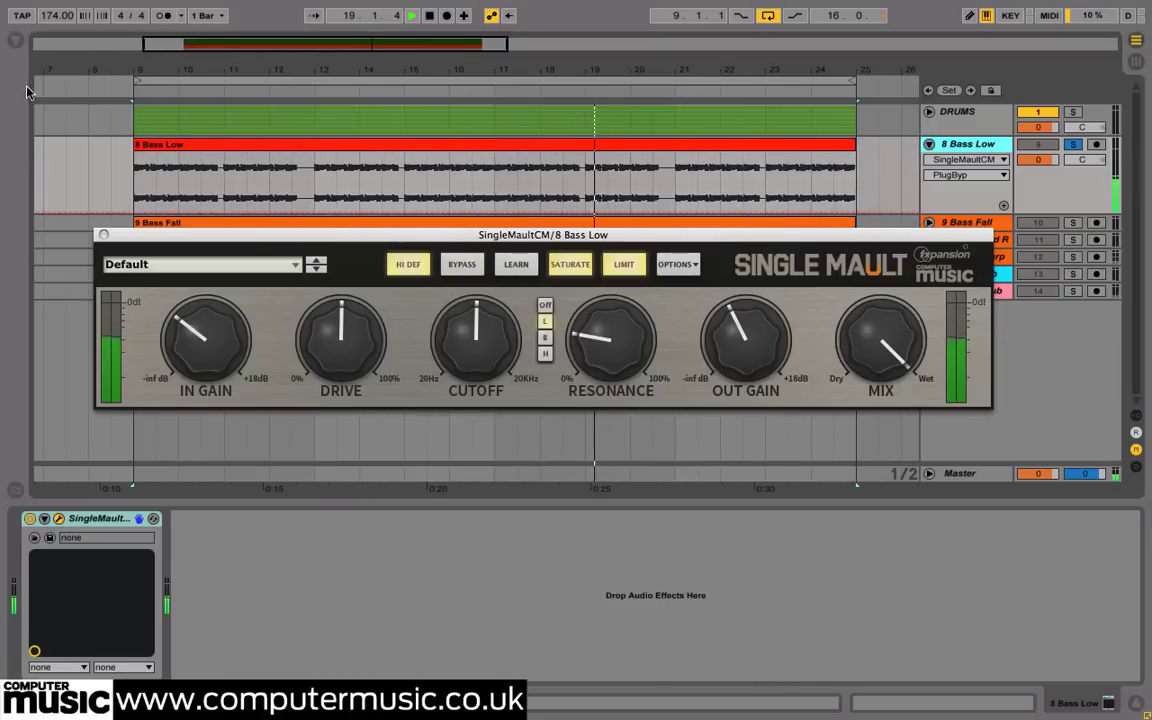
pyautogui.click(103, 236)
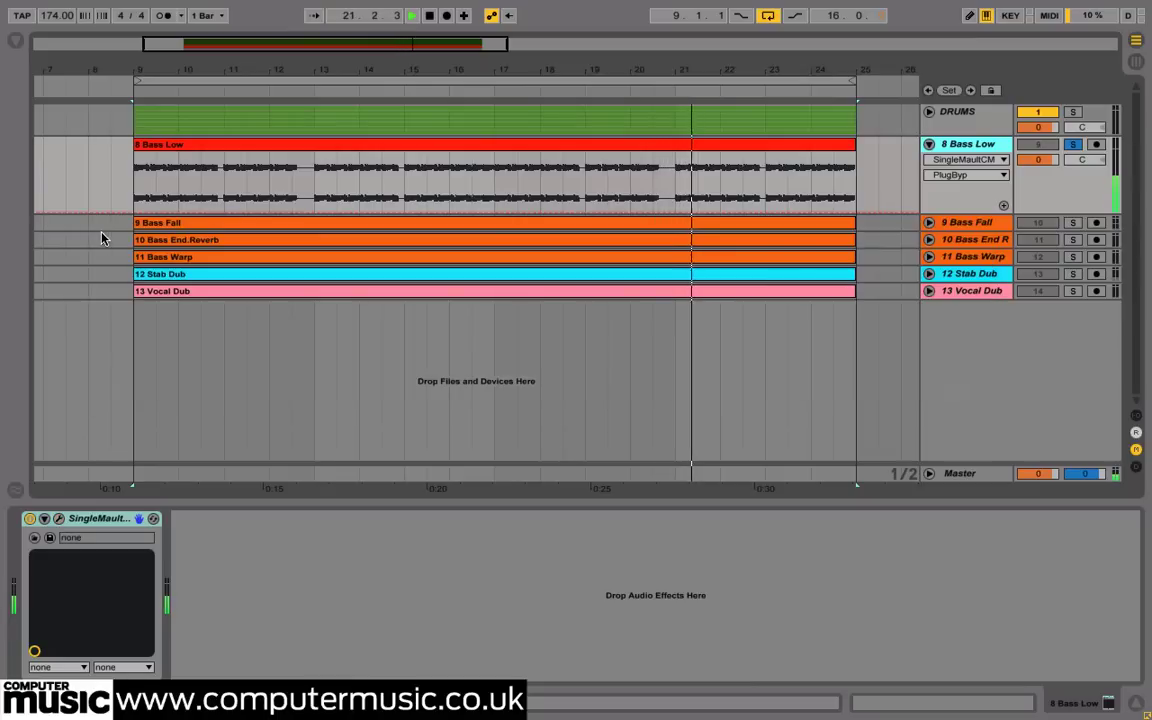
pyautogui.rightClick(957, 150)
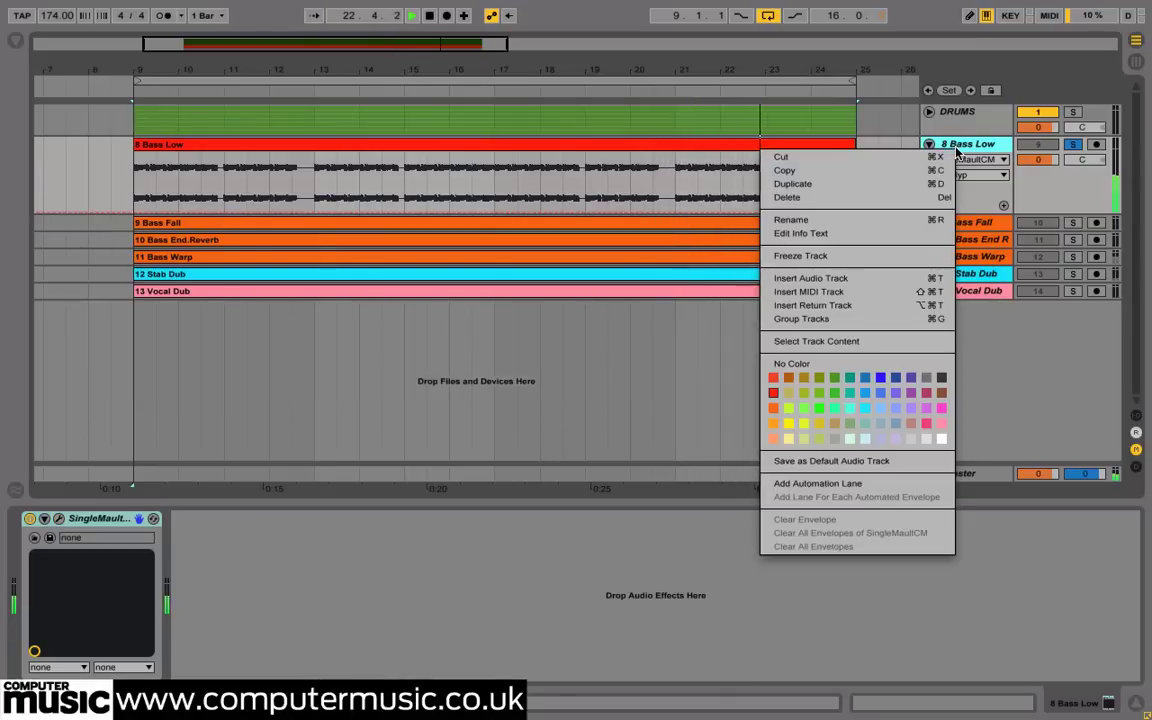
pyautogui.click(882, 184)
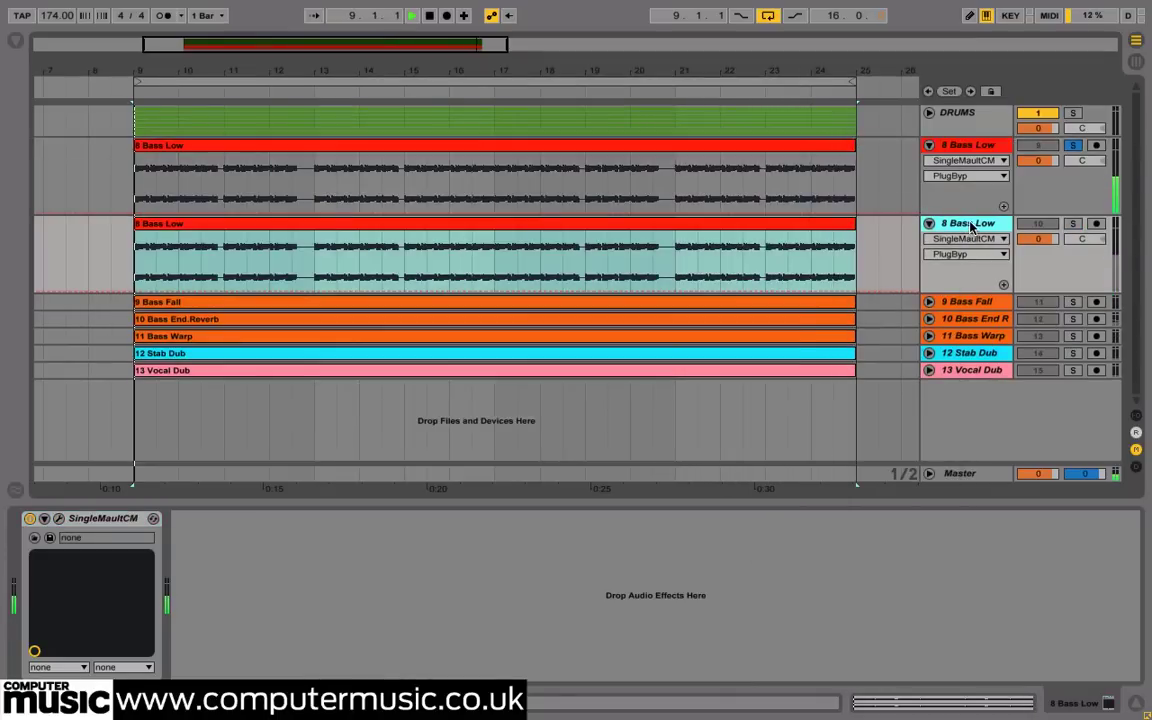
pyautogui.hotkey('ctrl', 'r')
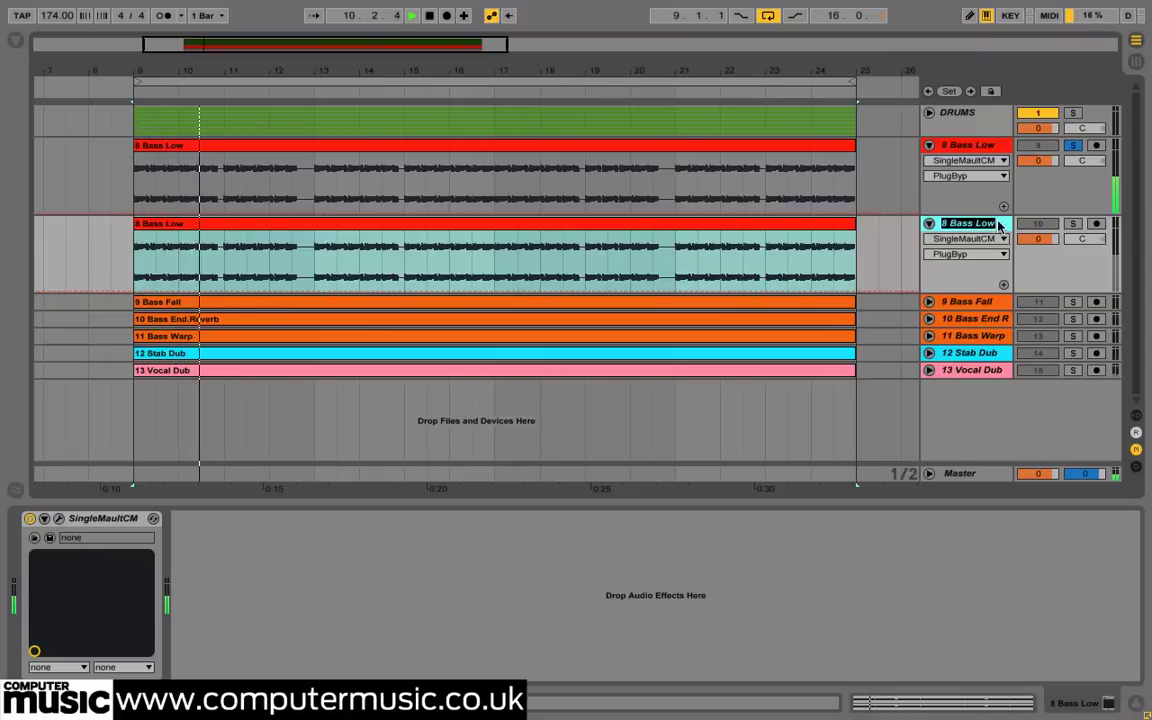
pyautogui.write('8 Bass Top')
pyautogui.press('Return')
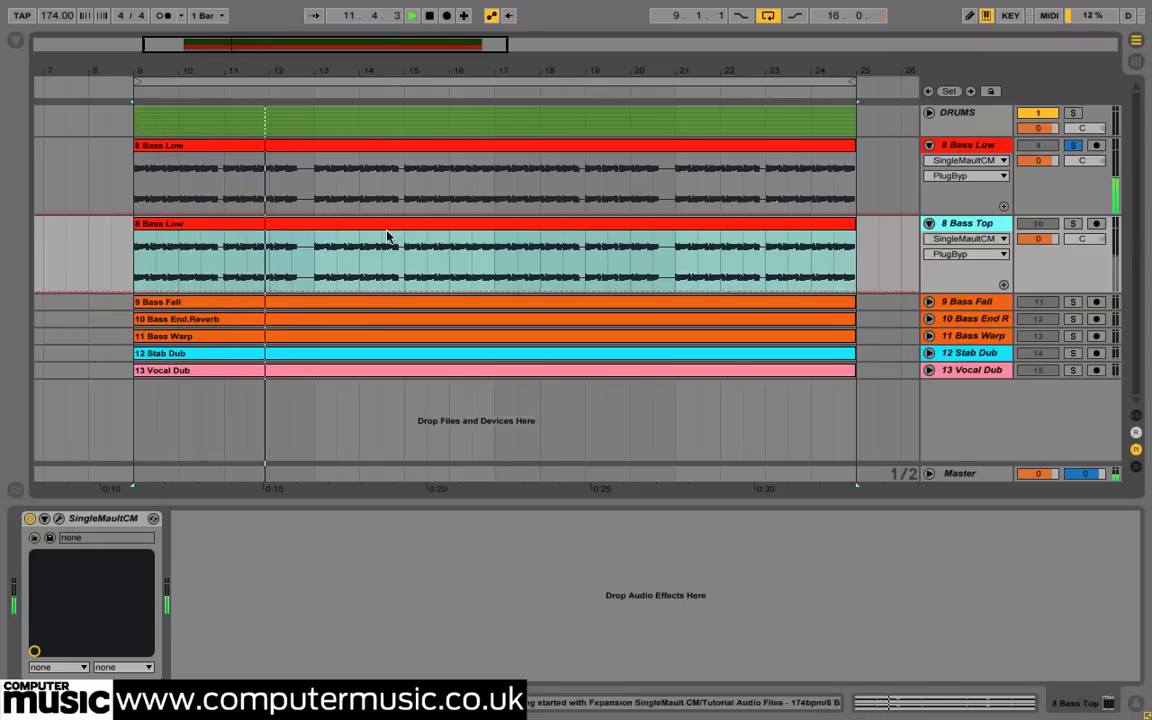
# Step: Add a second SingleMaultCM after the first one on 8 Bass Top, with its filter set to high-pass
pyautogui.hotkey('ctrl', 'alt', 'b')
pyautogui.moveTo(207, 296); pyautogui.dragTo(252, 542)
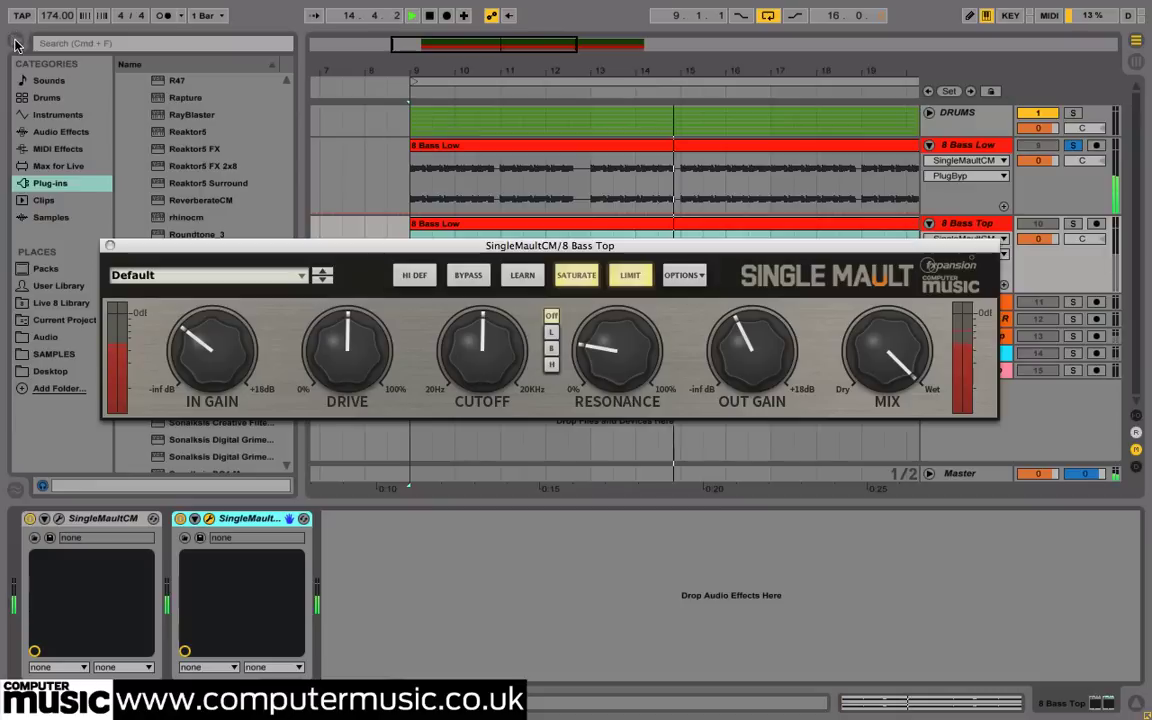
pyautogui.click(15, 43)
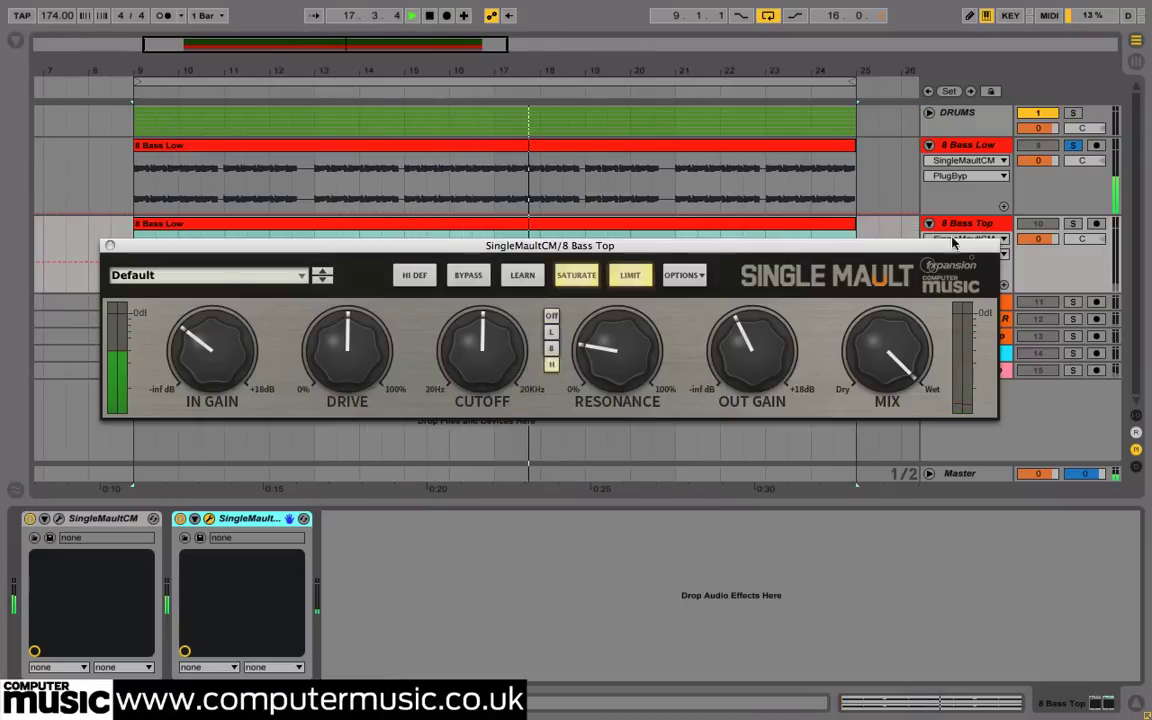
# Step: Solo the 8 Bass Top track, fold 8 Bass Low and check the high-pass Cutoff frequency
pyautogui.click(1074, 224)
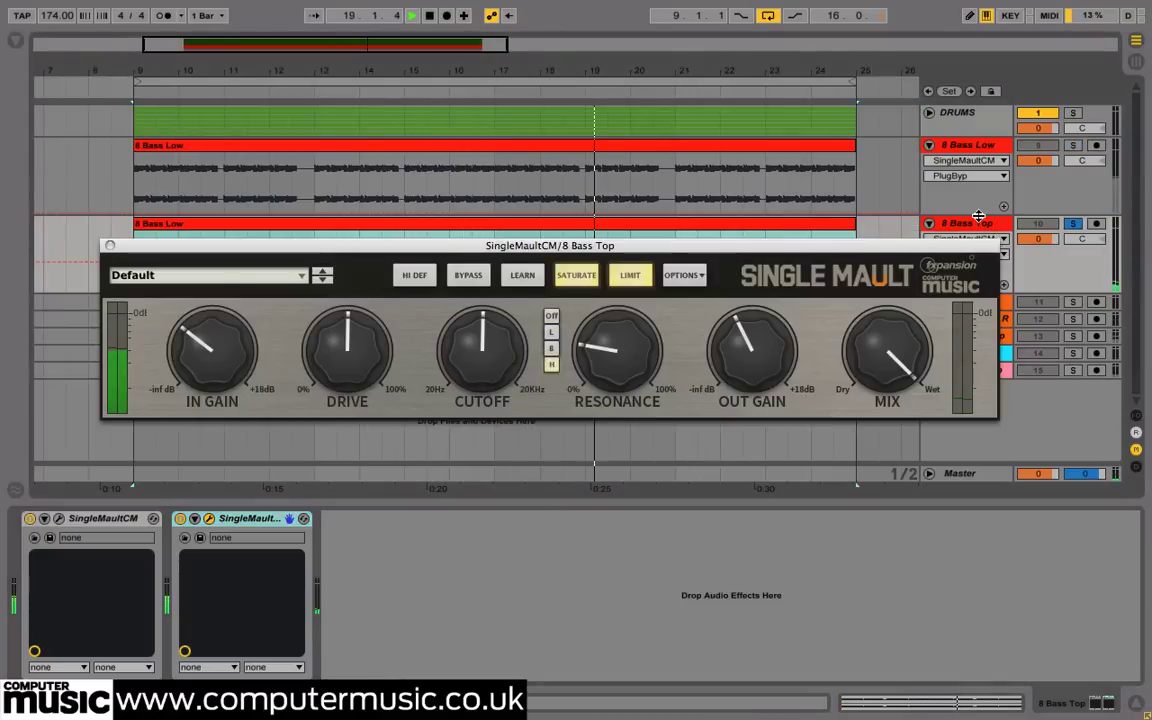
pyautogui.click(929, 145)
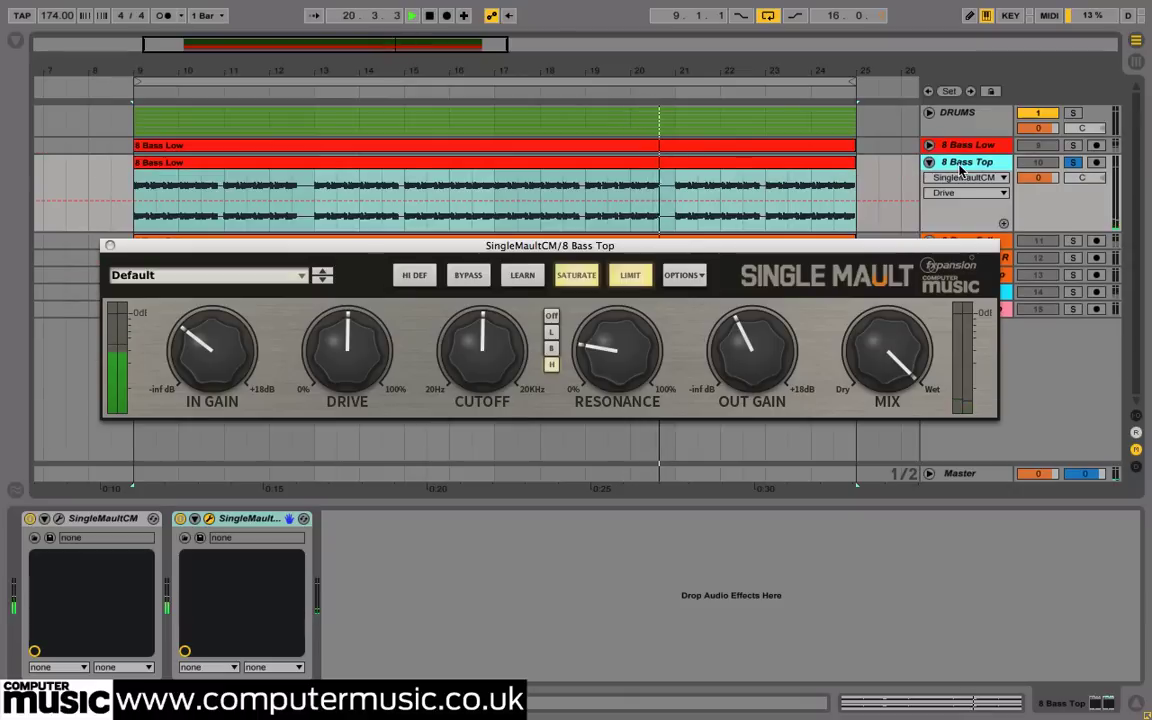
pyautogui.moveTo(490, 362)
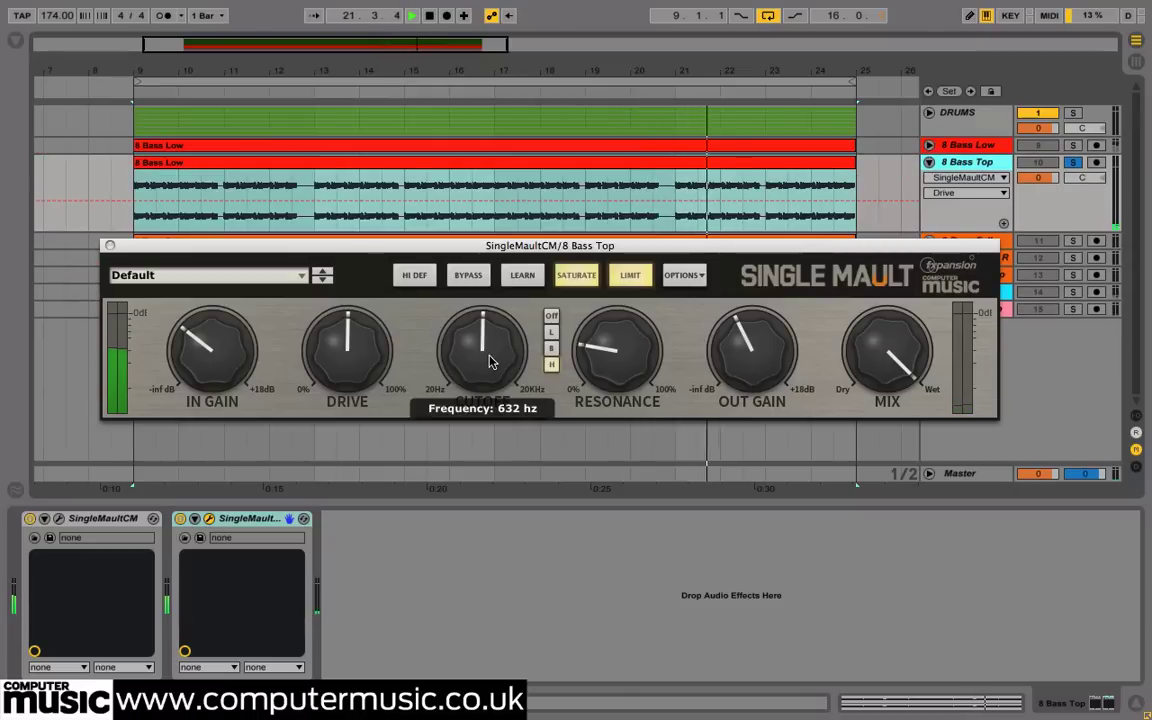
# Step: Load ReverberateCM after the two SingleMaultCM plug-ins on the 8 Bass Top track
pyautogui.click(14, 42)
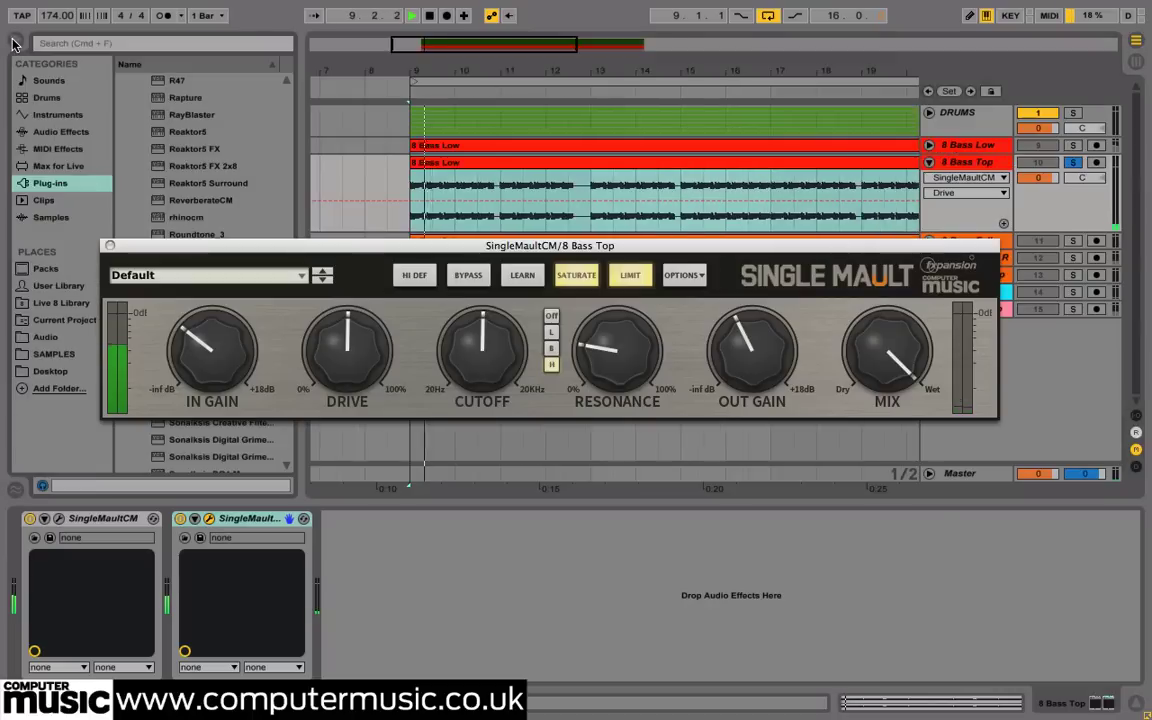
pyautogui.click(184, 203)
pyautogui.moveTo(381, 489); pyautogui.dragTo(390, 541)
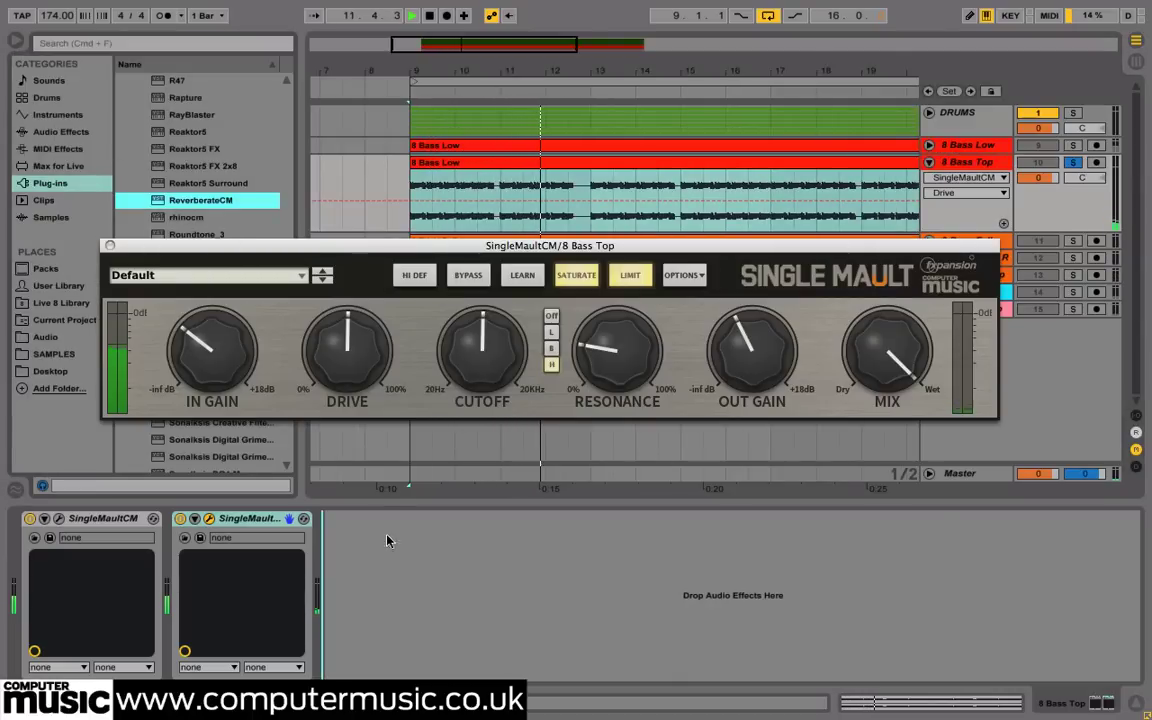
pyautogui.moveTo(392, 432); pyautogui.dragTo(392, 436)
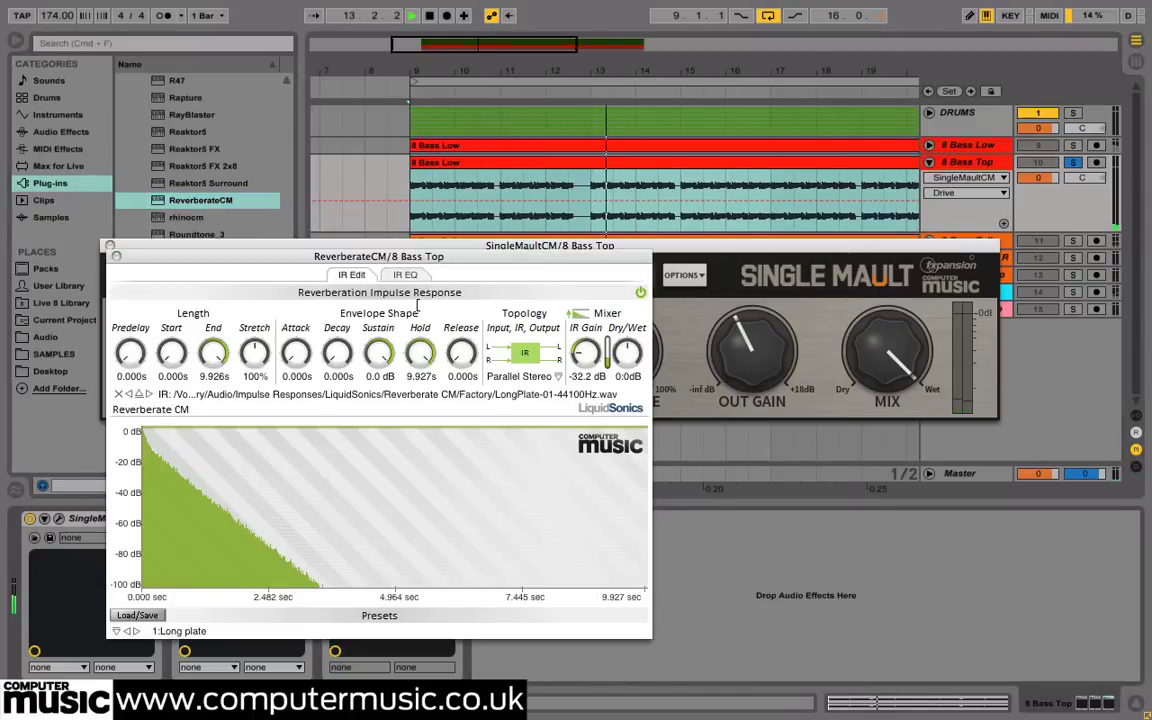
# Step: Choose the Hallway ORTF01_ambience impulse response in ReverberateCM and close its window
pyautogui.click(130, 396)
pyautogui.click(130, 396)
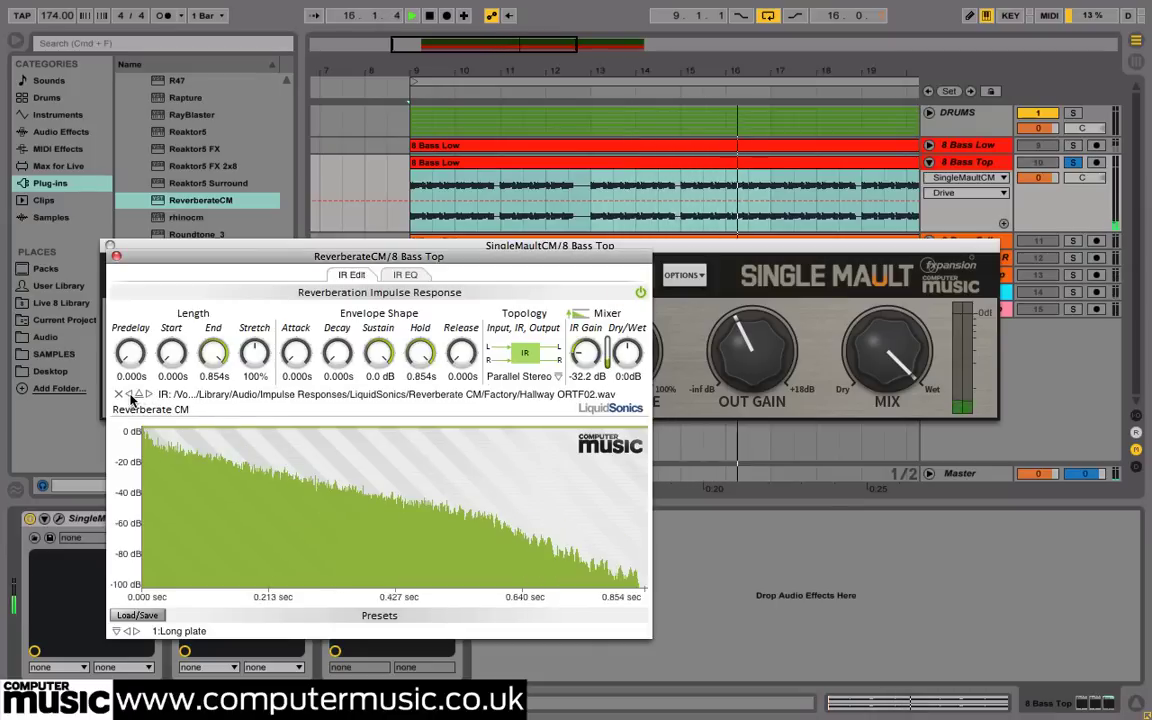
pyautogui.click(130, 396)
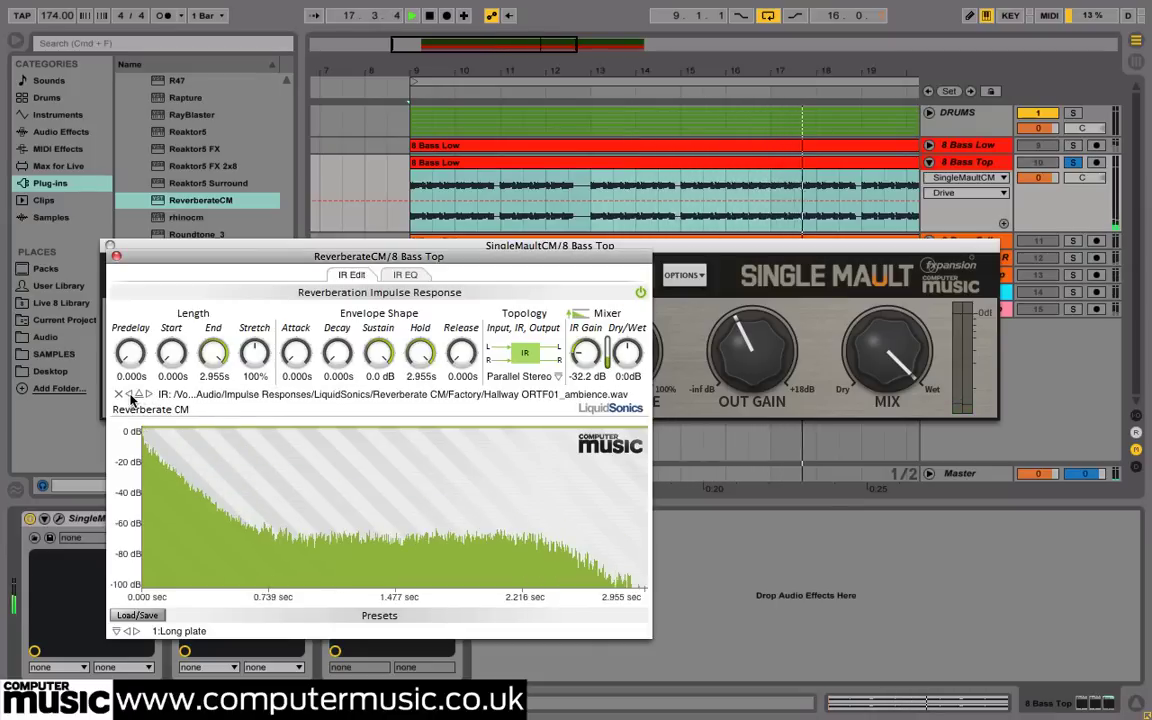
pyautogui.click(116, 257)
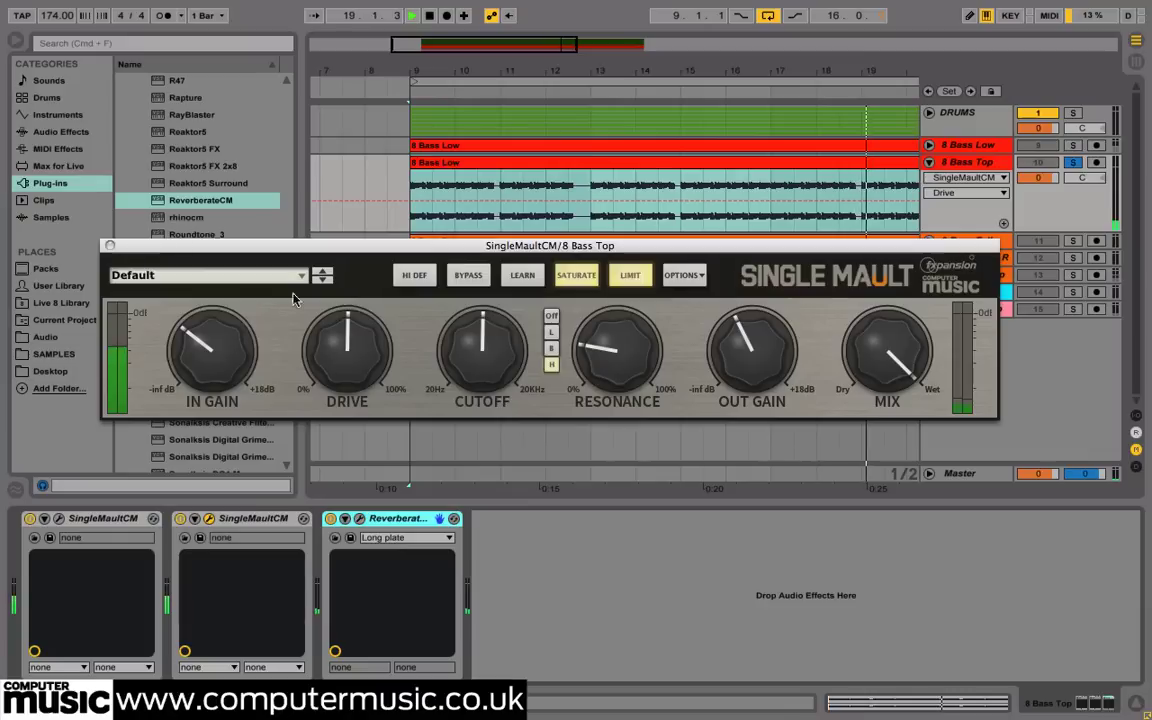
# Step: Open the first SingleMaultCM on 8 Bass Top in place of the second, raise its In Gain beyond 10 dB and reduce Drive to about a third
pyautogui.click(110, 246)
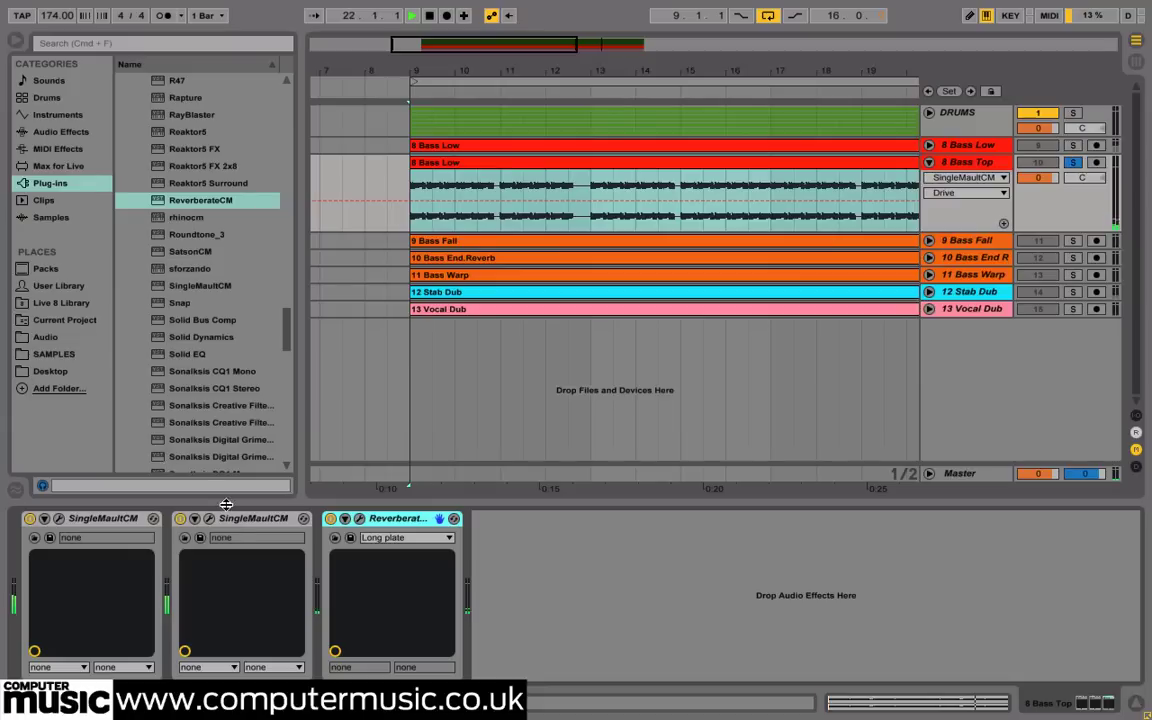
pyautogui.click(59, 519)
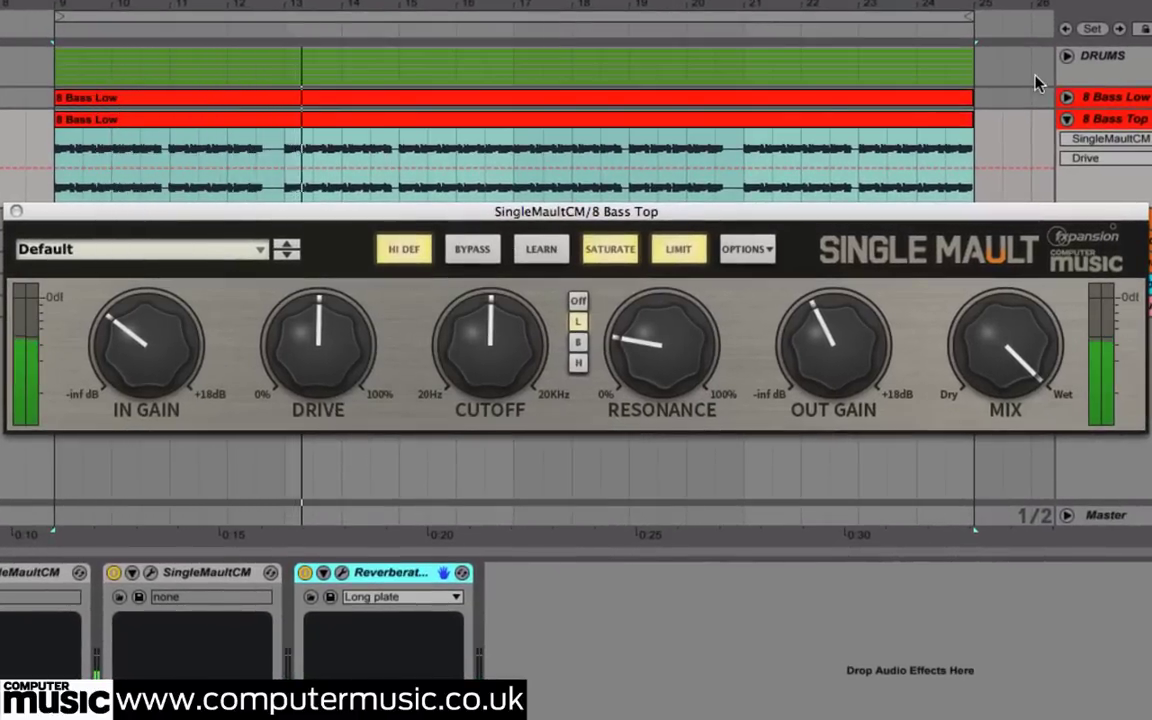
pyautogui.moveTo(168, 362)
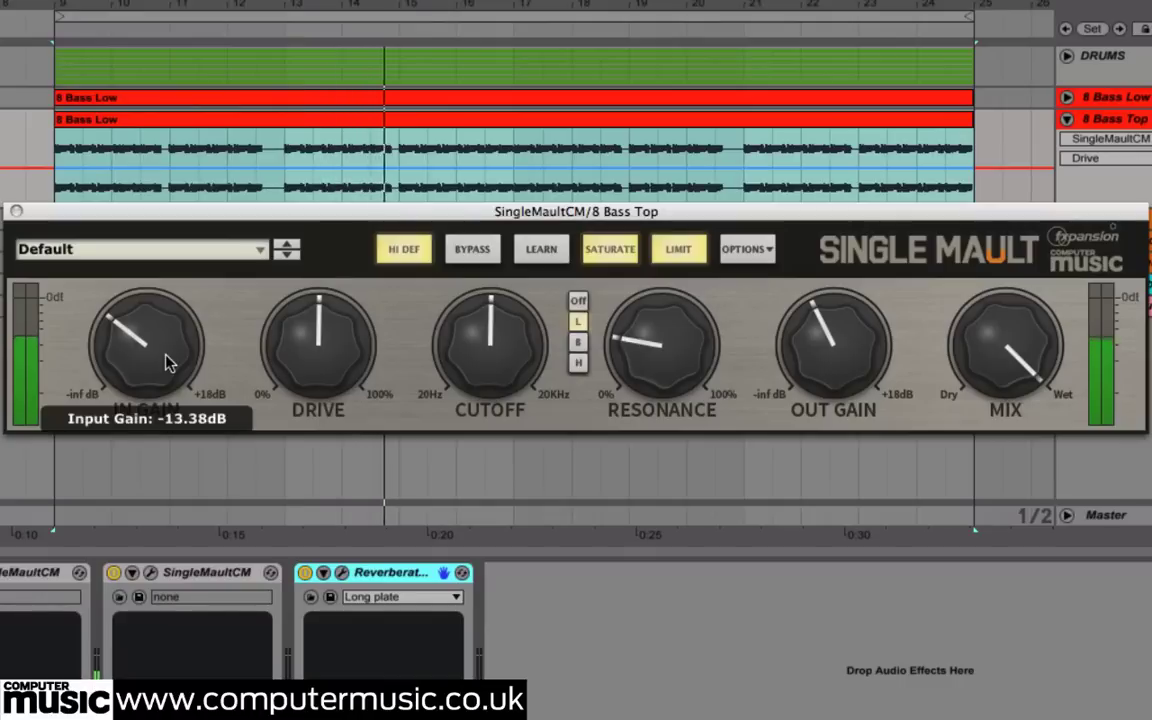
pyautogui.moveTo(168, 362); pyautogui.dragTo(180, 322)
pyautogui.moveTo(275, 321); pyautogui.dragTo(303, 323)
pyautogui.moveTo(176, 361); pyautogui.dragTo(170, 352)
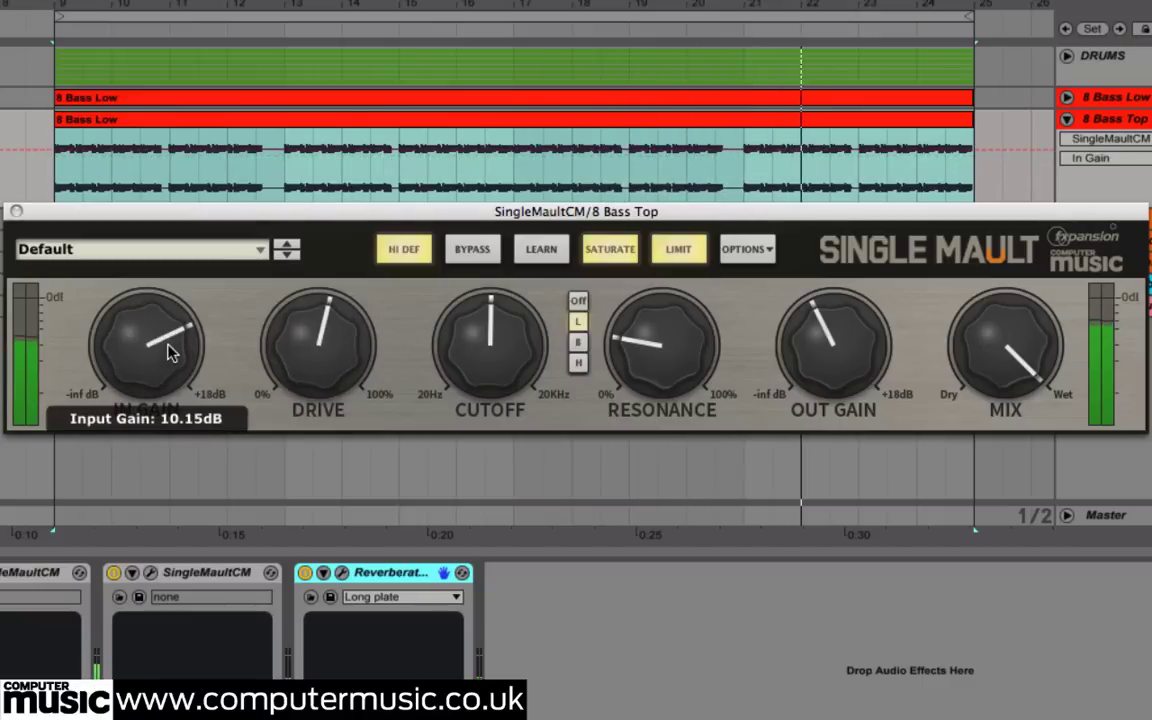
pyautogui.moveTo(298, 352); pyautogui.dragTo(270, 368)
pyautogui.moveTo(152, 365); pyautogui.dragTo(159, 345)
# Step: Switch the first SingleMaultCM filter to Band with Resonance at 100%, slightly raising Cutoff and In Gain and lowering Drive
pyautogui.click(578, 345)
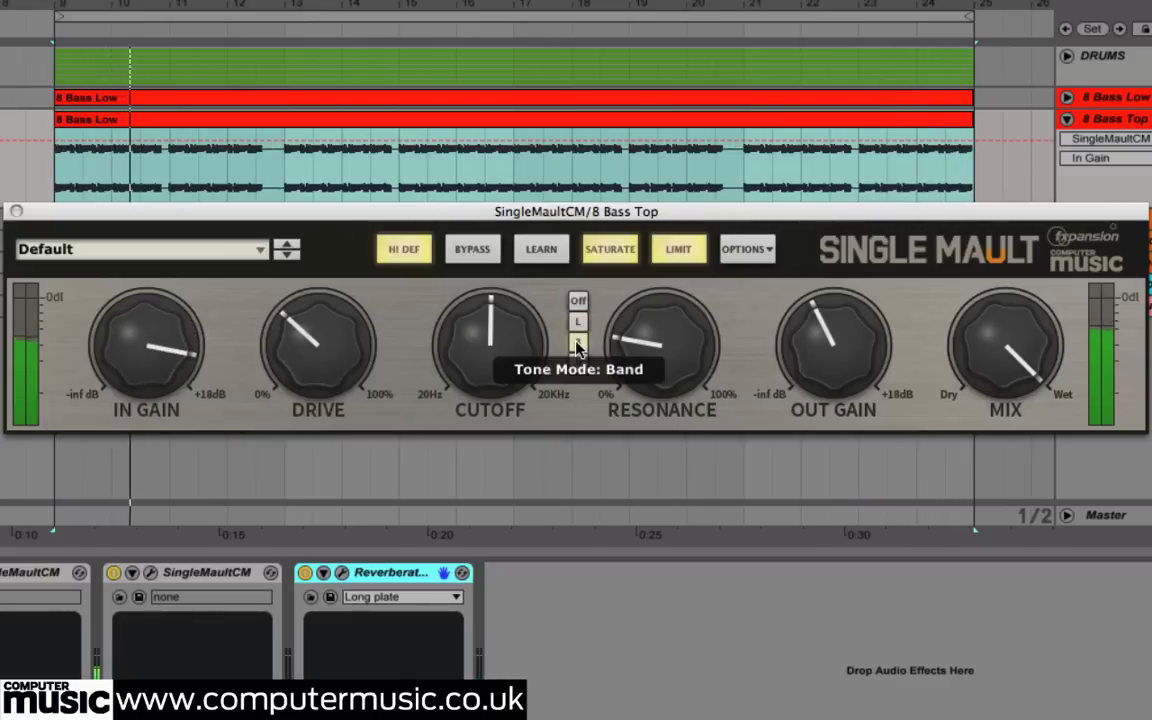
pyautogui.moveTo(650, 350); pyautogui.dragTo(643, 268)
pyautogui.click(497, 334)
pyautogui.moveTo(497, 334)
pyautogui.mouseDown()
pyautogui.moveTo(503, 306)
pyautogui.moveTo(502, 345)
pyautogui.mouseUp()
pyautogui.moveTo(291, 358); pyautogui.dragTo(291, 362)
pyautogui.moveTo(155, 352); pyautogui.dragTo(157, 351)
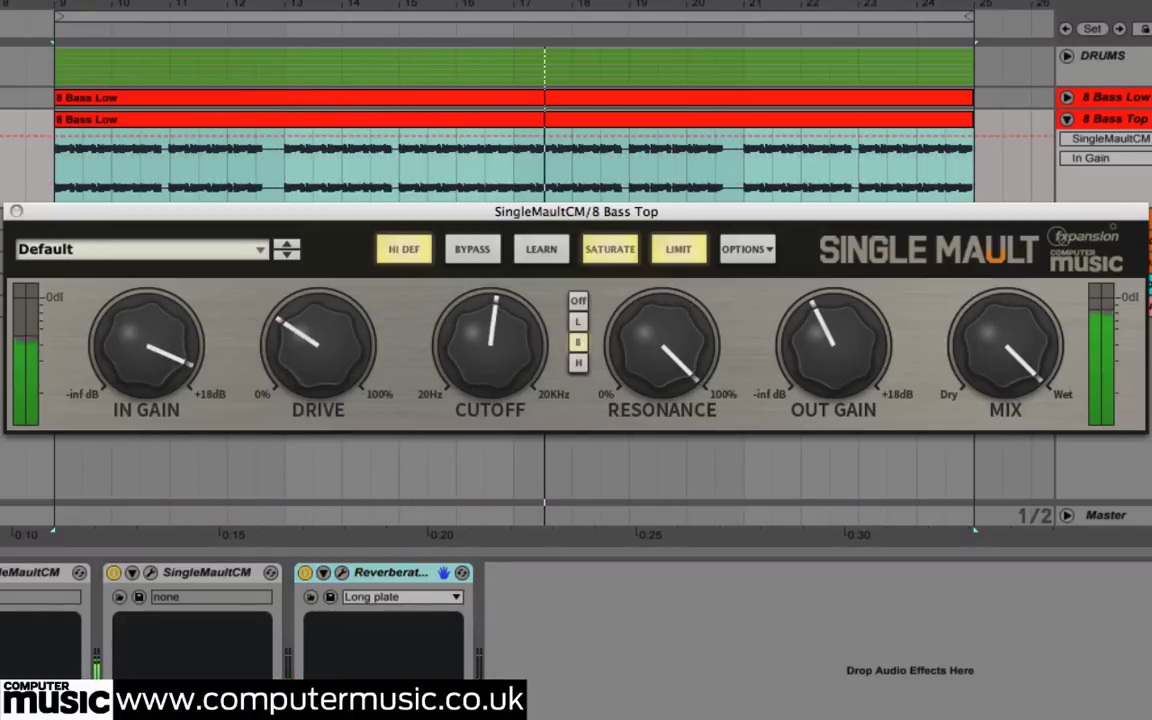
# Step: Fine-tune Drive, In Gain, Cutoff and Resonance on the band-pass SingleMaultCM of 8 Bass Top
pyautogui.moveTo(311, 334)
pyautogui.mouseDown()
pyautogui.moveTo(297, 358)
pyautogui.moveTo(296, 340)
pyautogui.mouseUp()
pyautogui.moveTo(150, 338); pyautogui.dragTo(154, 301)
pyautogui.moveTo(465, 336); pyautogui.dragTo(501, 348)
pyautogui.moveTo(687, 355); pyautogui.dragTo(697, 306)
pyautogui.moveTo(501, 345); pyautogui.dragTo(504, 327)
pyautogui.moveTo(339, 332); pyautogui.dragTo(411, 352)
pyautogui.moveTo(340, 362); pyautogui.dragTo(342, 352)
pyautogui.moveTo(463, 342)
pyautogui.mouseDown()
pyautogui.moveTo(465, 355)
pyautogui.moveTo(465, 340)
pyautogui.mouseUp()
pyautogui.moveTo(336, 360); pyautogui.dragTo(330, 353)
# Step: Adjust Out Gain and Drive on the band-pass SingleMaultCM, comparing the sound with Limit off and on
pyautogui.moveTo(828, 345); pyautogui.dragTo(829, 315)
pyautogui.click(673, 250)
pyautogui.click(673, 250)
pyautogui.moveTo(309, 360); pyautogui.dragTo(309, 368)
pyautogui.moveTo(795, 338)
pyautogui.mouseDown()
pyautogui.moveTo(816, 325)
pyautogui.moveTo(800, 337)
pyautogui.mouseUp()
pyautogui.moveTo(325, 340); pyautogui.dragTo(345, 368)
pyautogui.moveTo(435, 368)
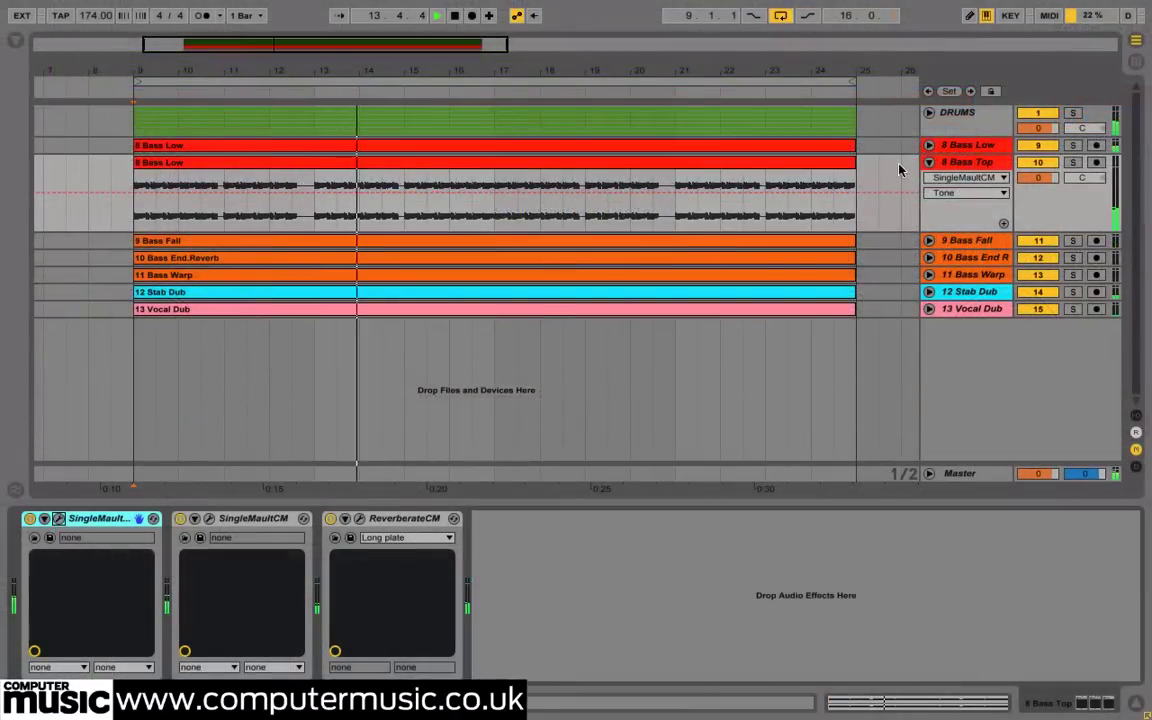
# Step: Insert a MIDI track below 8 Bass Top, with output routed to 8 Bass Top's first SingleMaultCM and monitoring set to In
pyautogui.rightClick(955, 166)
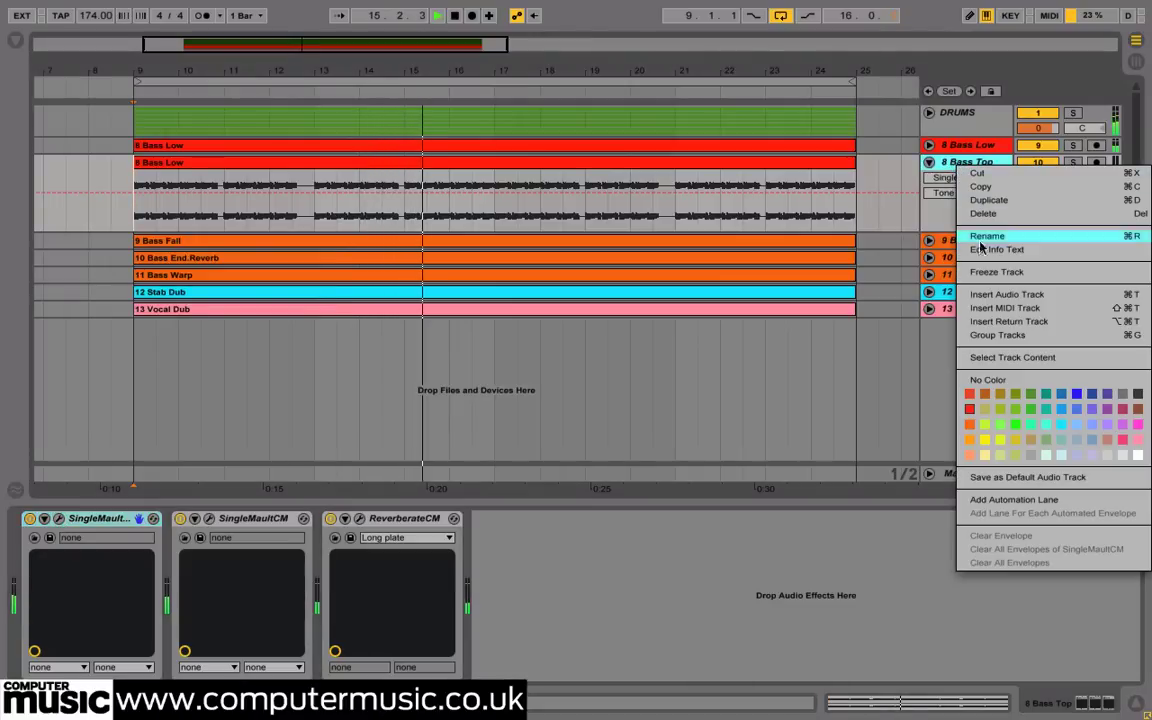
pyautogui.click(995, 308)
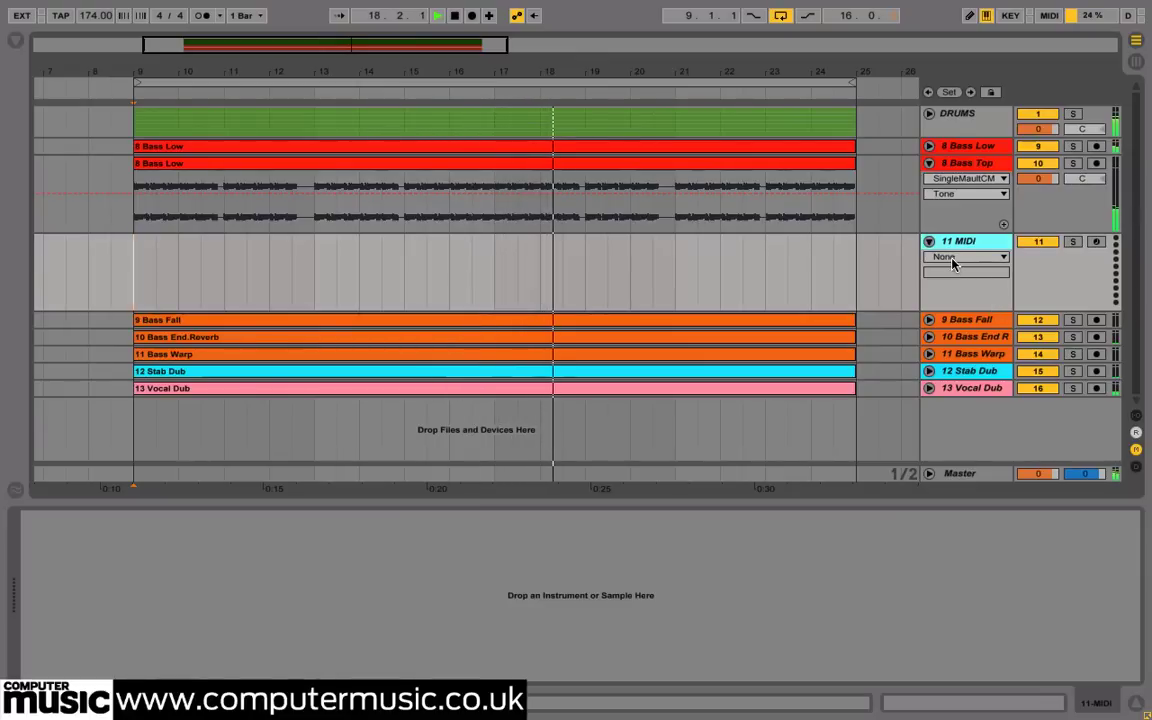
pyautogui.click(1136, 415)
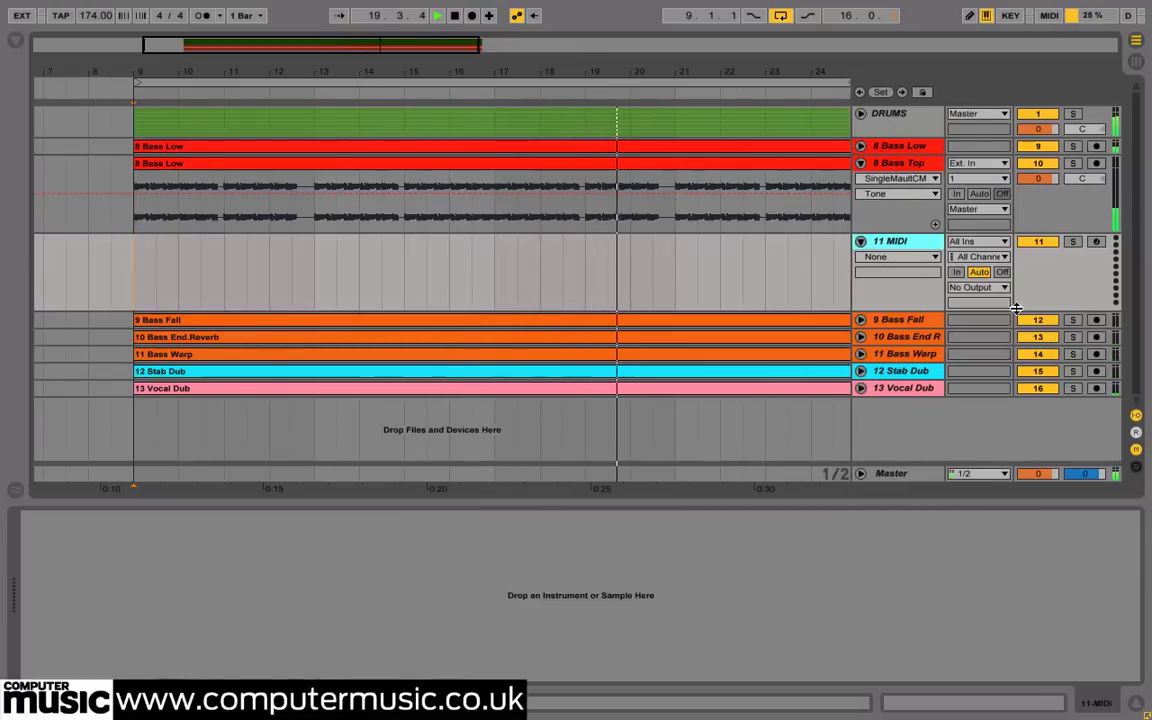
pyautogui.click(985, 288)
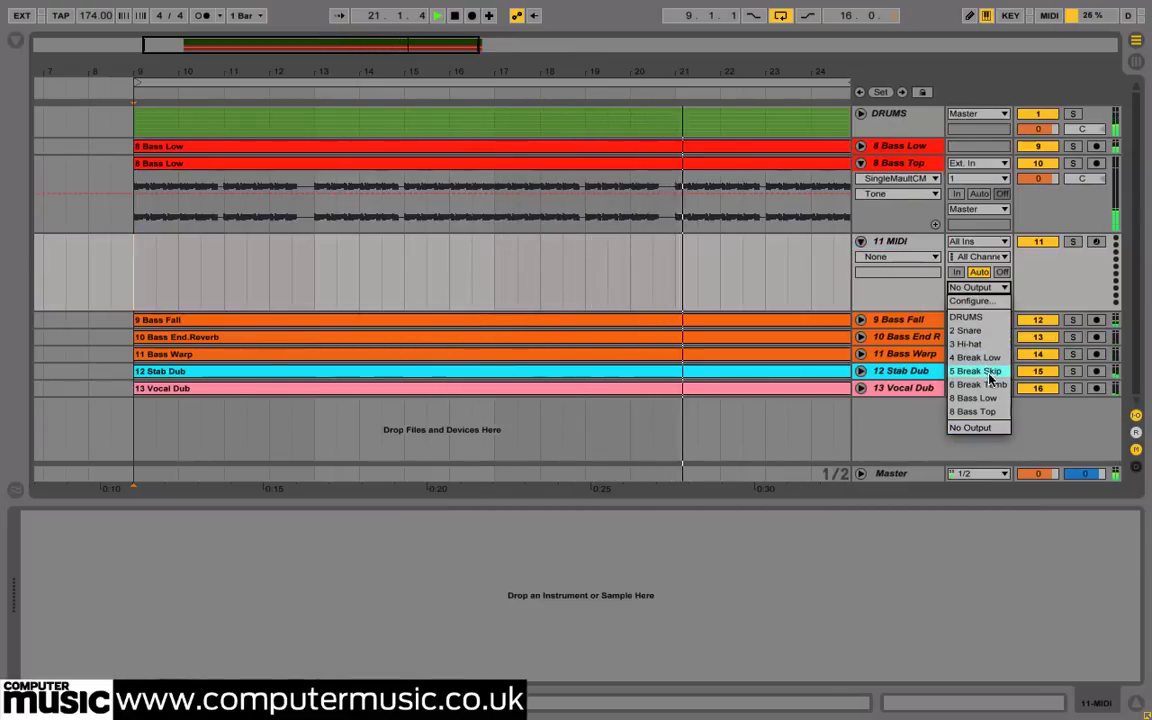
pyautogui.click(995, 412)
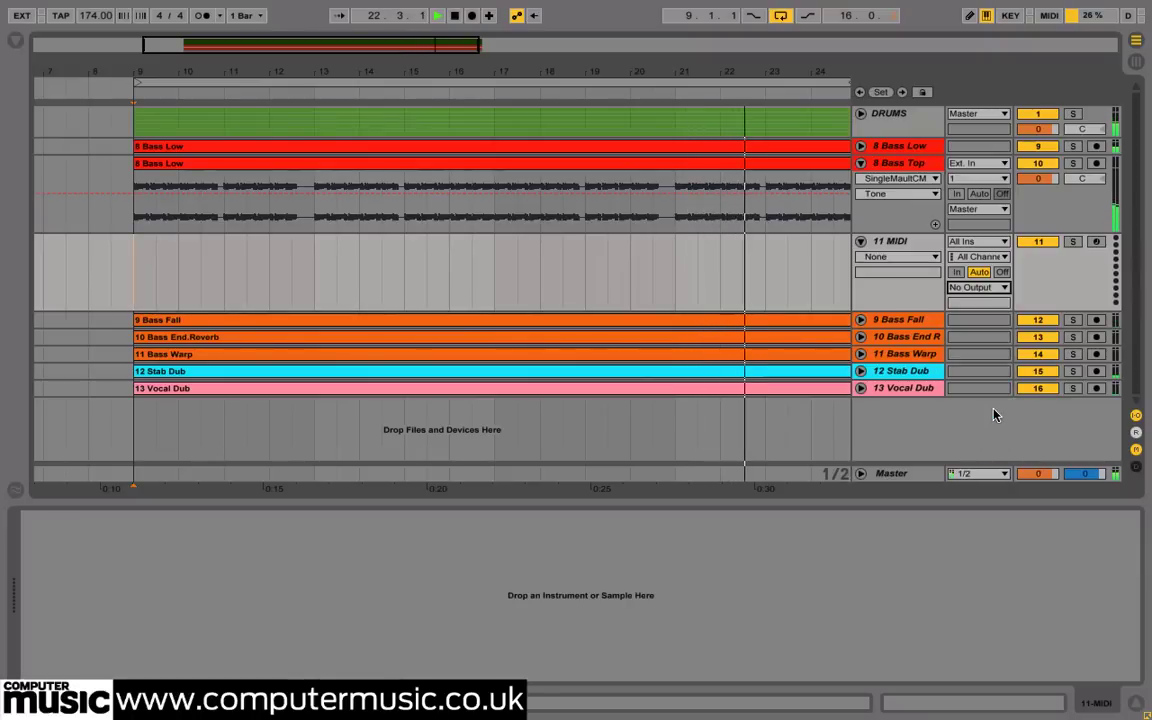
pyautogui.click(956, 273)
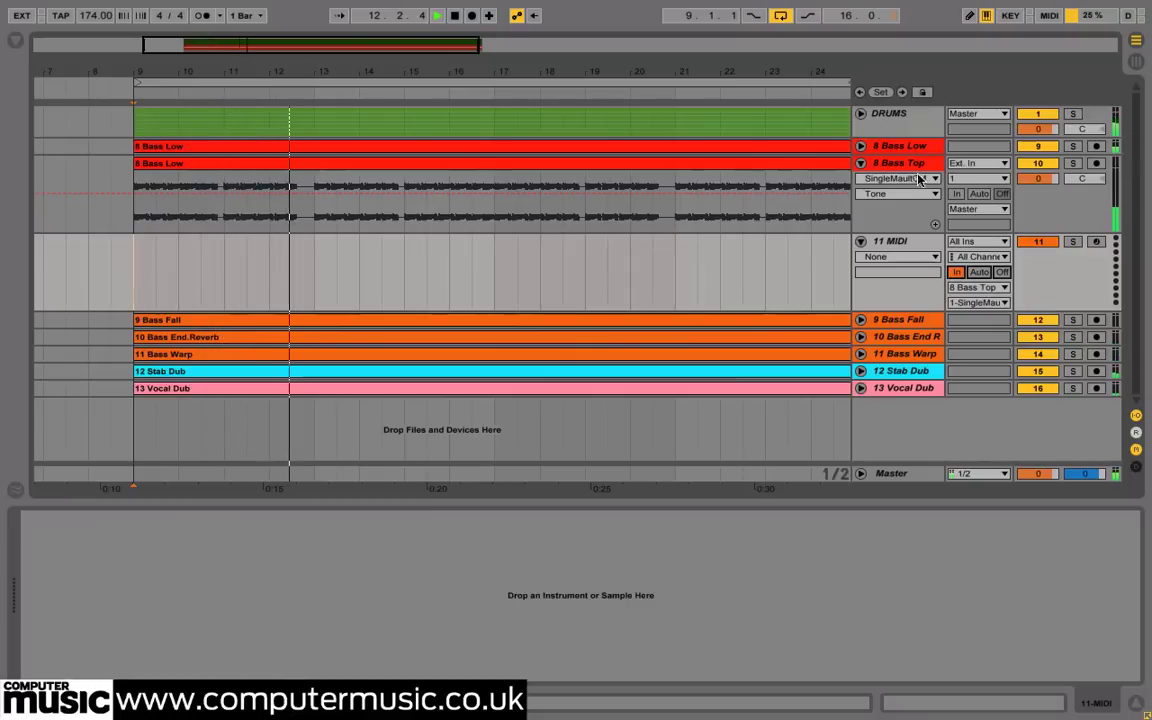
# Step: Collapse the 11 MIDI track and open the first SingleMaultCM of 8 Bass Top
pyautogui.click(861, 244)
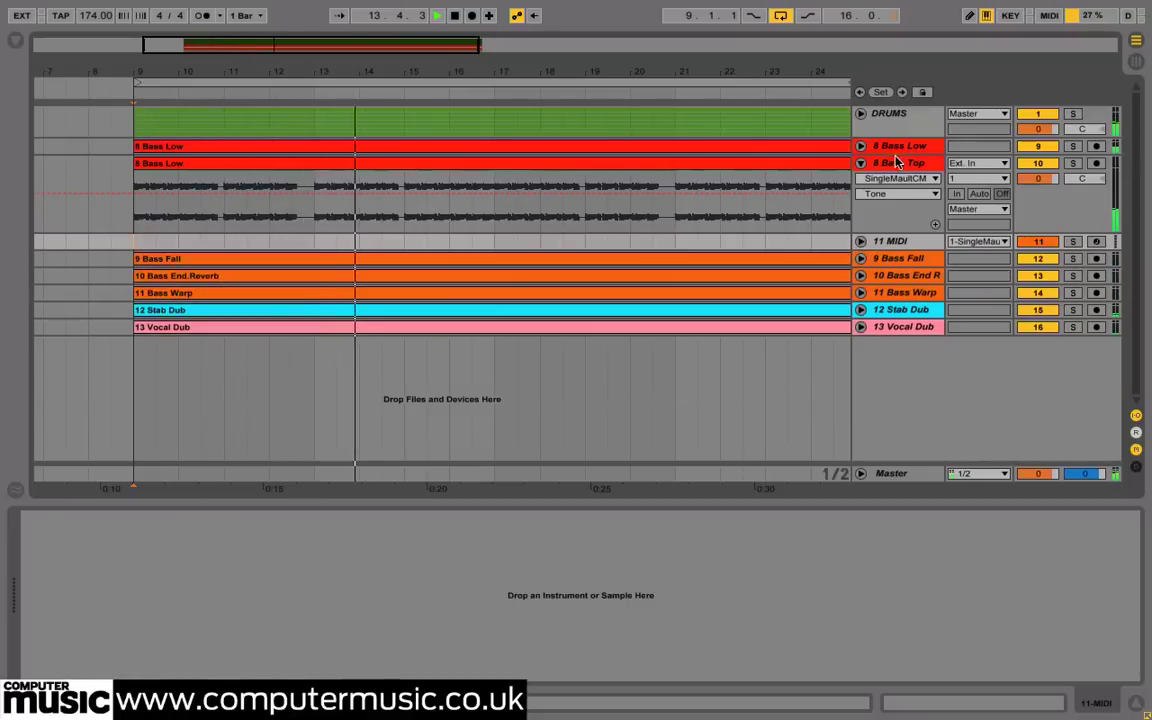
pyautogui.click(900, 163)
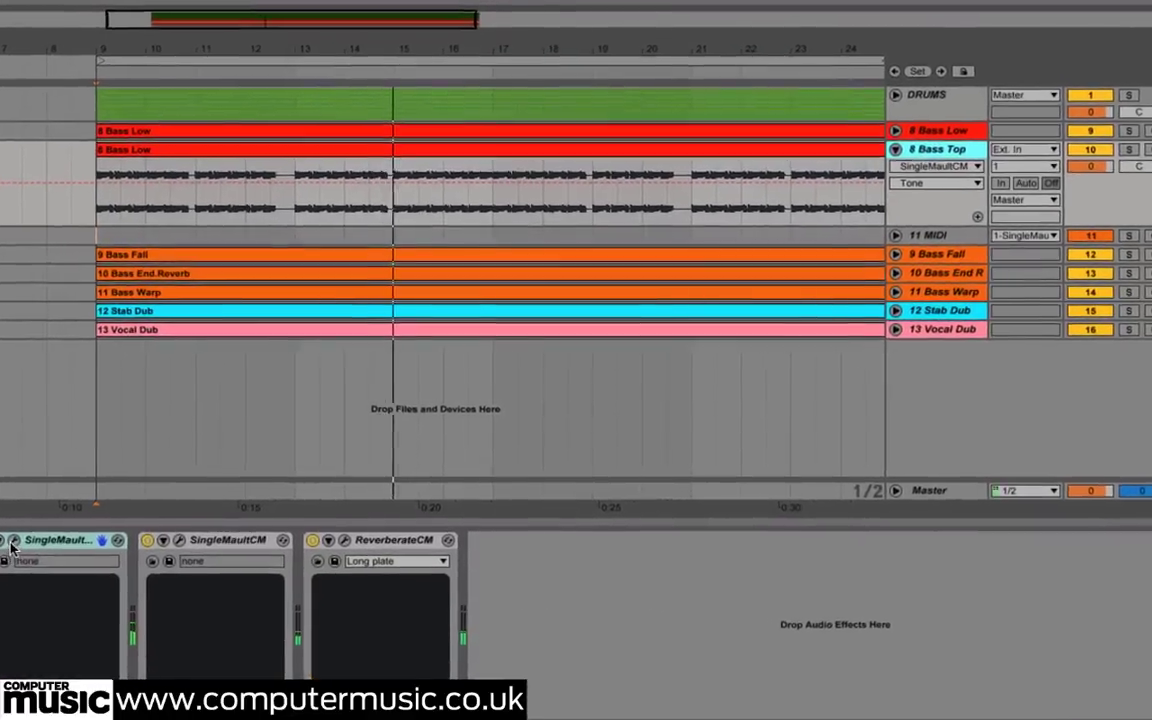
pyautogui.click(14, 541)
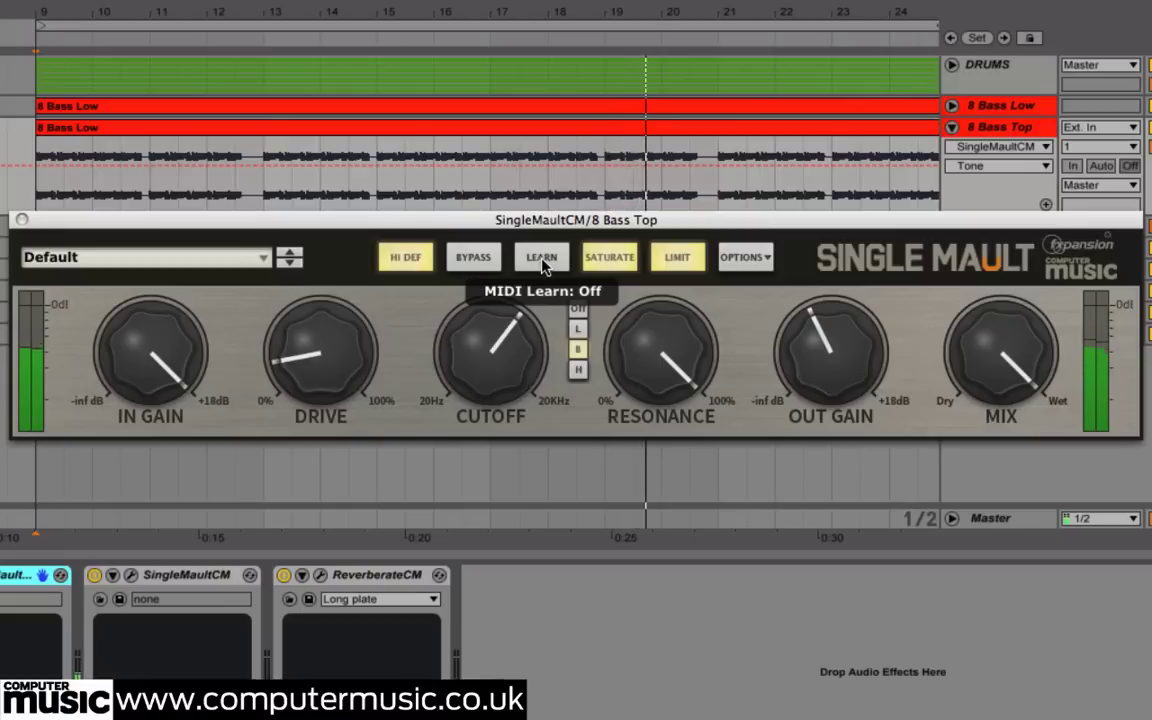
# Step: Use MIDI Learn to assign the SingleMaultCM's Cutoff to MIDI controller 1.73, and test it by sweeping the cutoff
pyautogui.click(542, 258)
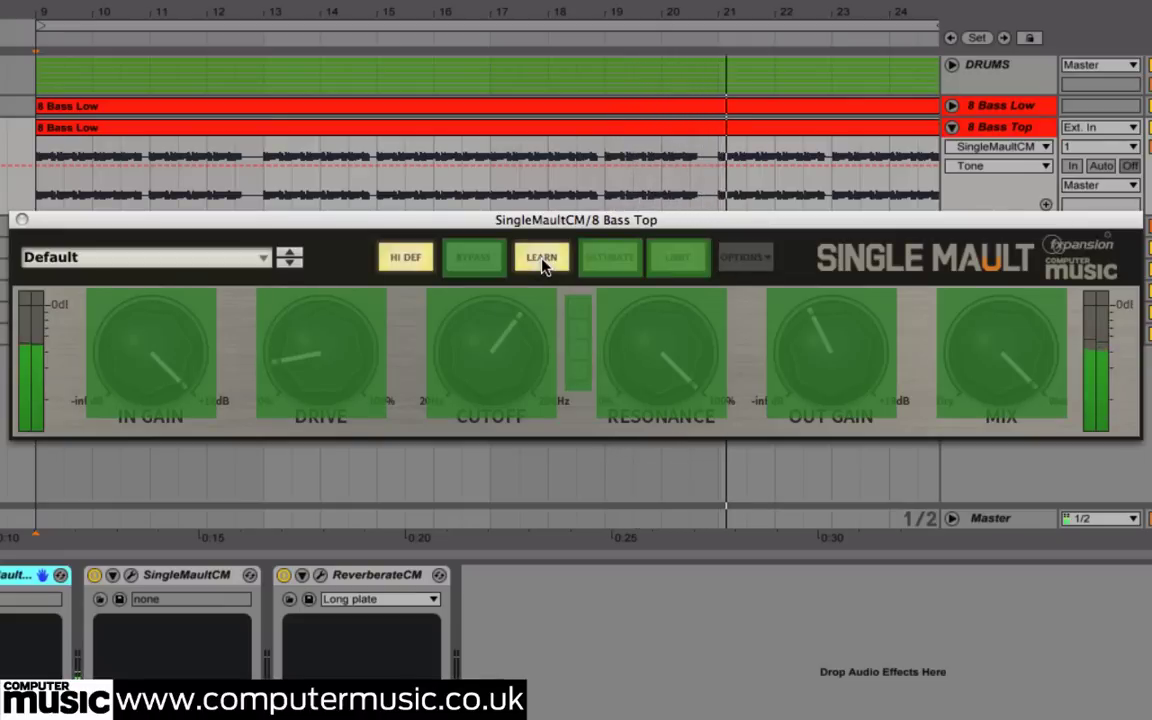
pyautogui.click(507, 363)
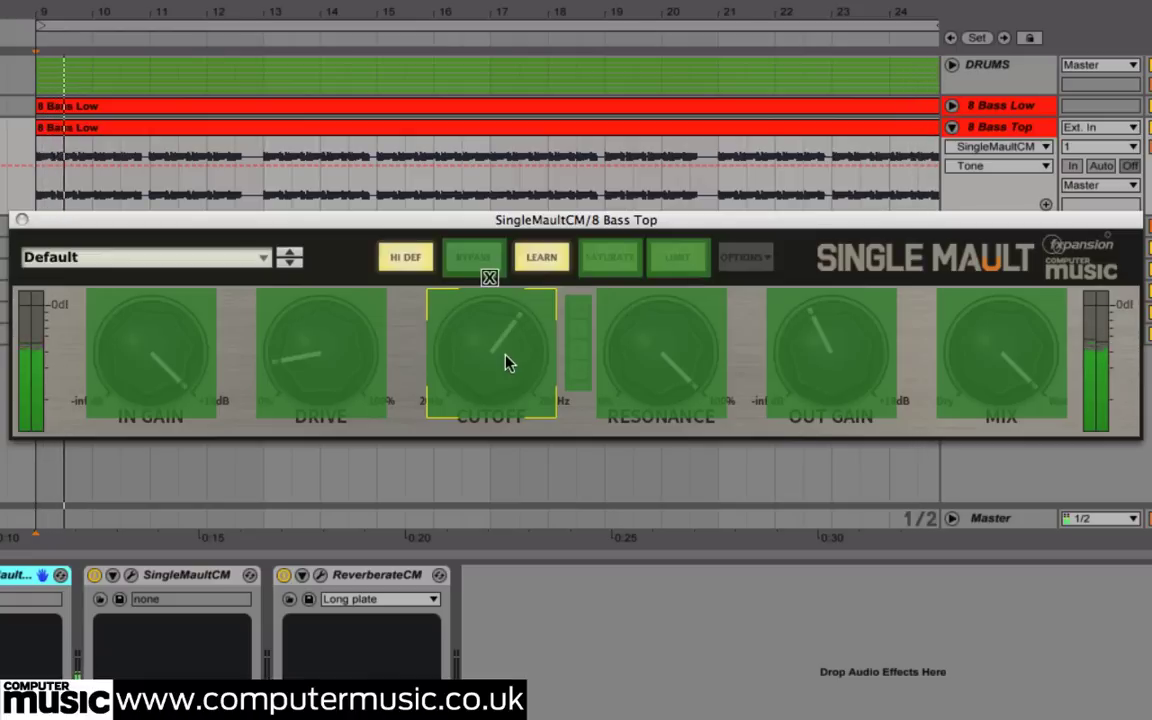
pyautogui.click(541, 257)
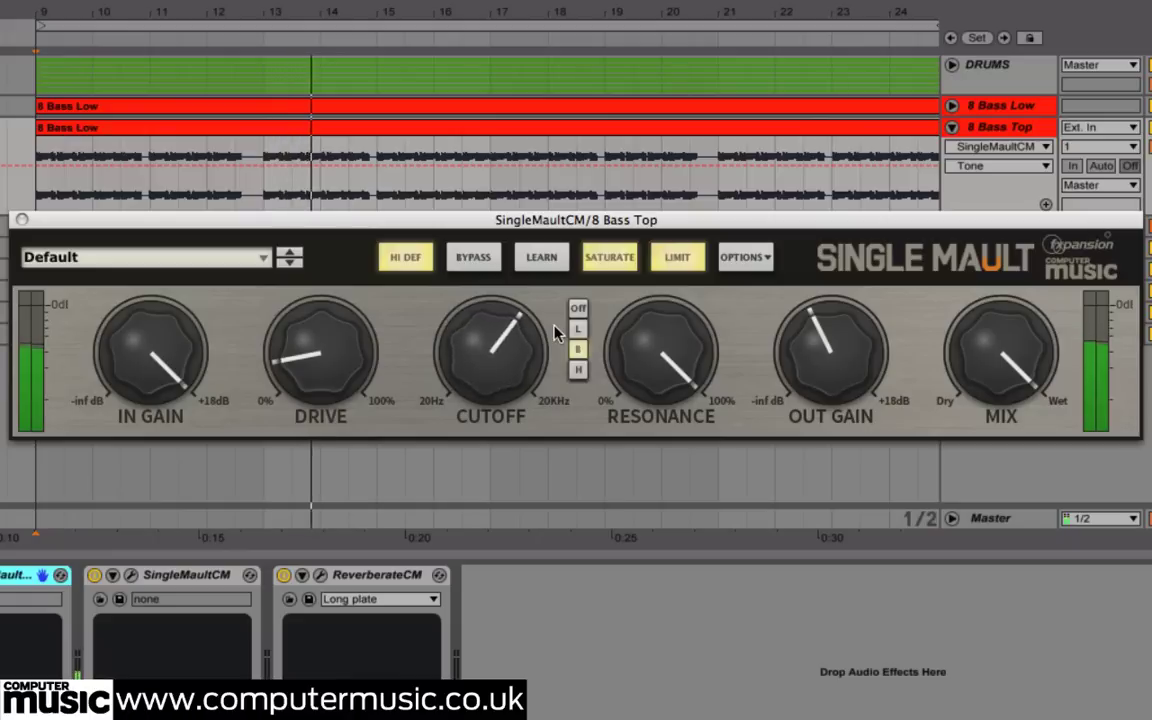
pyautogui.moveTo(555, 333); pyautogui.dragTo(551, 318)
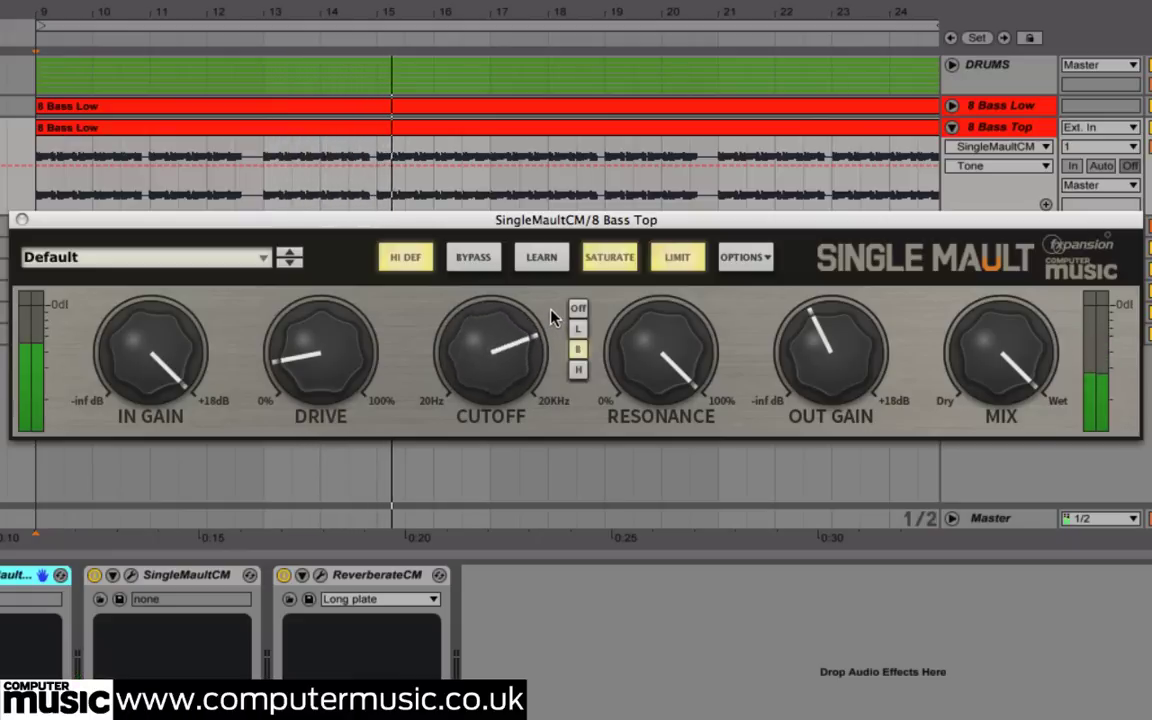
# Step: Use MIDI Learn to assign Drive to MIDI controller 1.71 and In Gain to 1.74 on the same SingleMaultCM
pyautogui.click(541, 262)
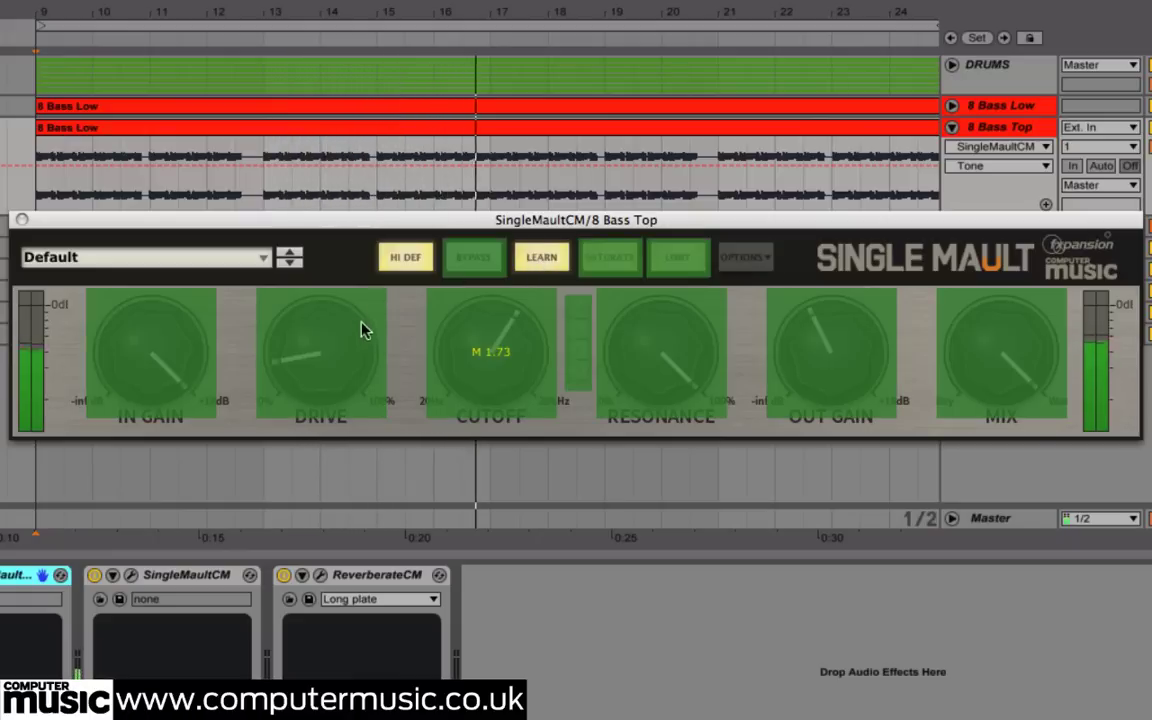
pyautogui.click(533, 266)
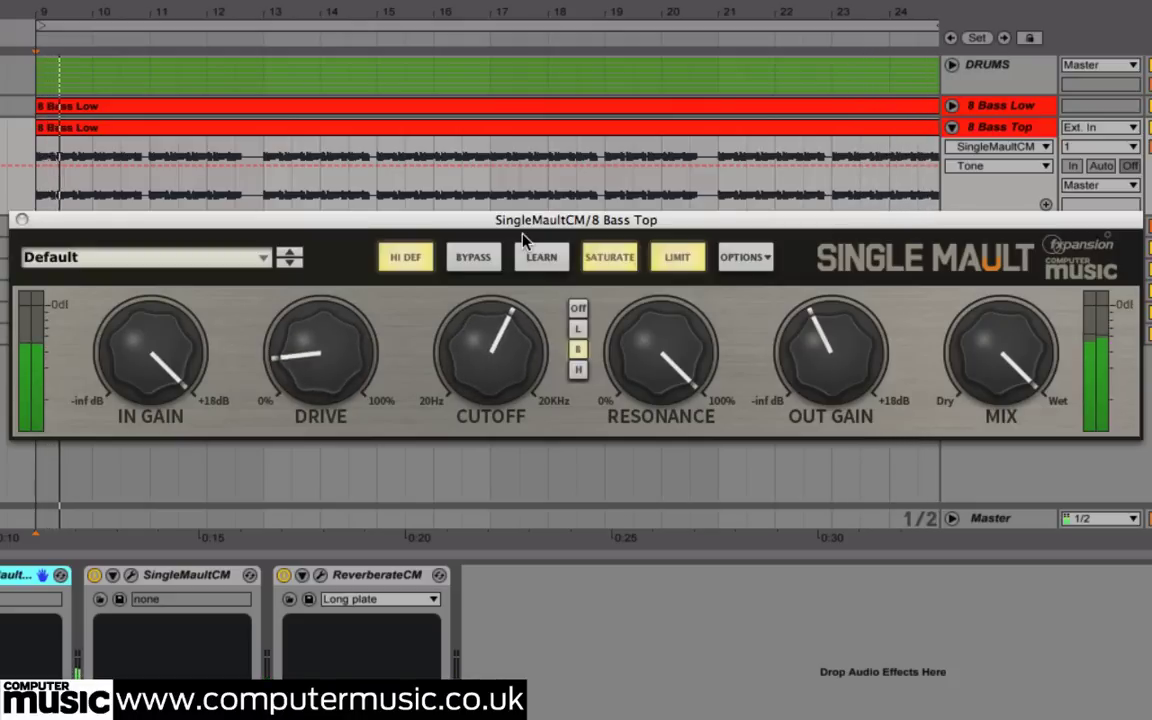
pyautogui.click(541, 257)
pyautogui.click(160, 367)
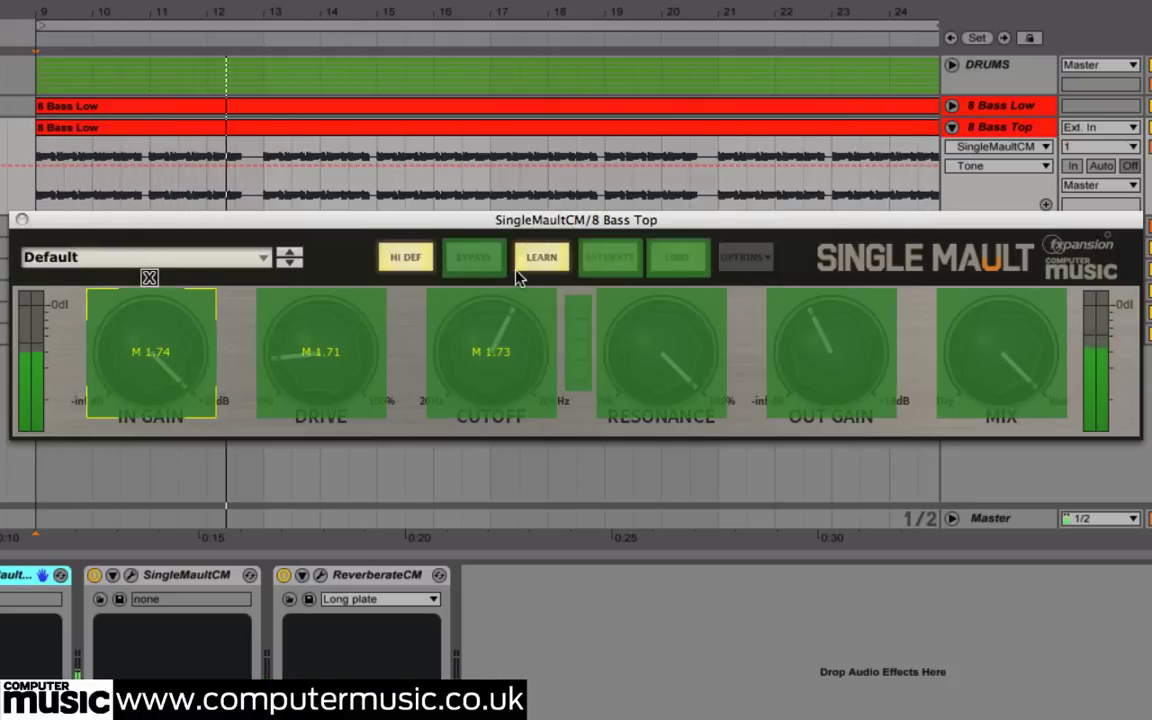
pyautogui.click(562, 262)
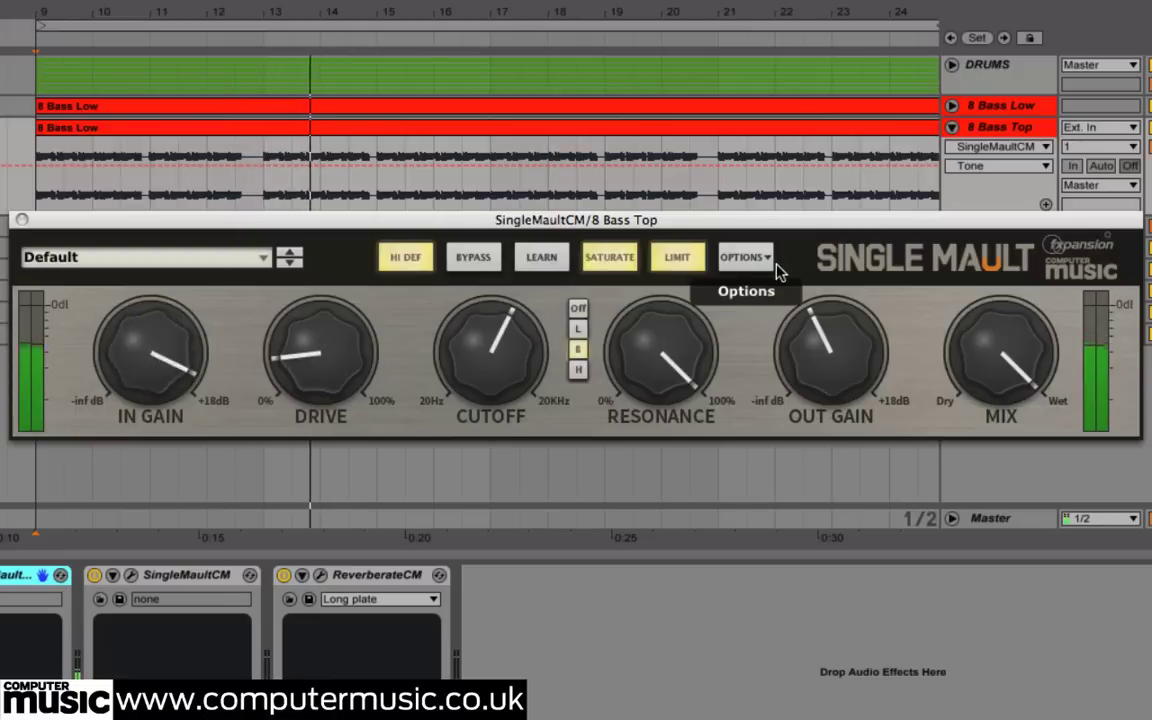